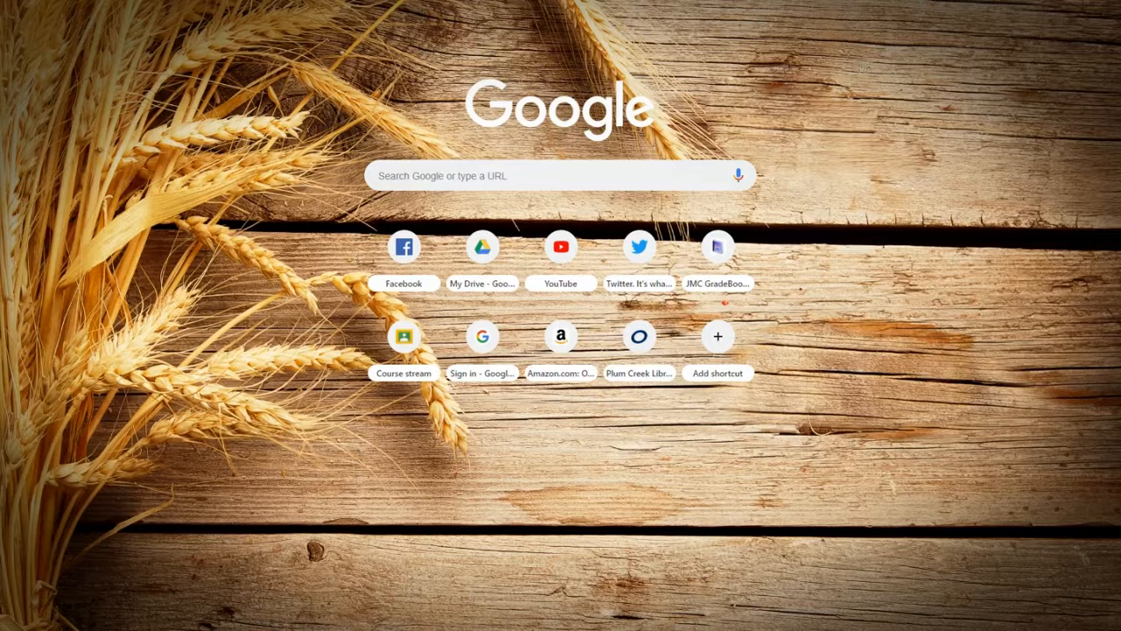
- Open Google Sites from the Google apps list and switch to New Google Sites to start a blank site
click(1040, 1)
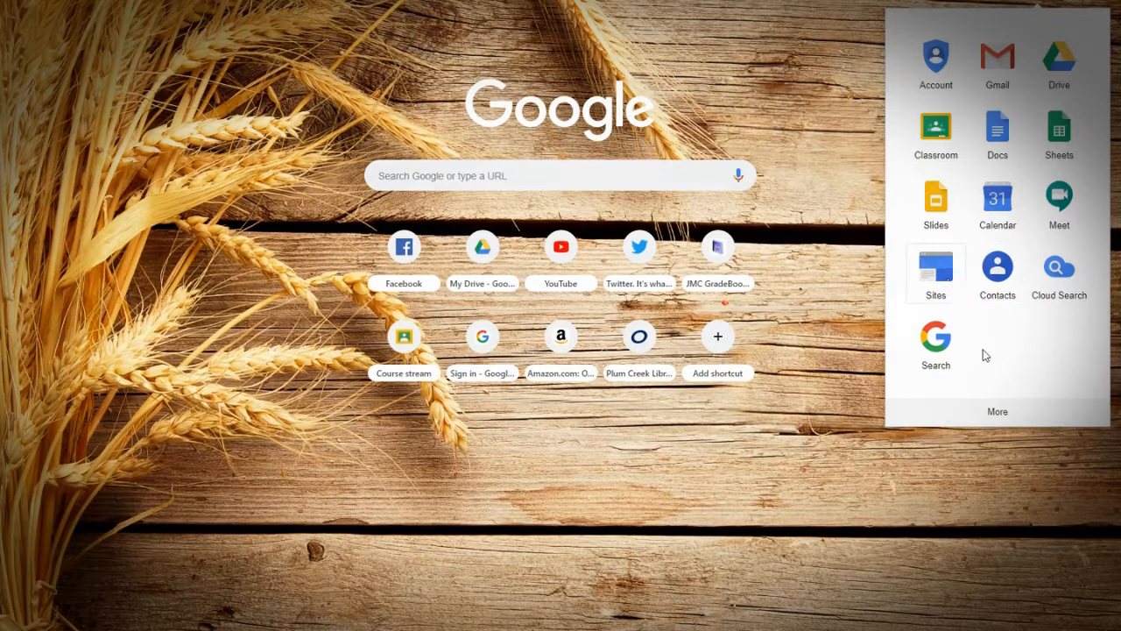
click(997, 412)
scroll(990, 282, up, 3)
scroll(990, 280, up, 2)
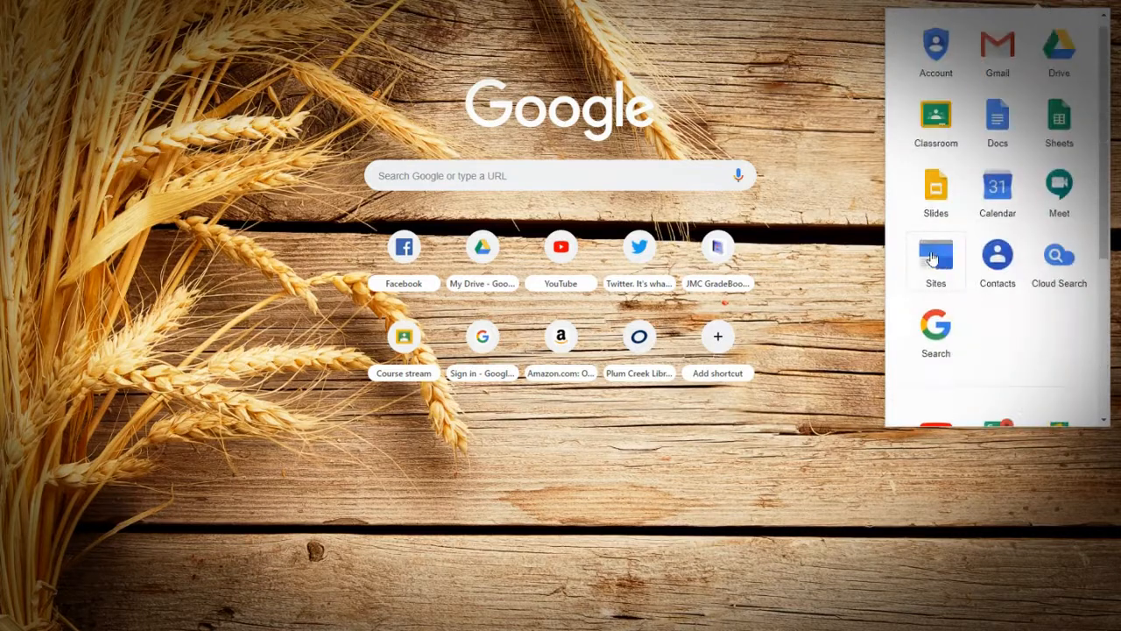
click(932, 260)
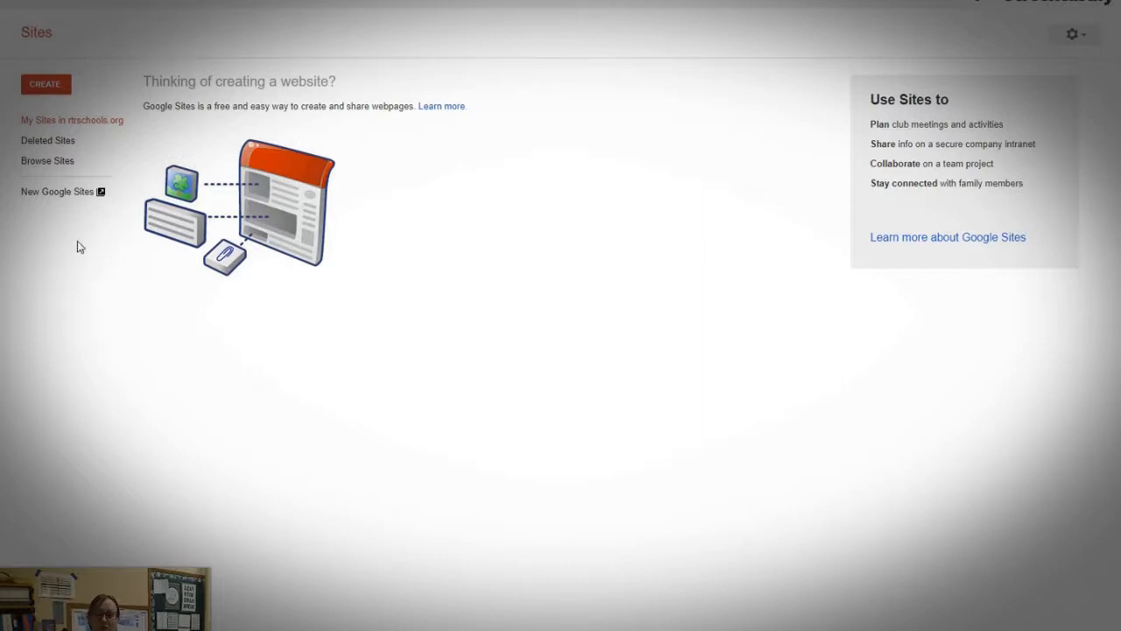
click(44, 197)
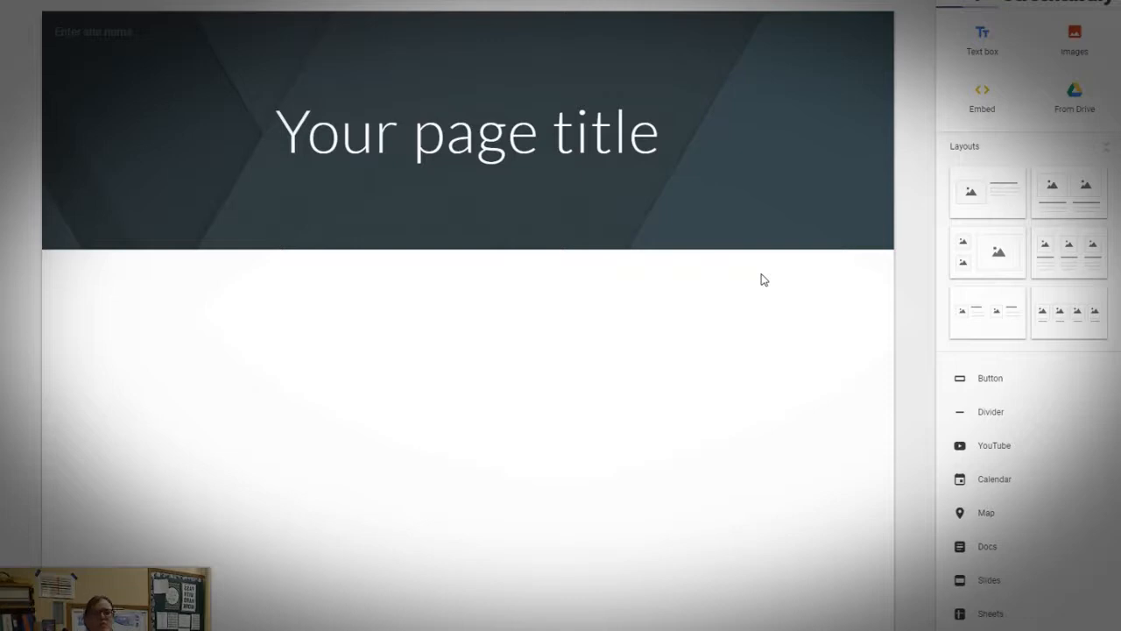
- Replace the placeholder page title in the header with "The Salem Scribe"
mouse_move(858, 107)
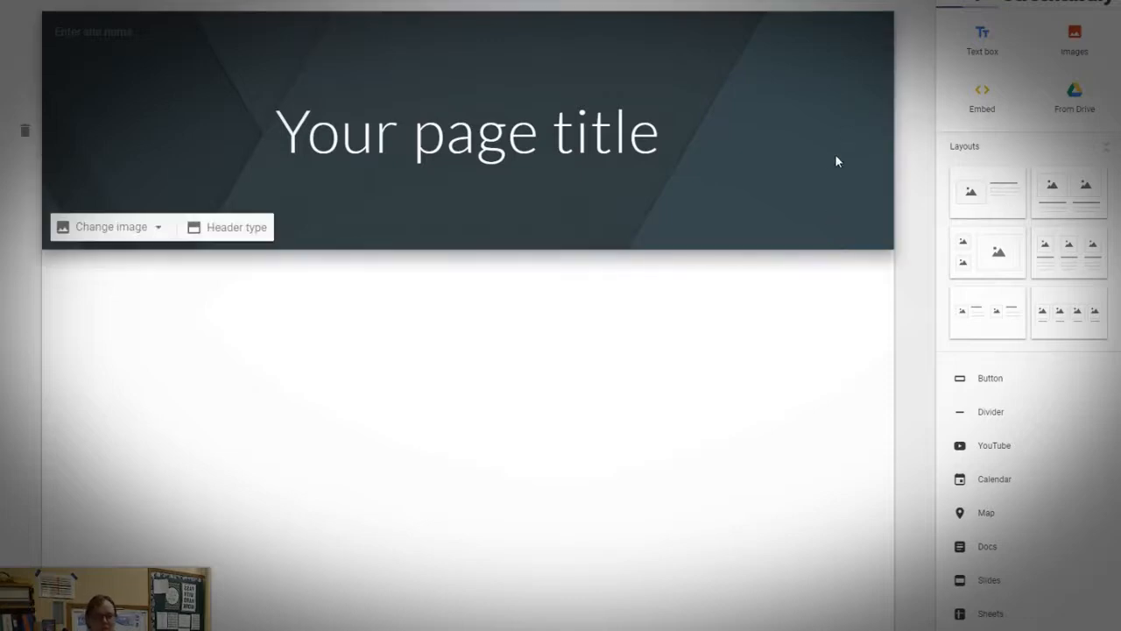
click(484, 143)
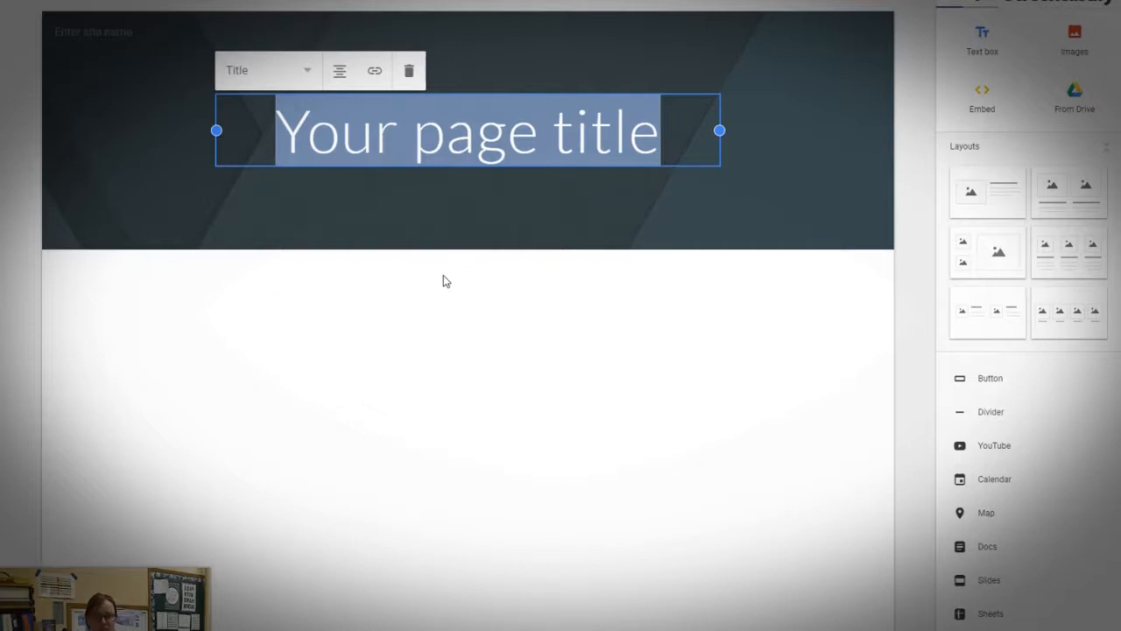
text(The Salem )
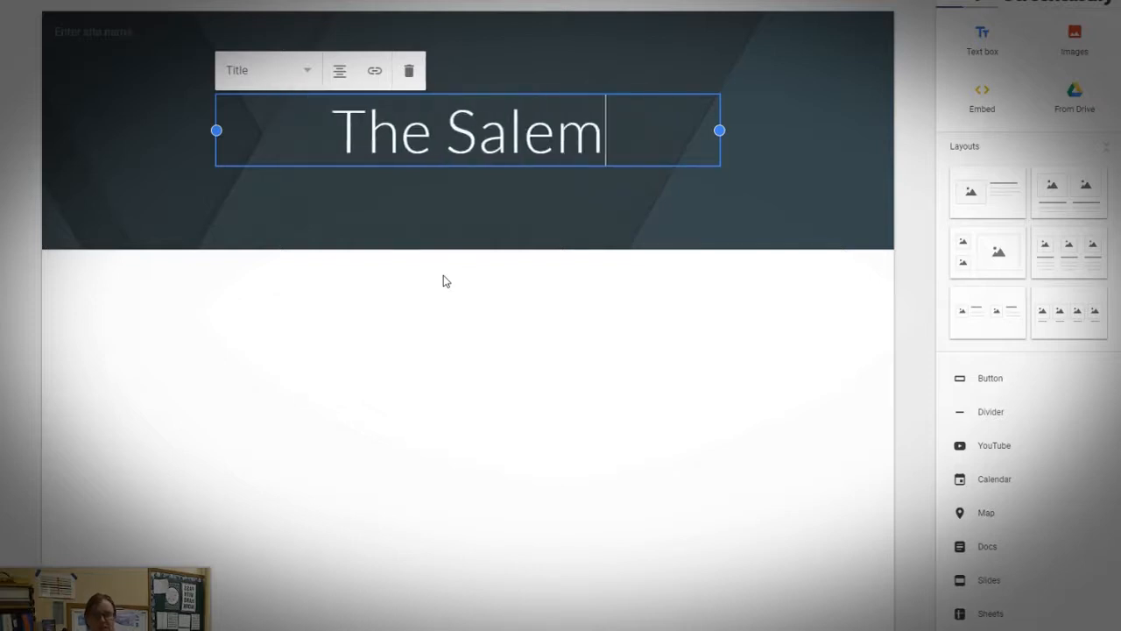
text(Scribe)
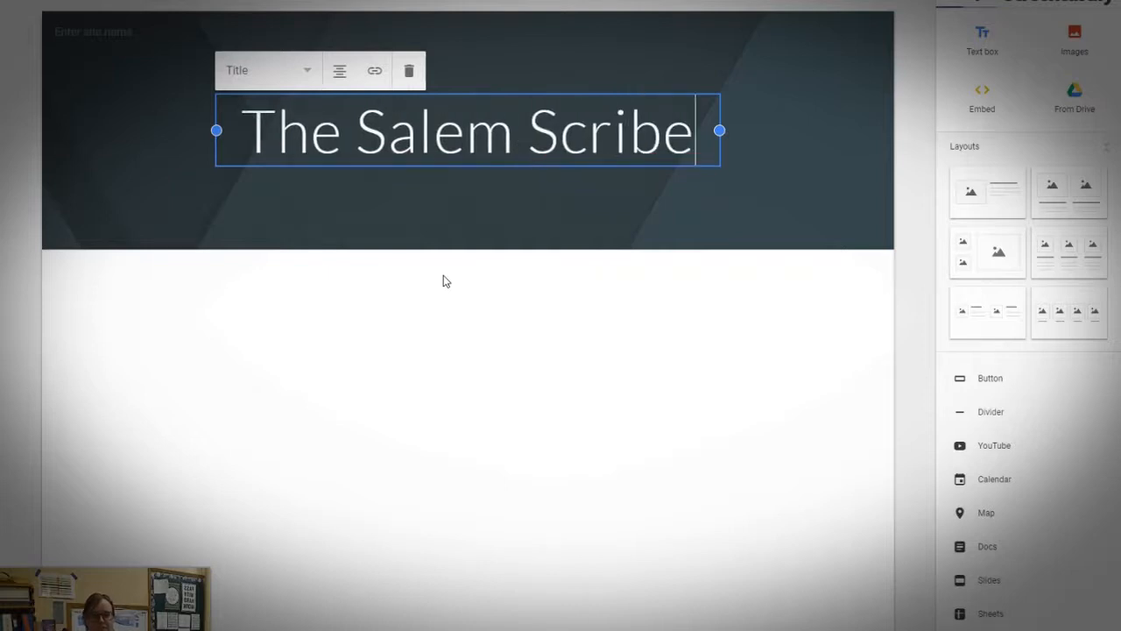
click(496, 210)
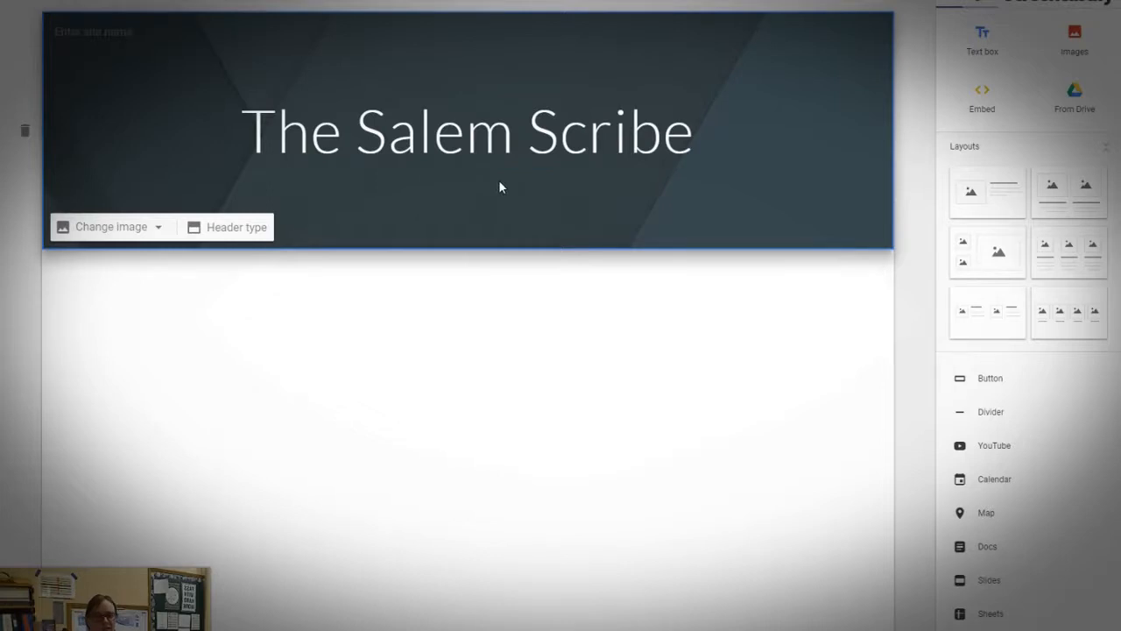
- Add two text boxes to the page and move the second one into the header beneath the title
click(982, 41)
mouse_move(468, 268)
mouse_down()
mouse_move(470, 194)
mouse_move(463, 282)
mouse_up()
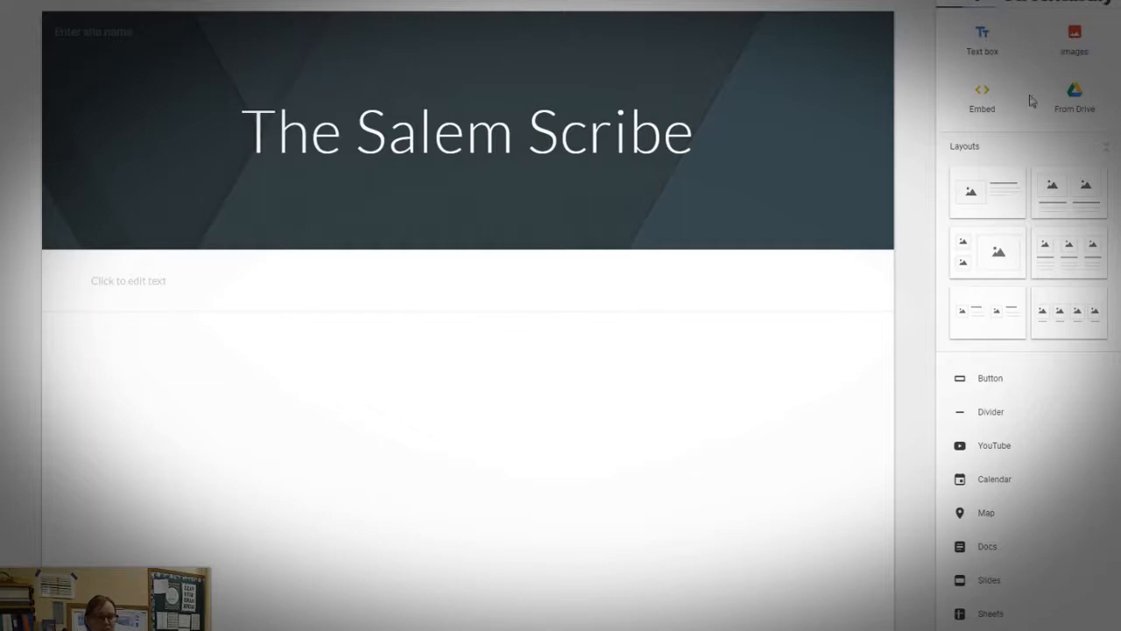
click(983, 39)
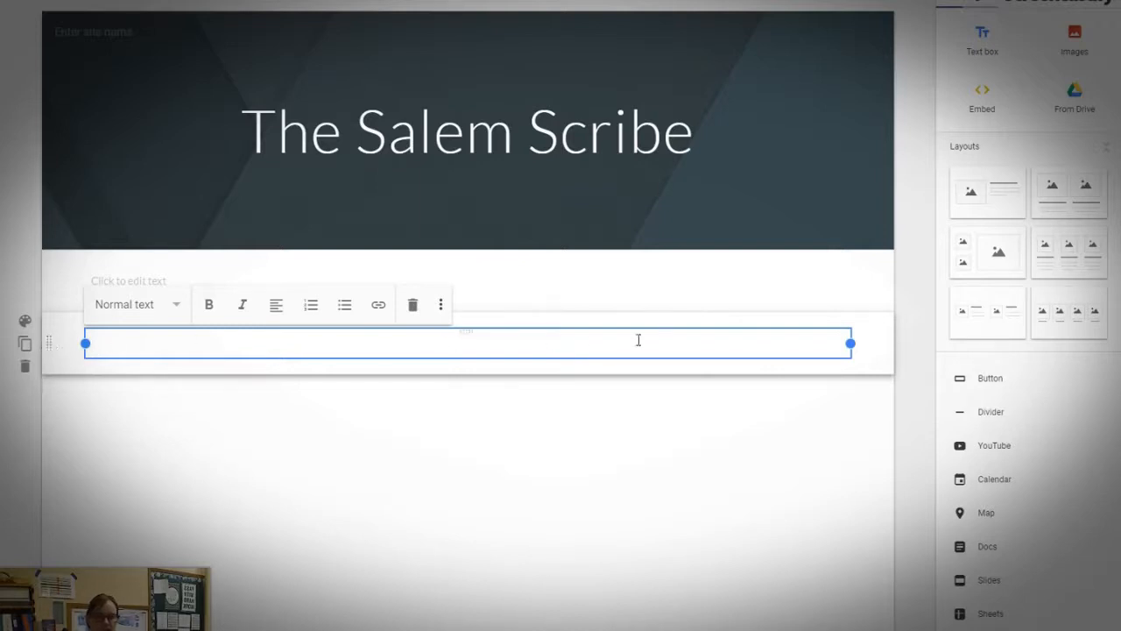
click(467, 332)
drag(467, 332, 471, 176)
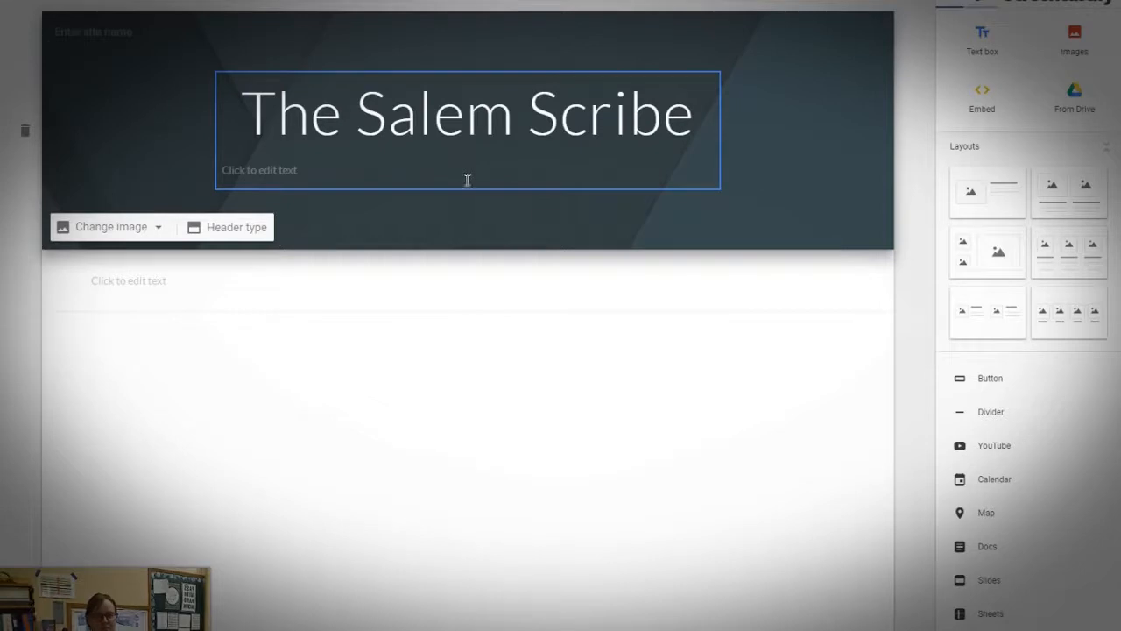
- Centre the header text box and enter "Reporter 1, Reporter 2, Reporter 3" with "Spring 1693" on a second line
click(339, 172)
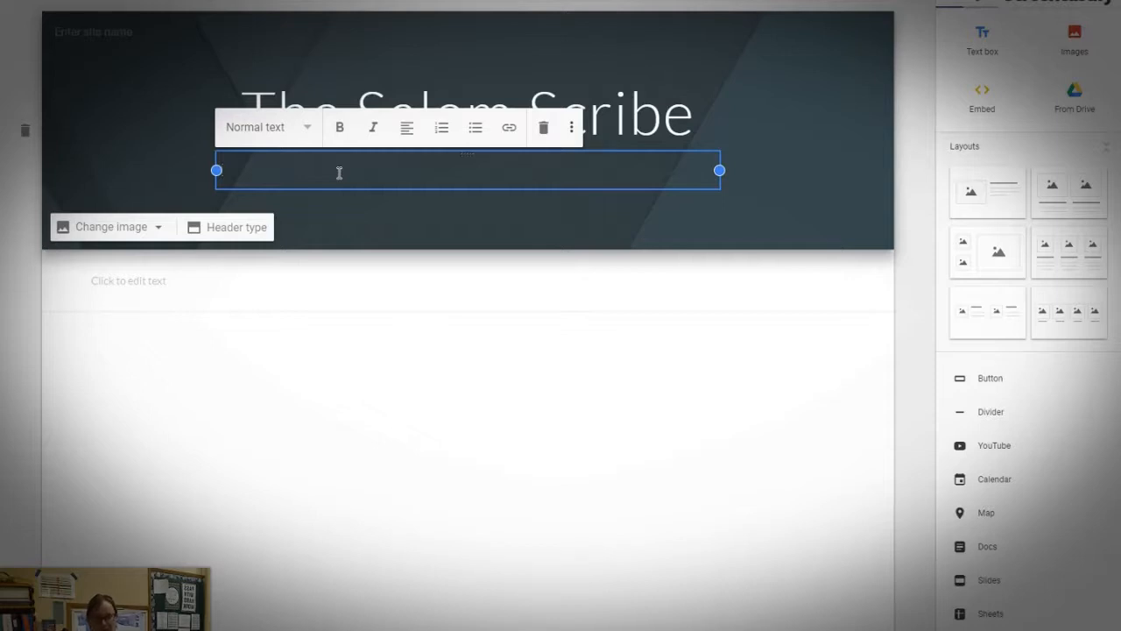
click(407, 131)
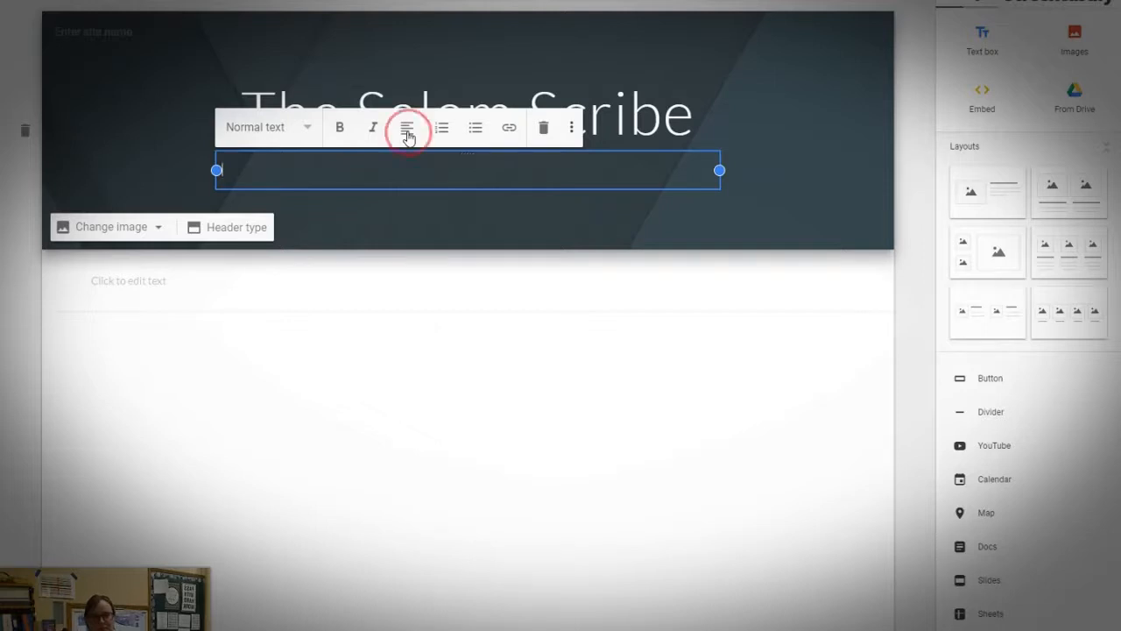
click(407, 165)
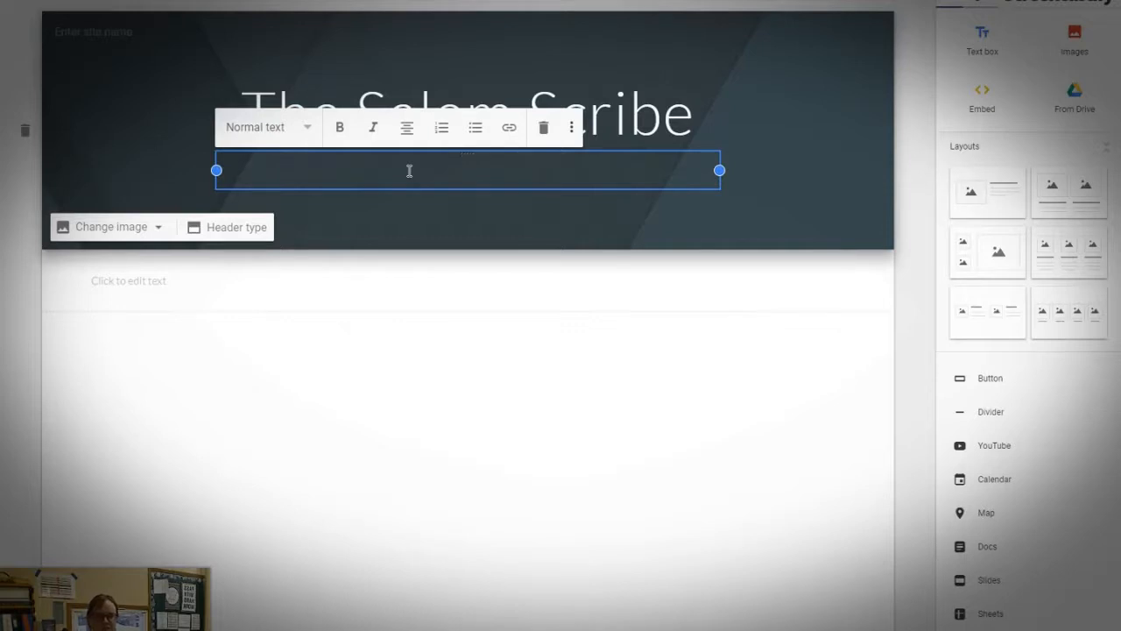
text(Reporter)
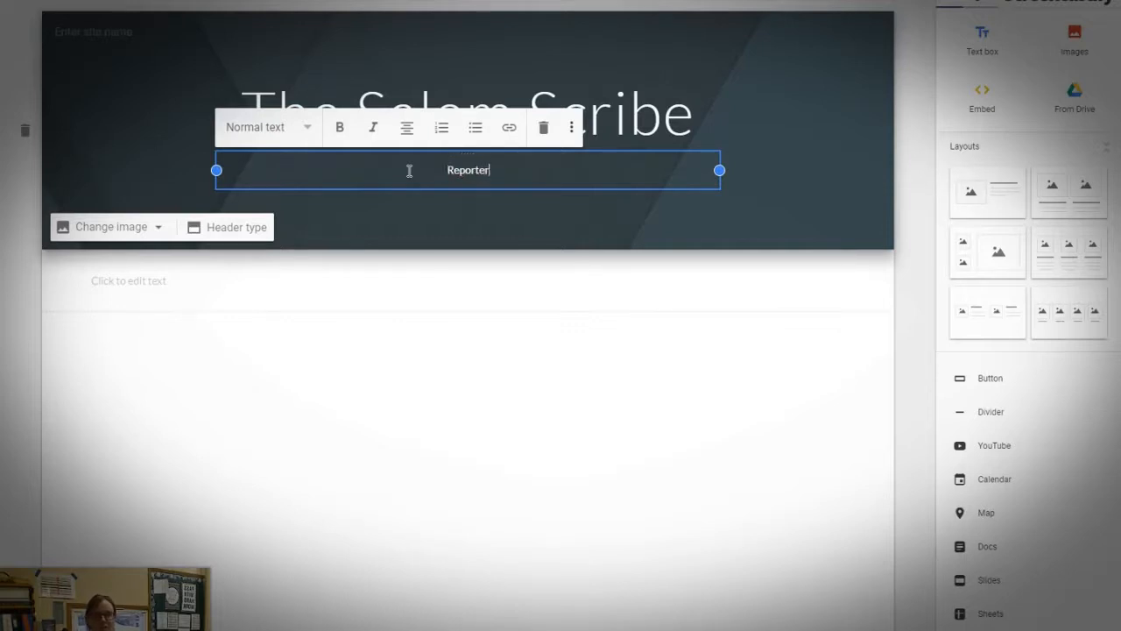
text( 1, Reporter 2, Rep)
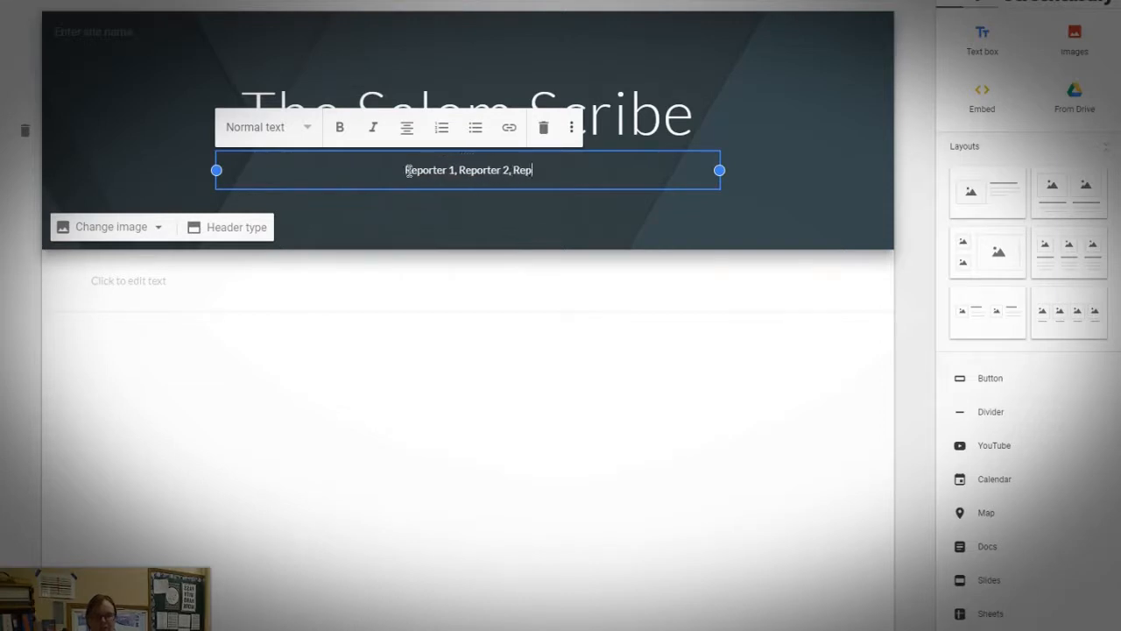
text(orter 3)
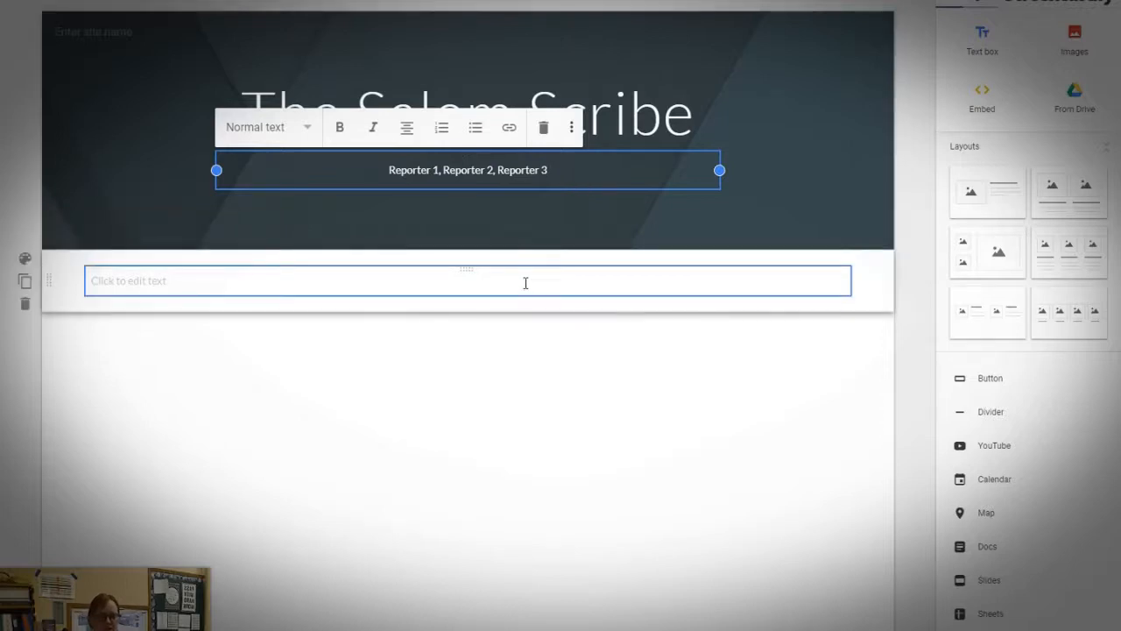
key(Return)
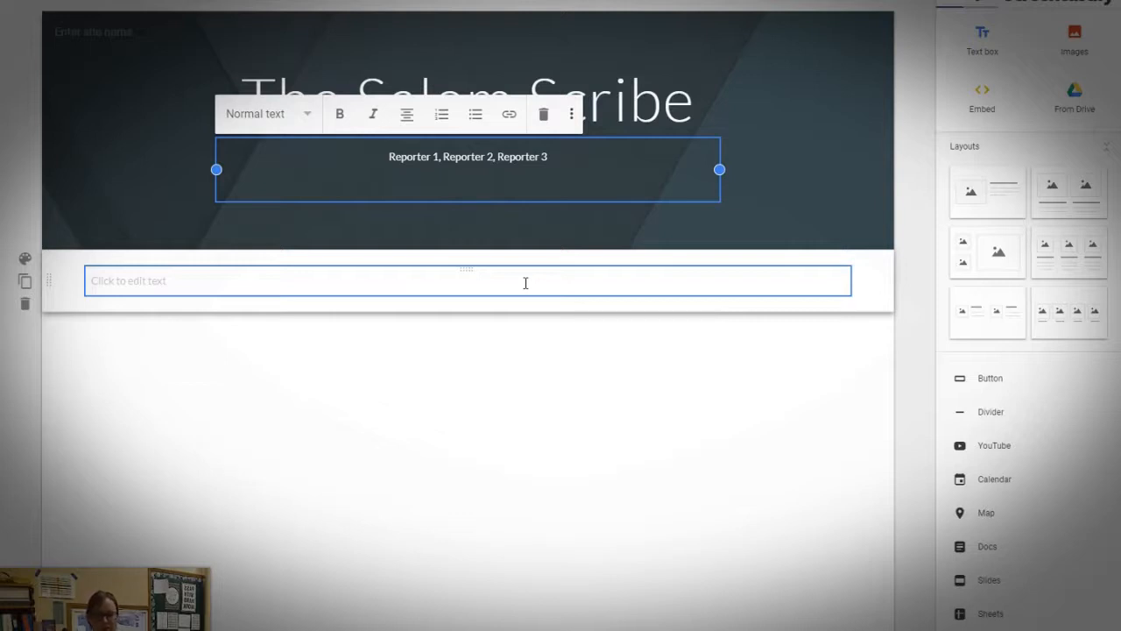
text(Spring 1693)
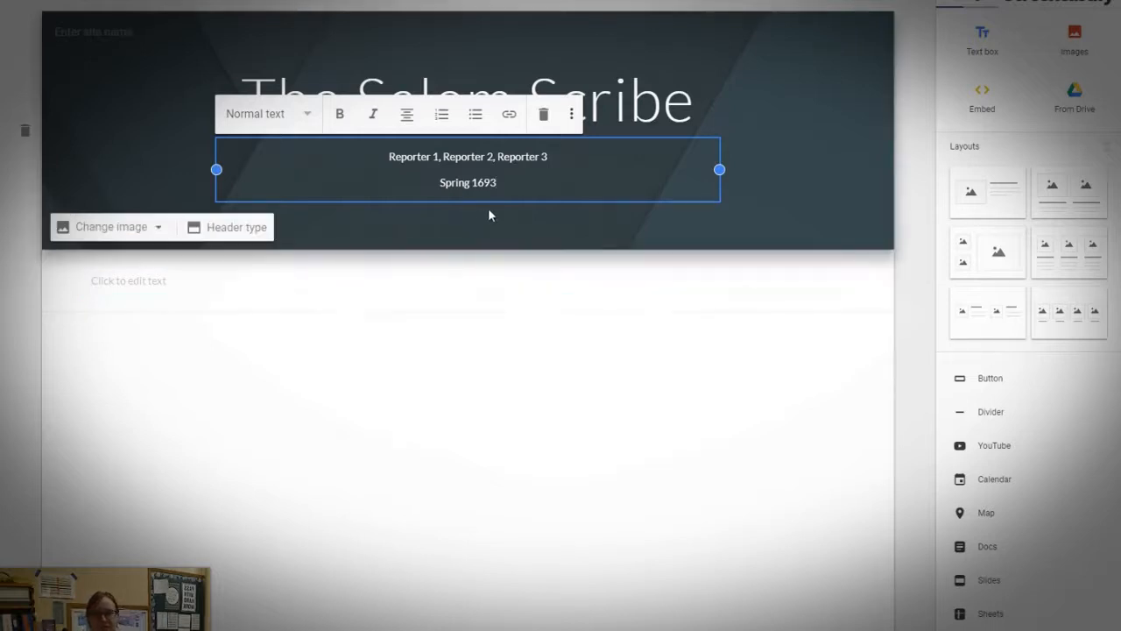
click(26, 185)
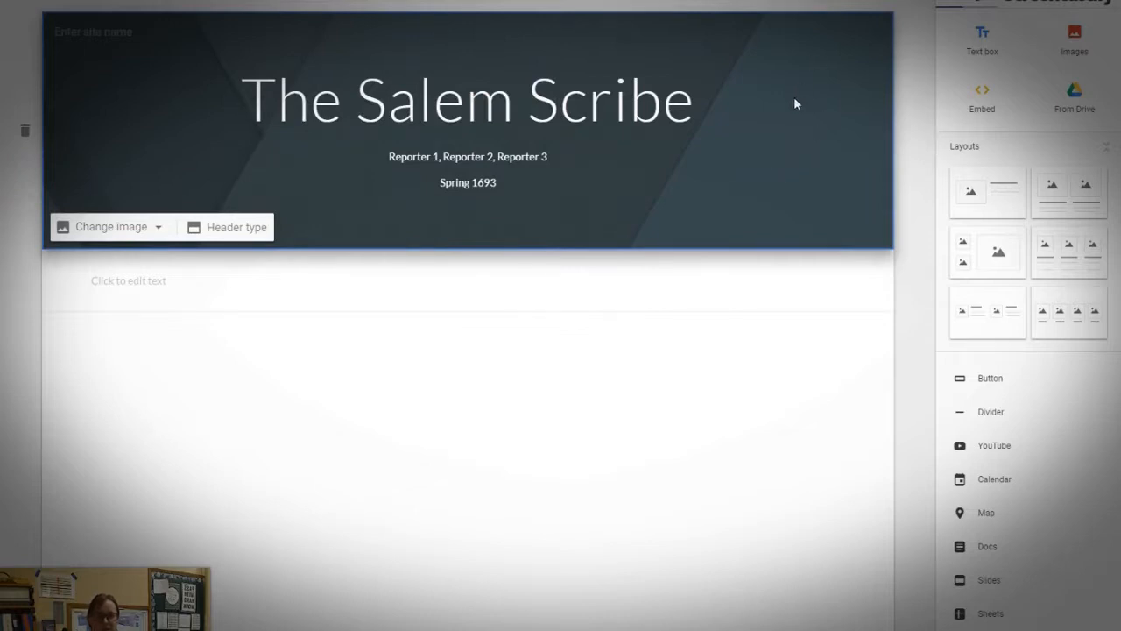
- Name the site "Crucible Project"
click(102, 30)
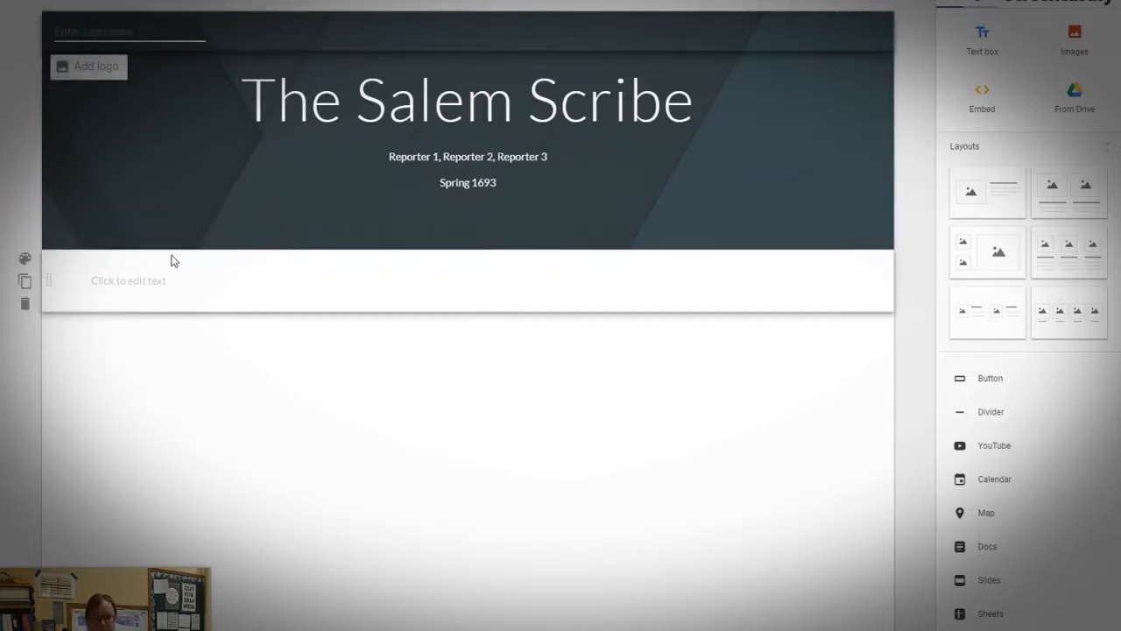
text(Crucible Project)
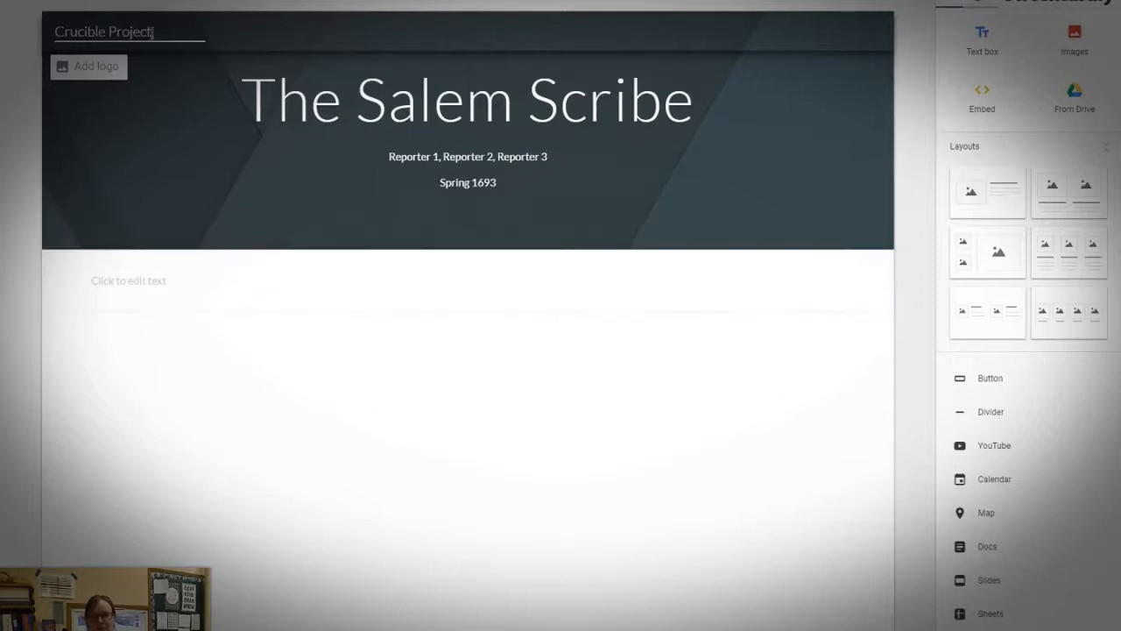
click(176, 5)
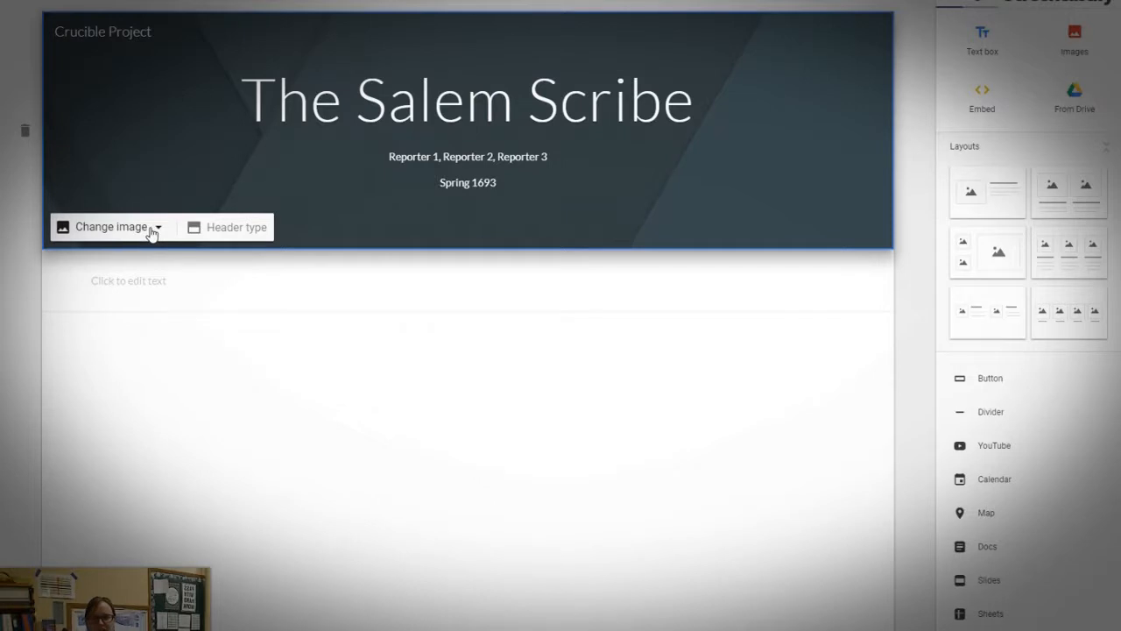
- Try the Large banner and Title only header types, and return the header to Banner
click(230, 230)
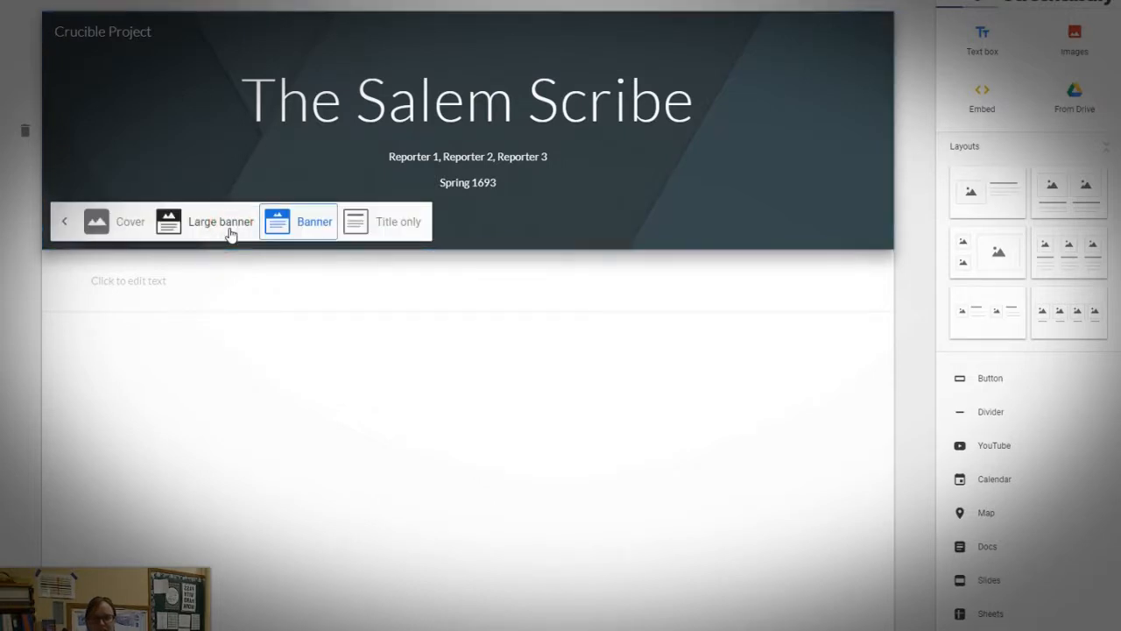
click(64, 221)
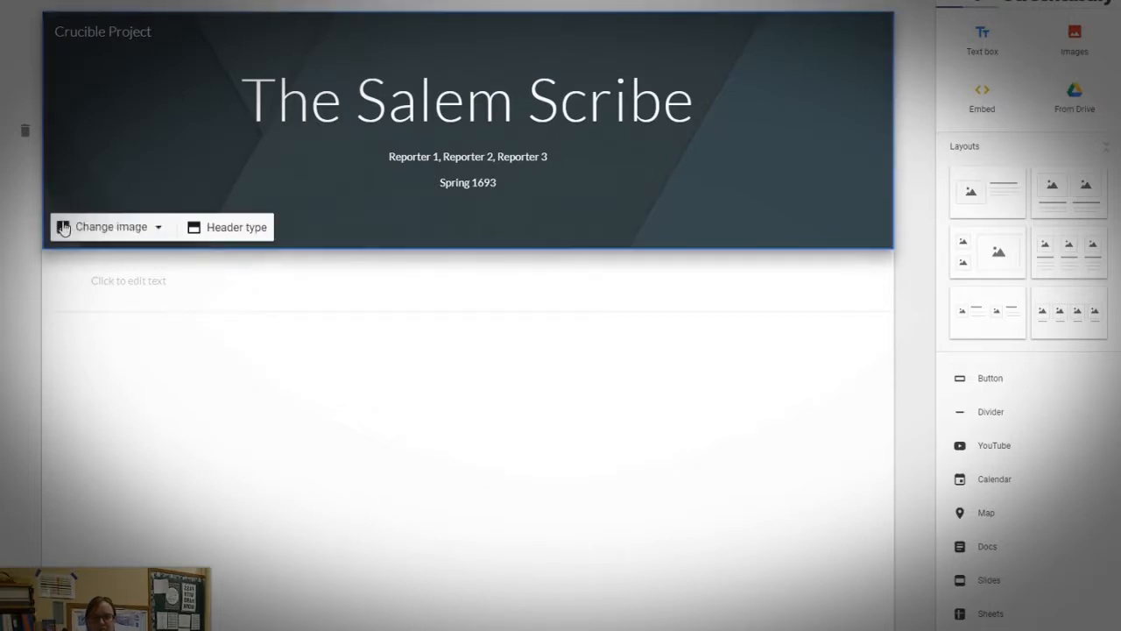
click(253, 233)
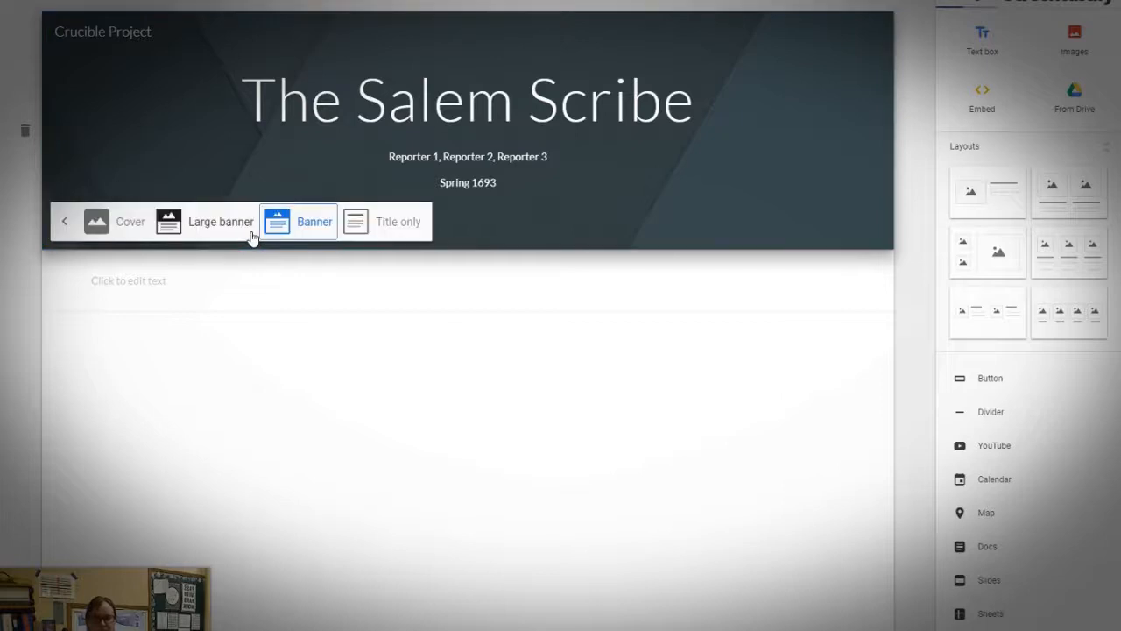
click(204, 226)
click(281, 345)
click(382, 226)
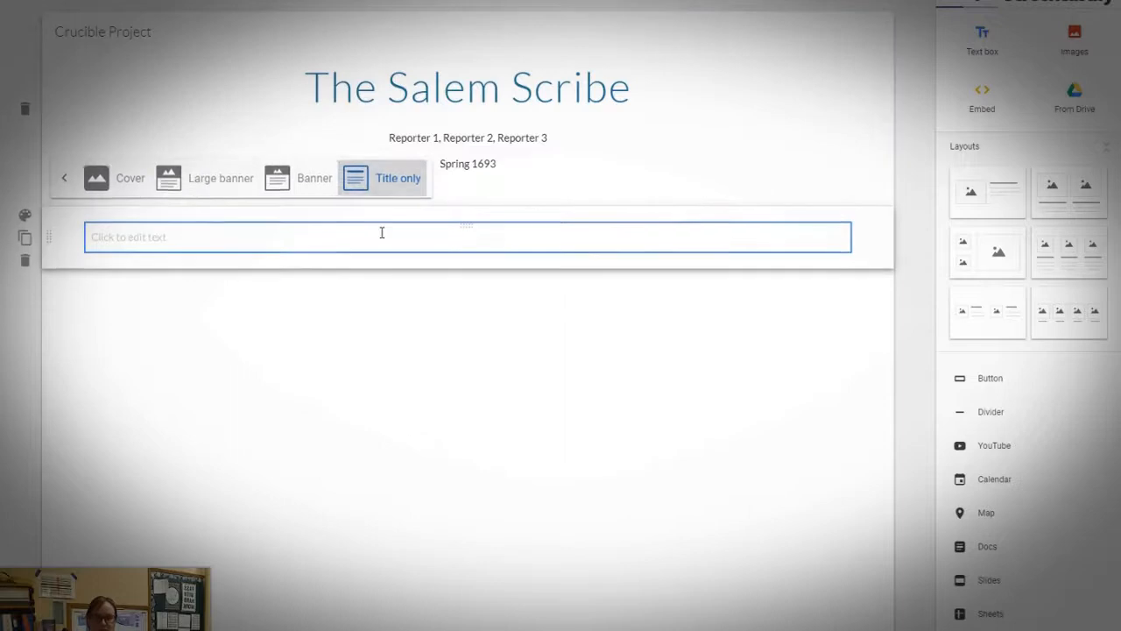
click(280, 182)
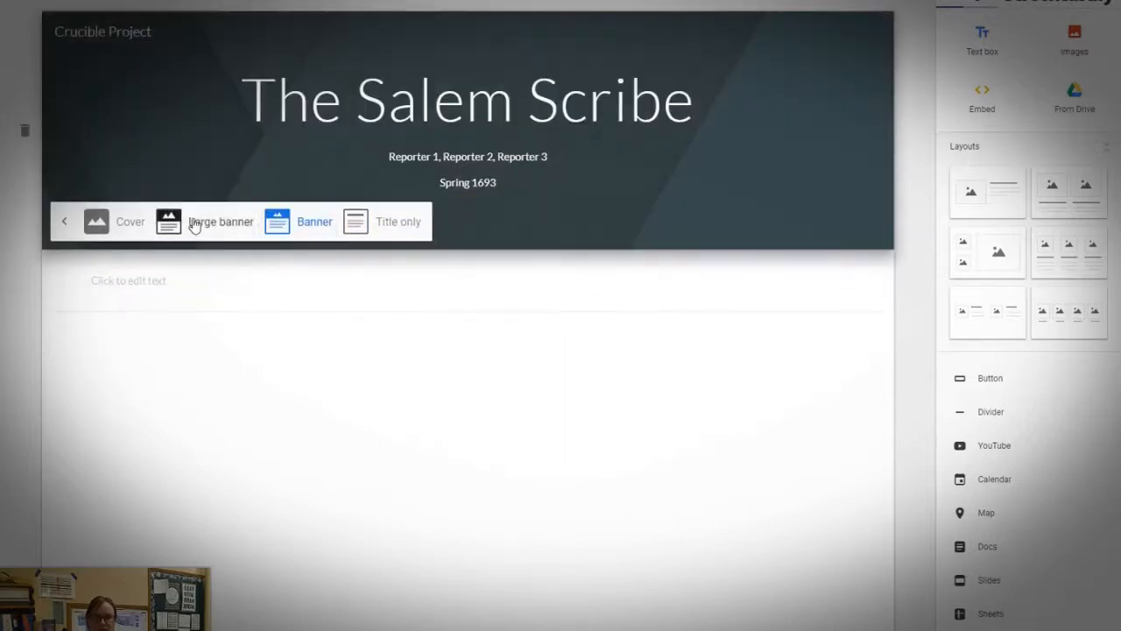
- Preview the header as Large banner and full Cover, restore the Banner type and leave the header type options
click(195, 226)
click(113, 348)
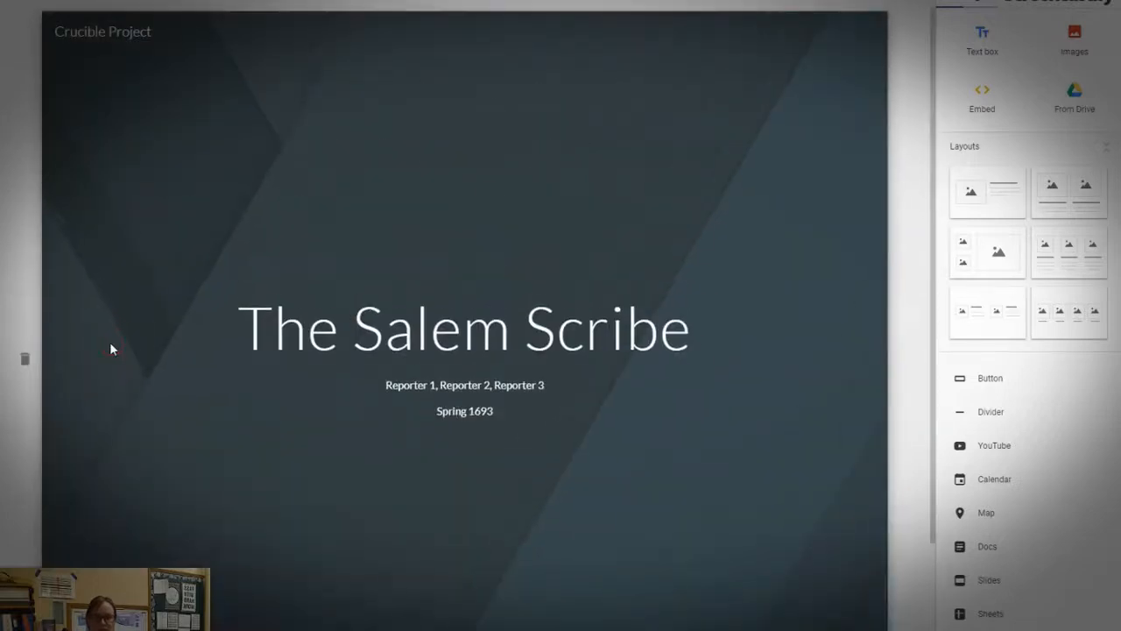
scroll(619, 403, down, 3)
scroll(617, 405, up, 3)
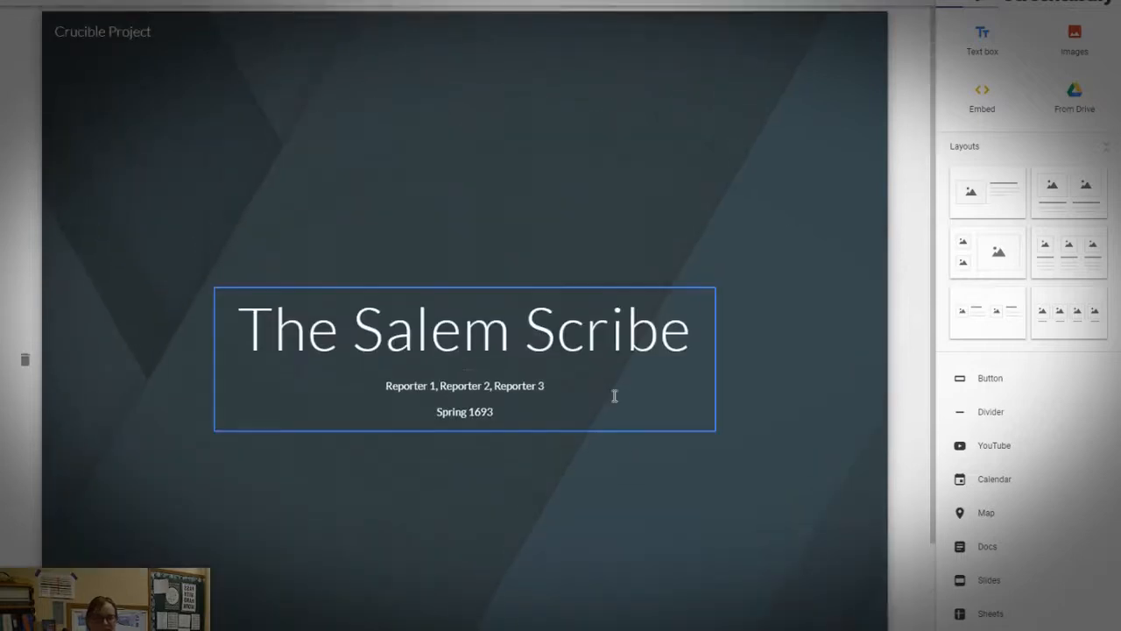
scroll(613, 393, down, 3)
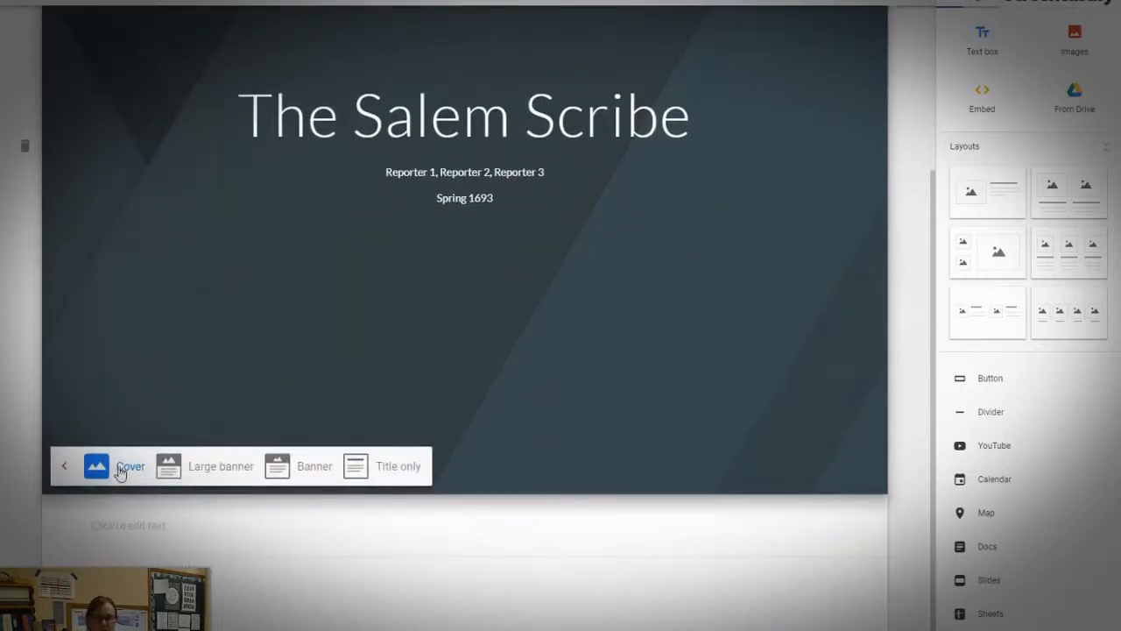
click(170, 471)
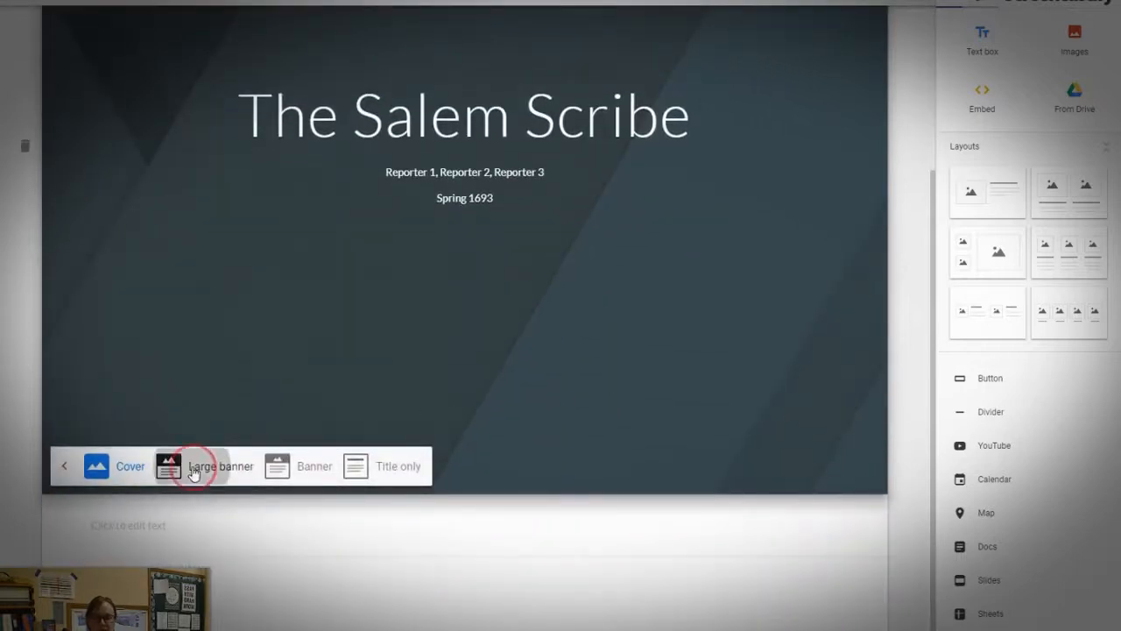
click(295, 354)
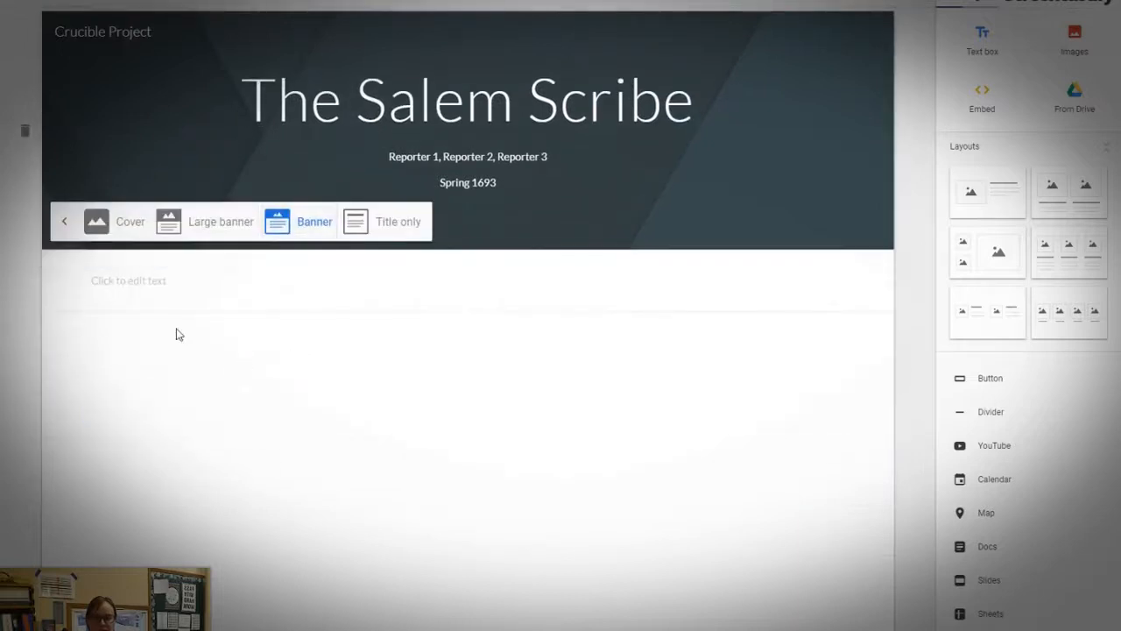
click(68, 227)
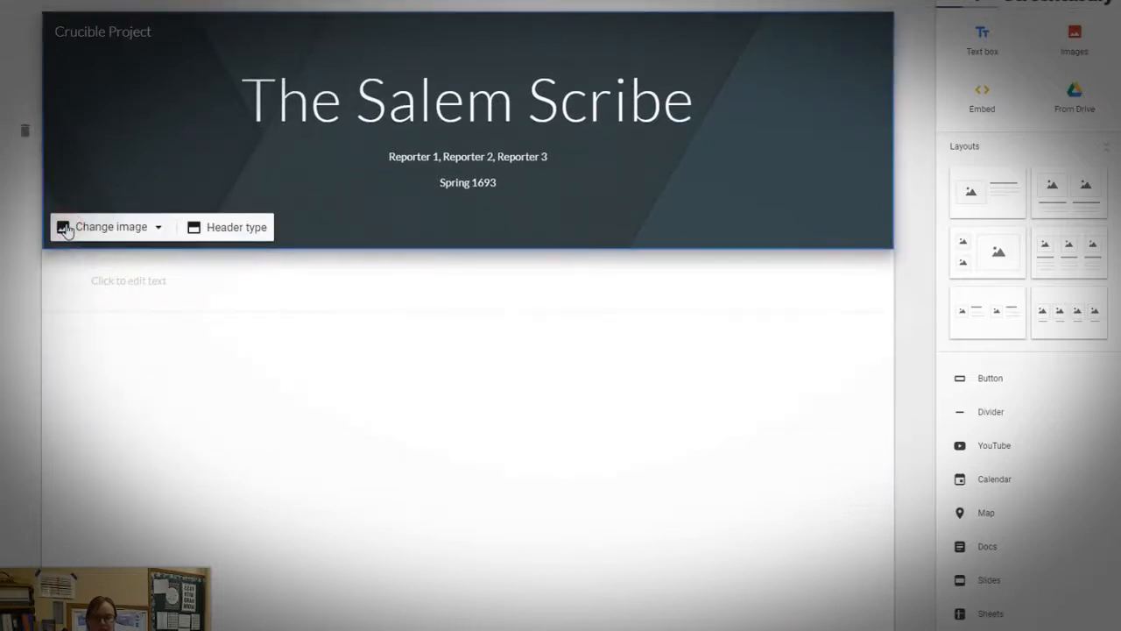
- Upload the Crucible_Banner image from the Downloads folder as the header background
click(117, 230)
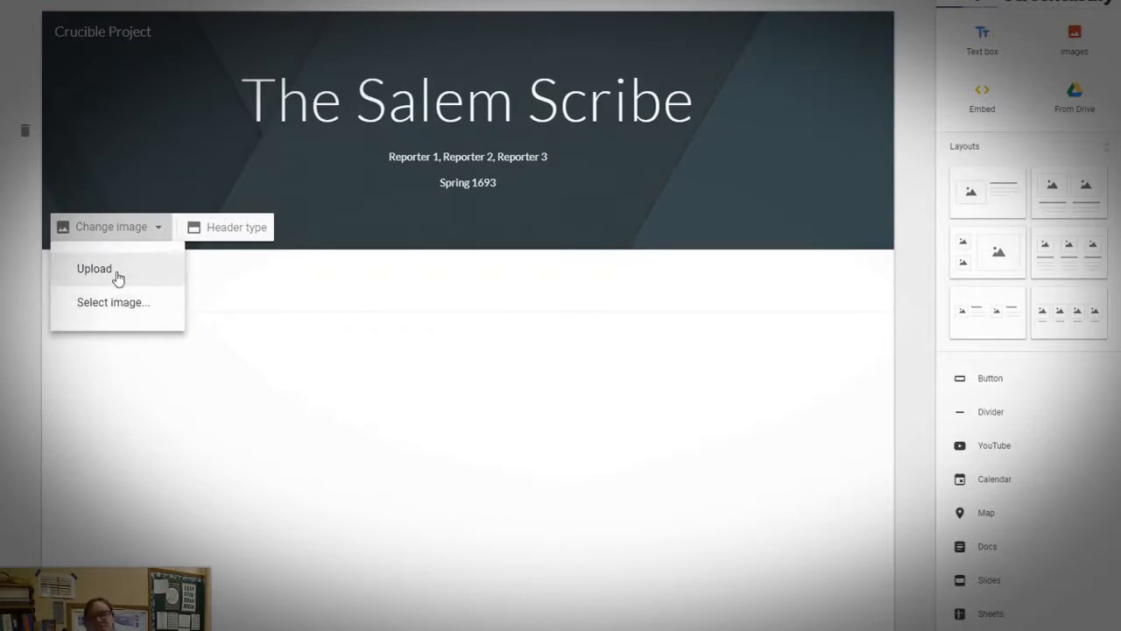
click(118, 277)
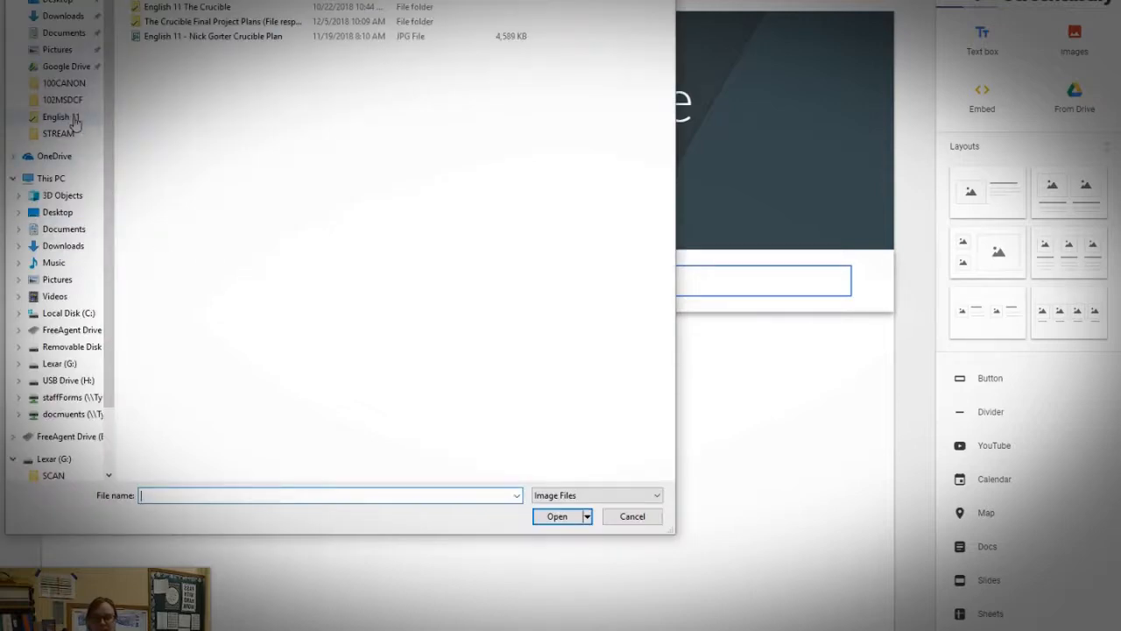
click(74, 35)
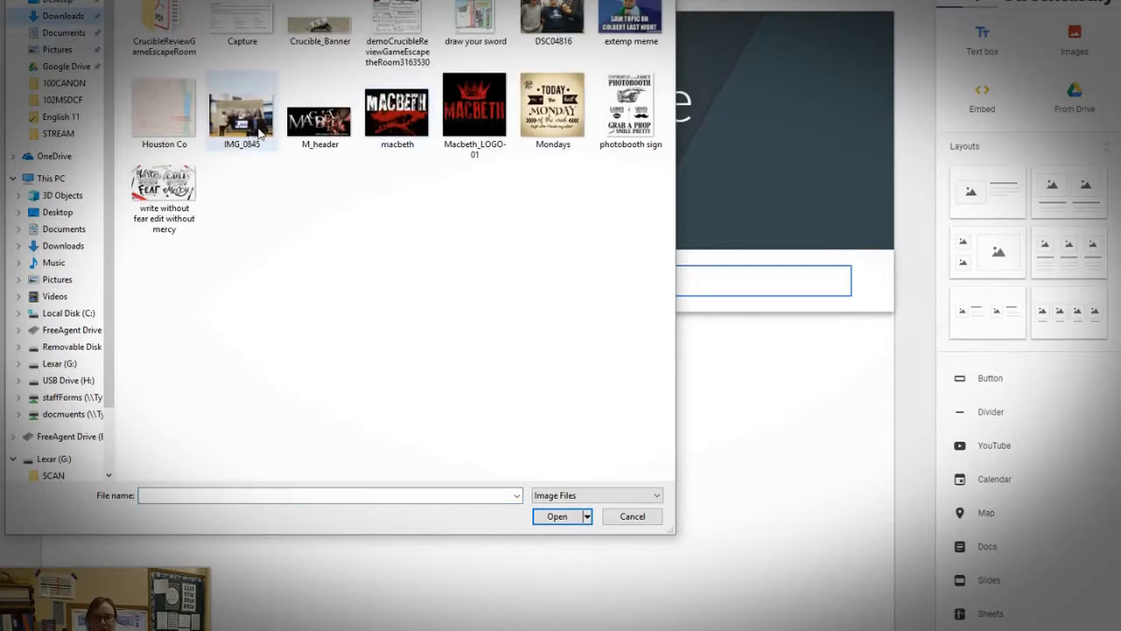
click(318, 33)
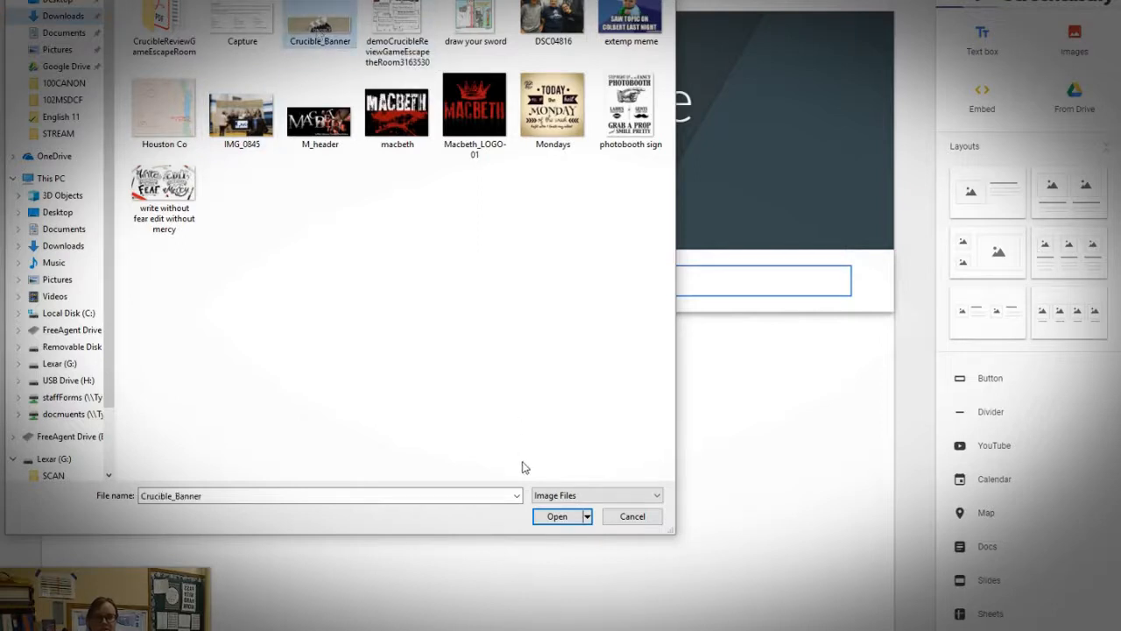
click(562, 518)
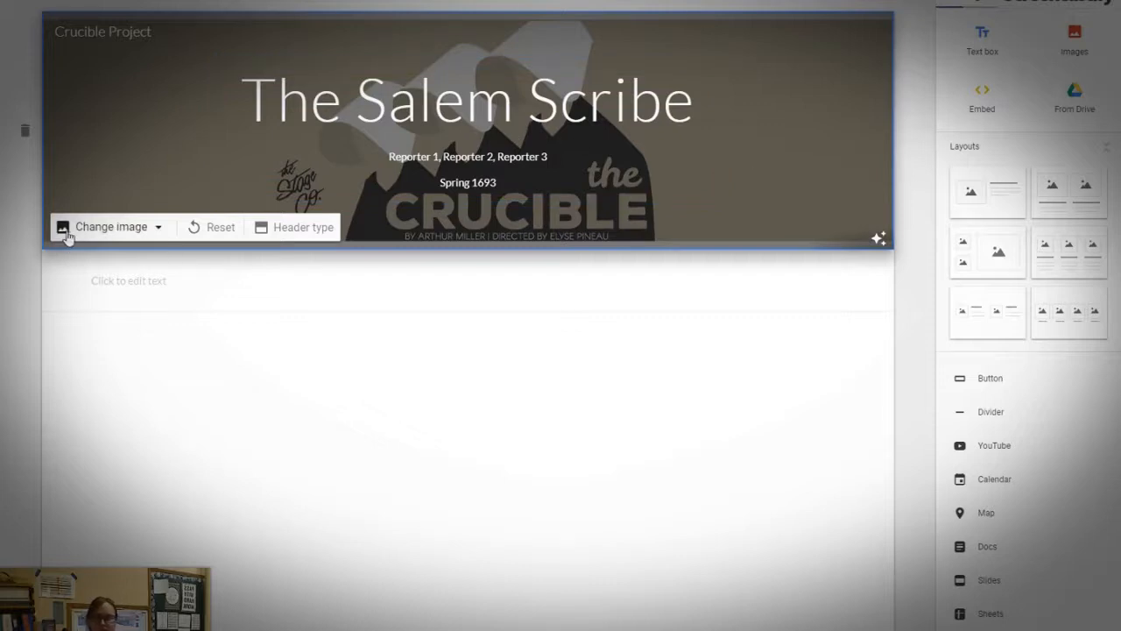
- Replace the header background by uploading the IMG_0845 photo from the Downloads folder
click(158, 230)
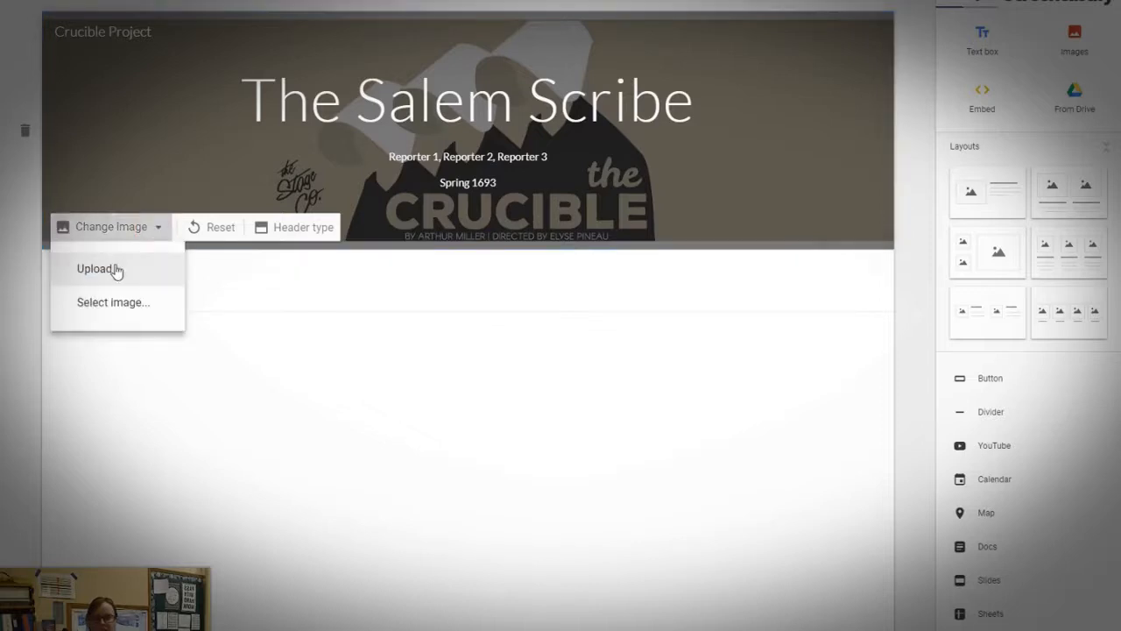
click(114, 269)
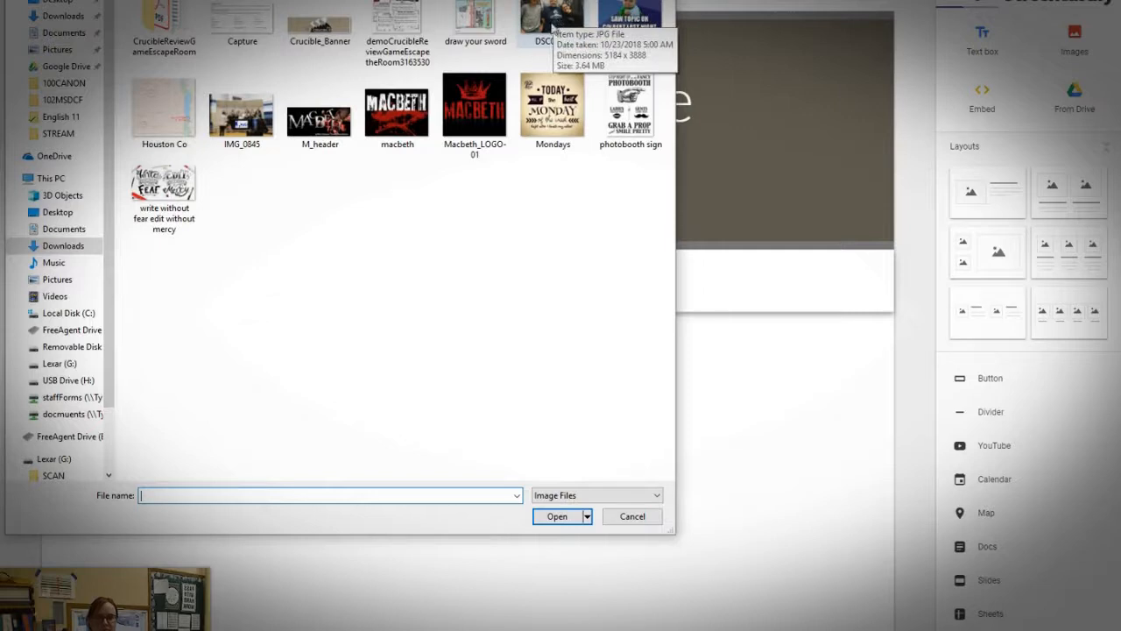
click(552, 26)
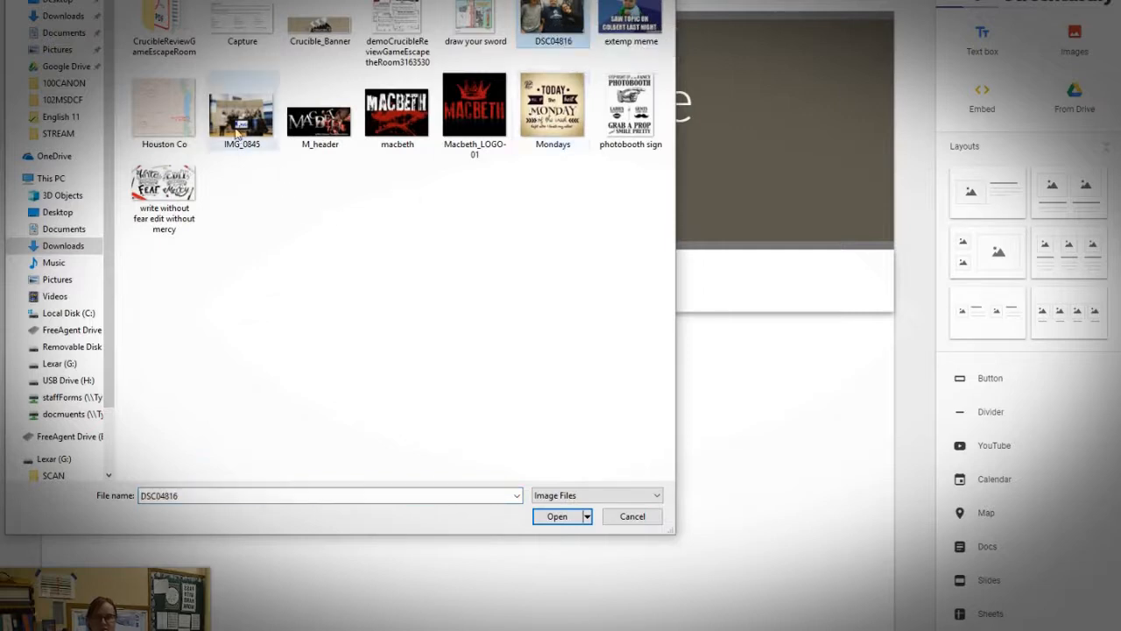
click(236, 129)
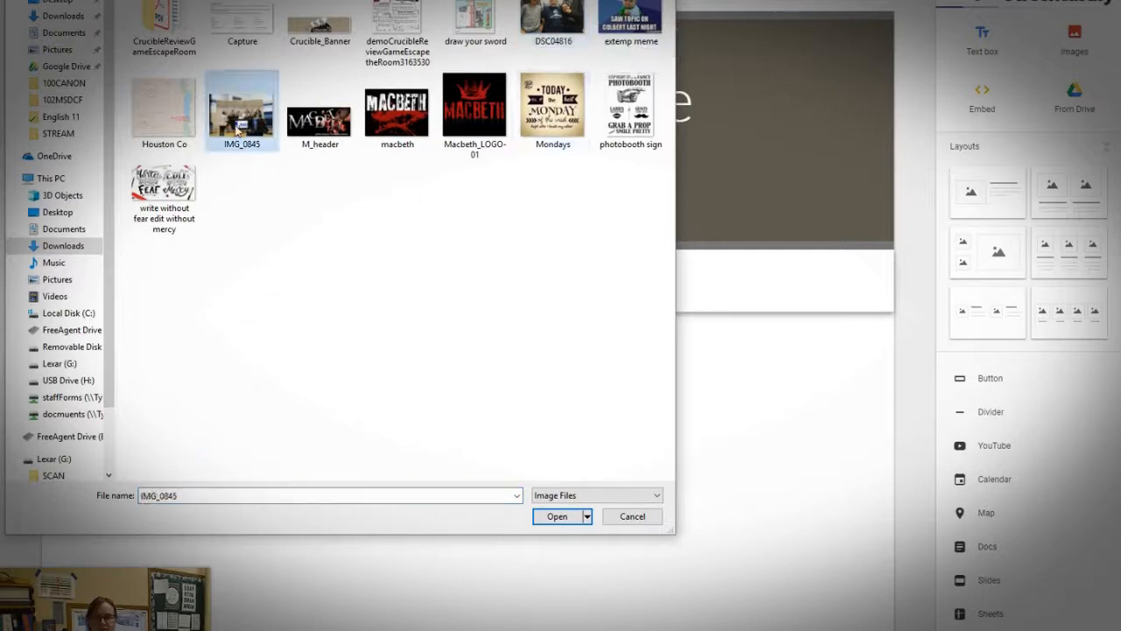
click(557, 517)
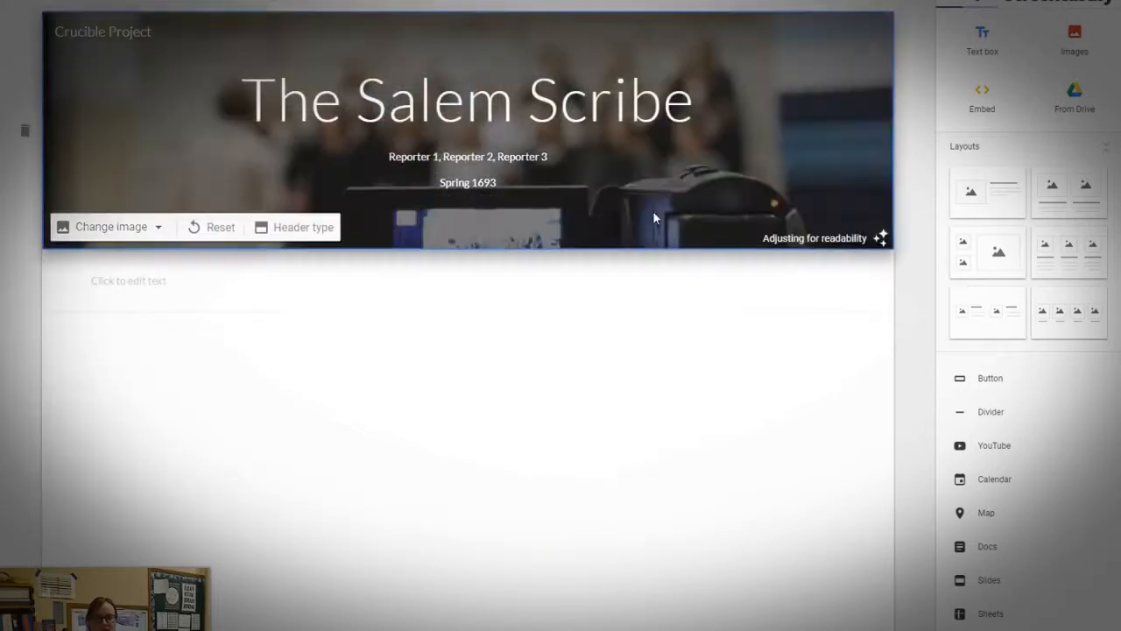
click(823, 277)
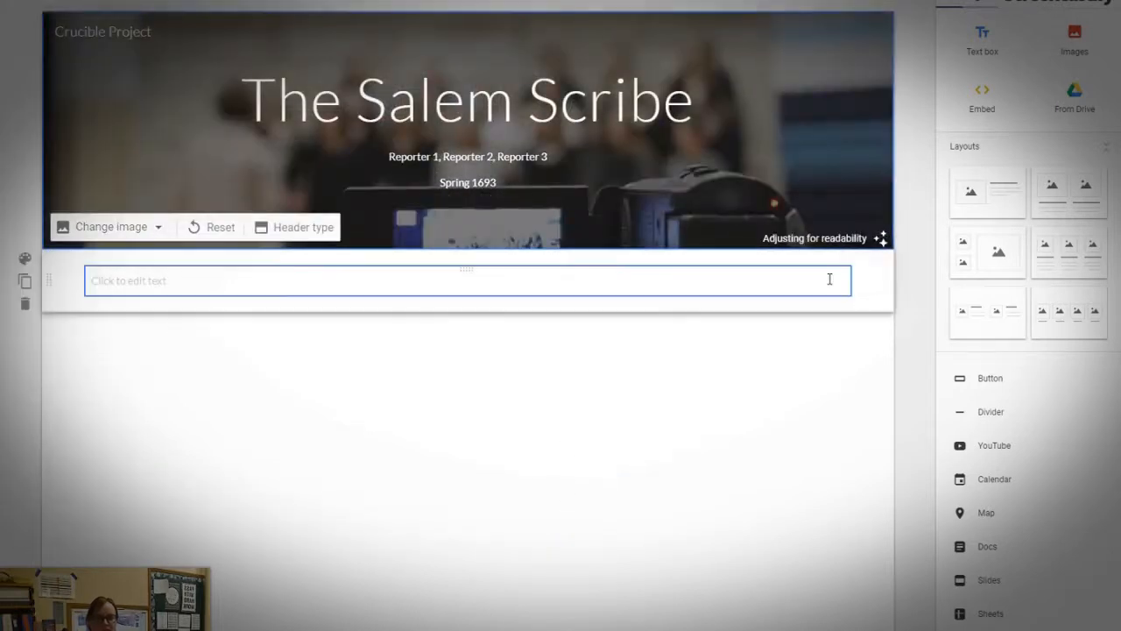
click(865, 155)
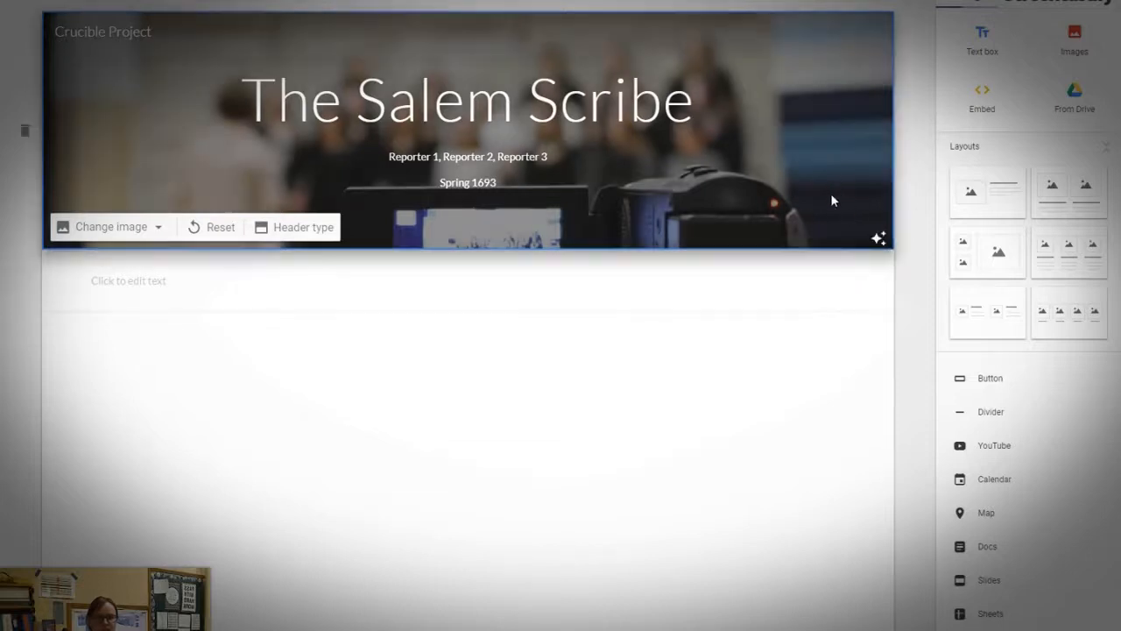
double_click(831, 195)
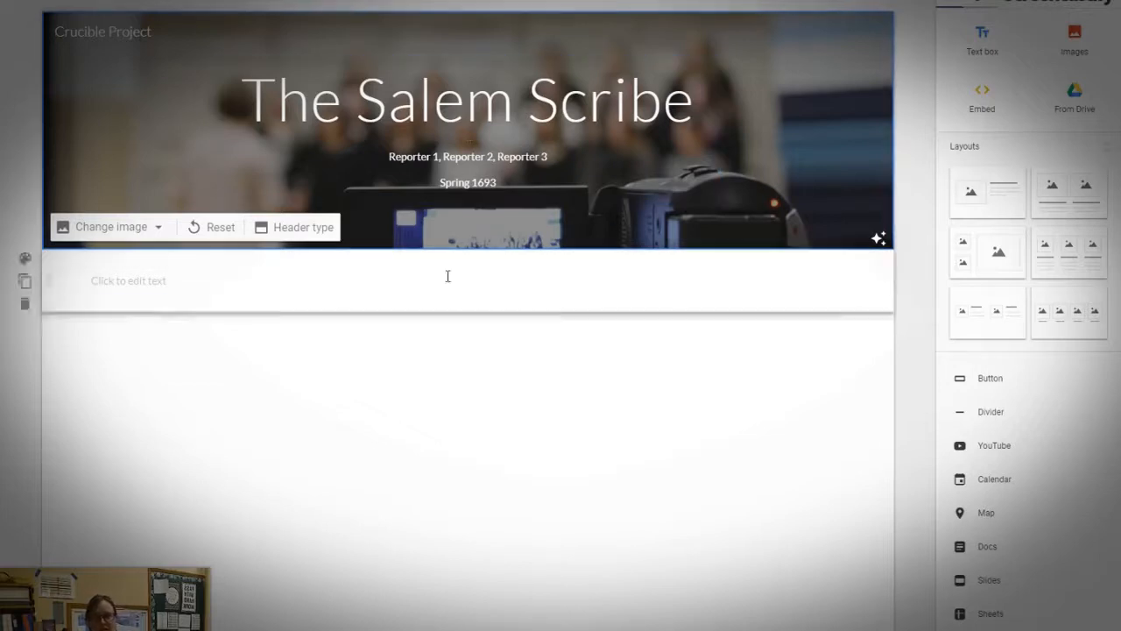
- Delete the empty text section below the header and insert a new text box in its place
click(229, 284)
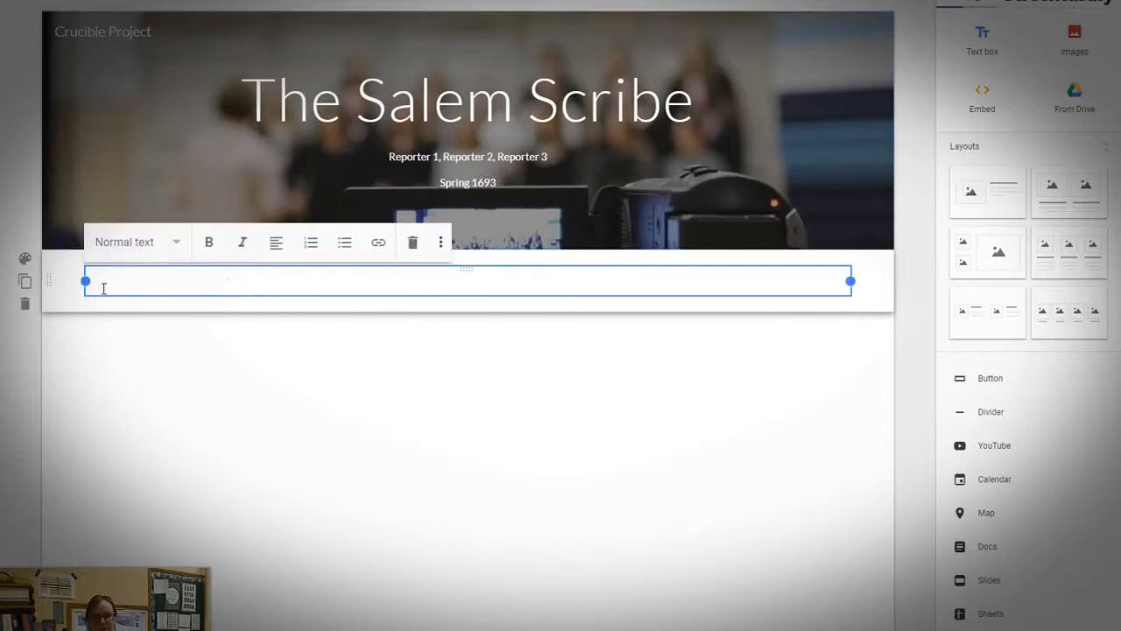
click(25, 303)
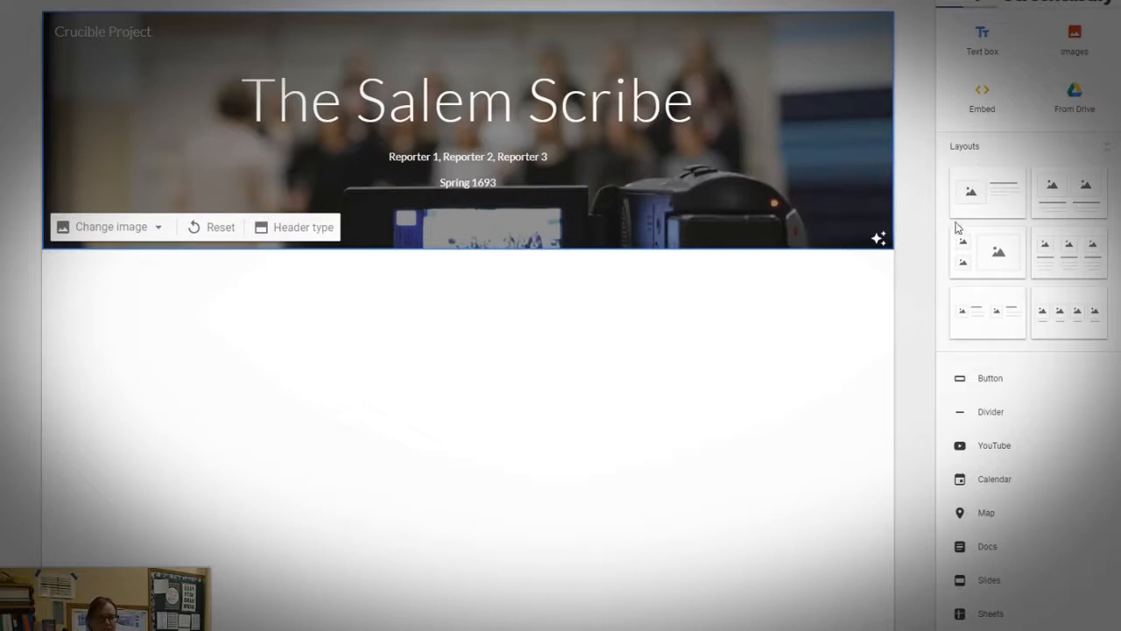
click(983, 40)
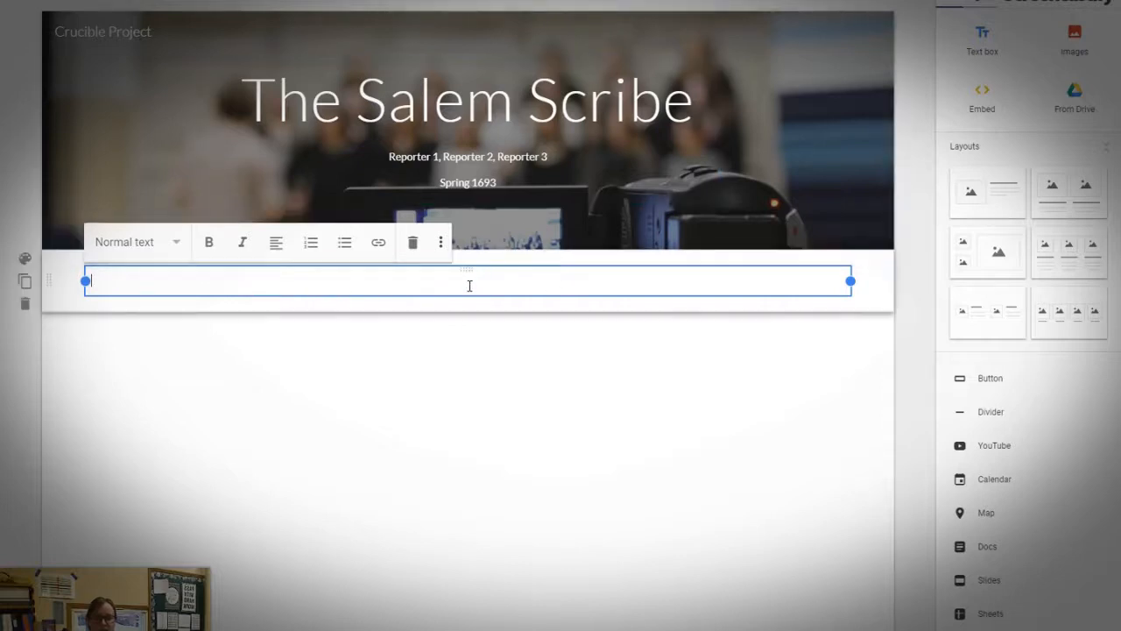
click(175, 244)
click(177, 248)
click(215, 281)
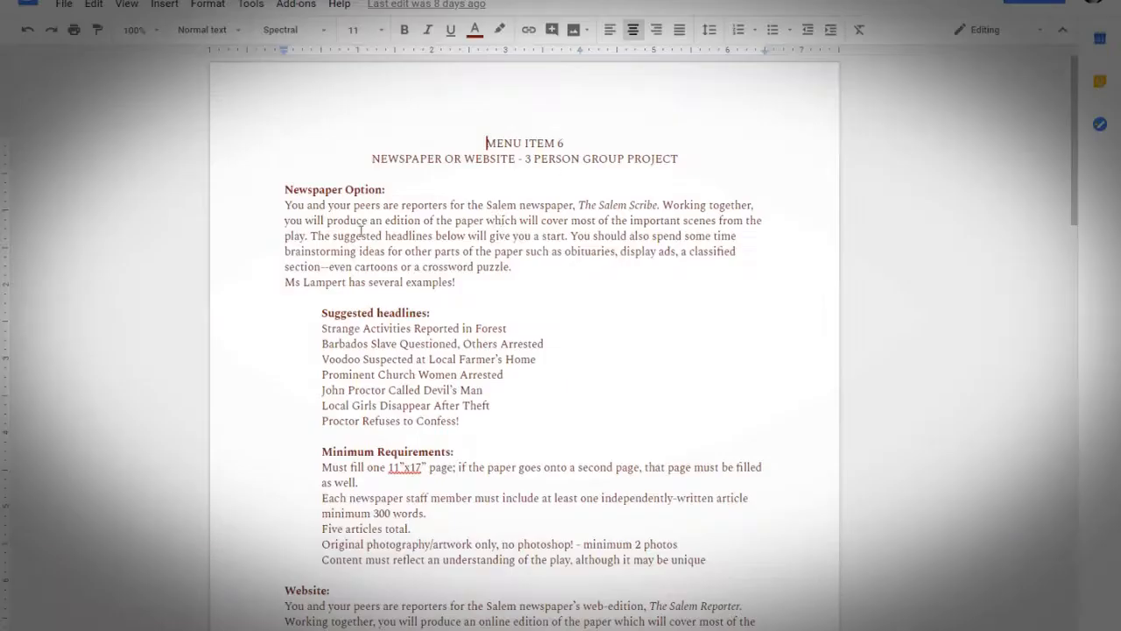
- Copy the Newspaper Option heading and its paragraphs from the project instructions in Google Docs and paste them into the site's new text box
drag(283, 187, 507, 282)
key(ctrl+c)
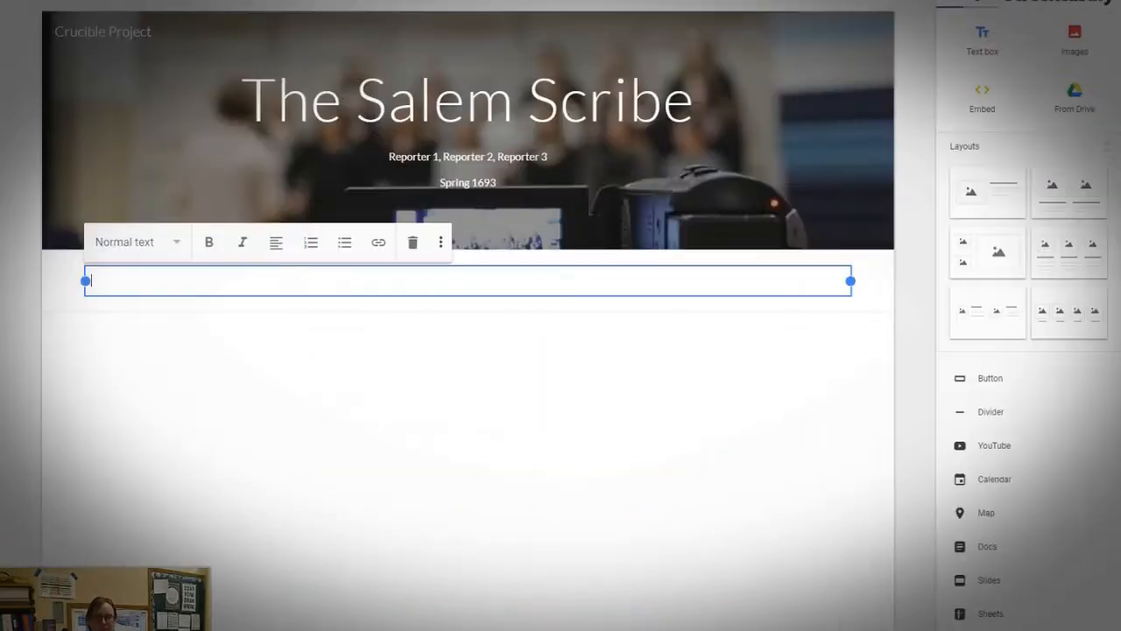
click(184, 276)
key(ctrl+v)
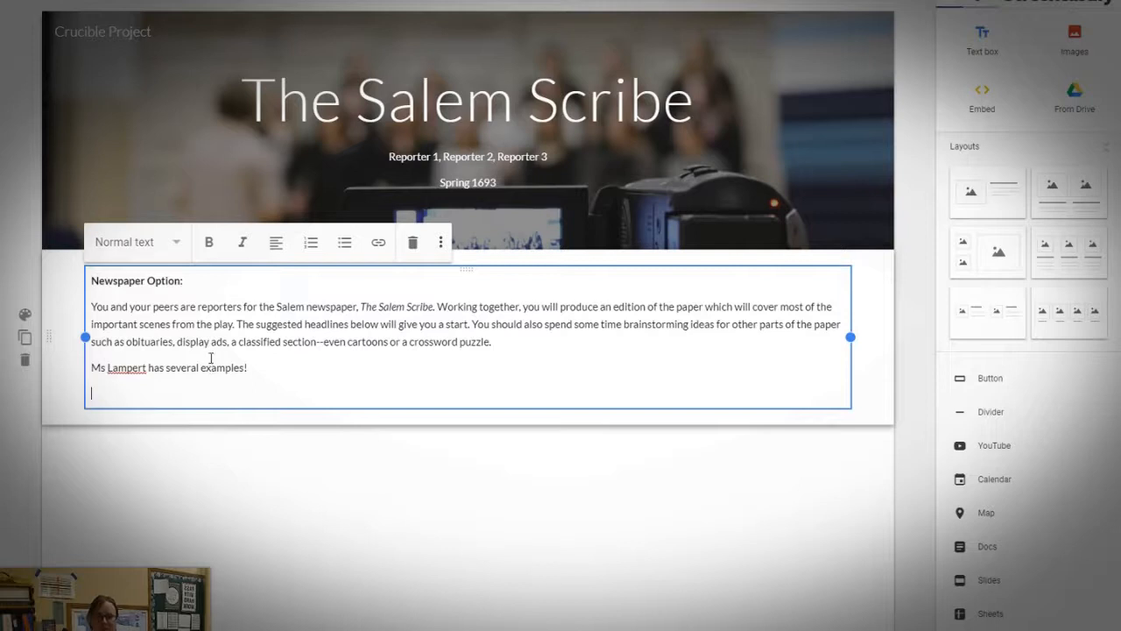
- Remove the colon after "Newspaper Option" in the pasted text and turn off bold on that line
click(189, 281)
drag(192, 281, 93, 282)
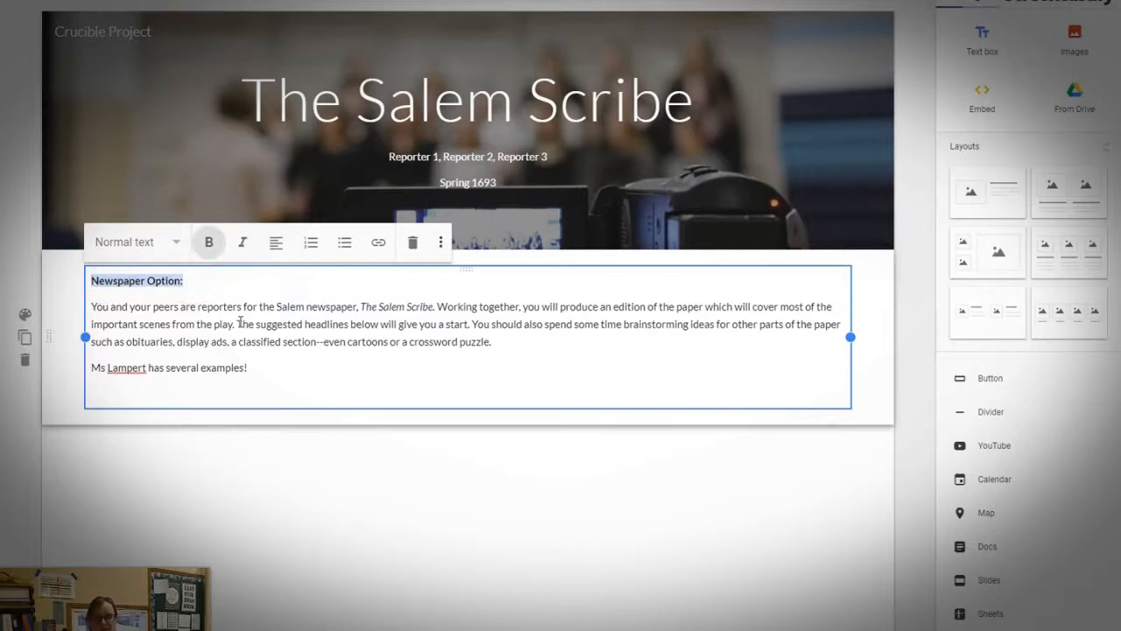
key(Right)
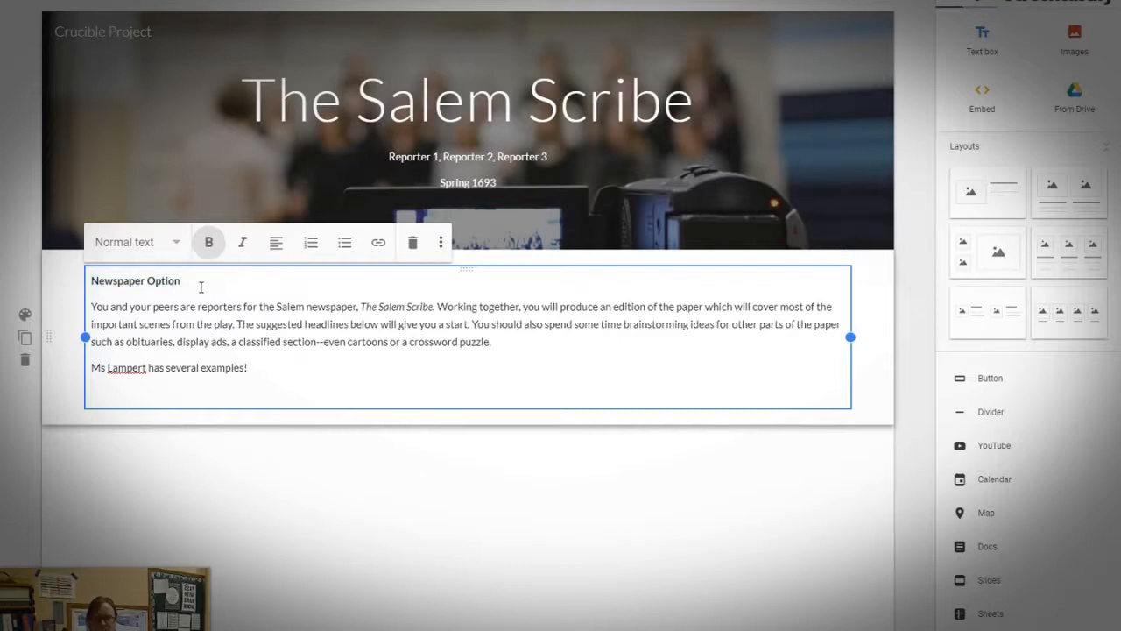
drag(200, 286, 100, 285)
click(208, 242)
click(190, 286)
- Apply the Title text style to the "Newspaper Option" line
drag(198, 287, 86, 283)
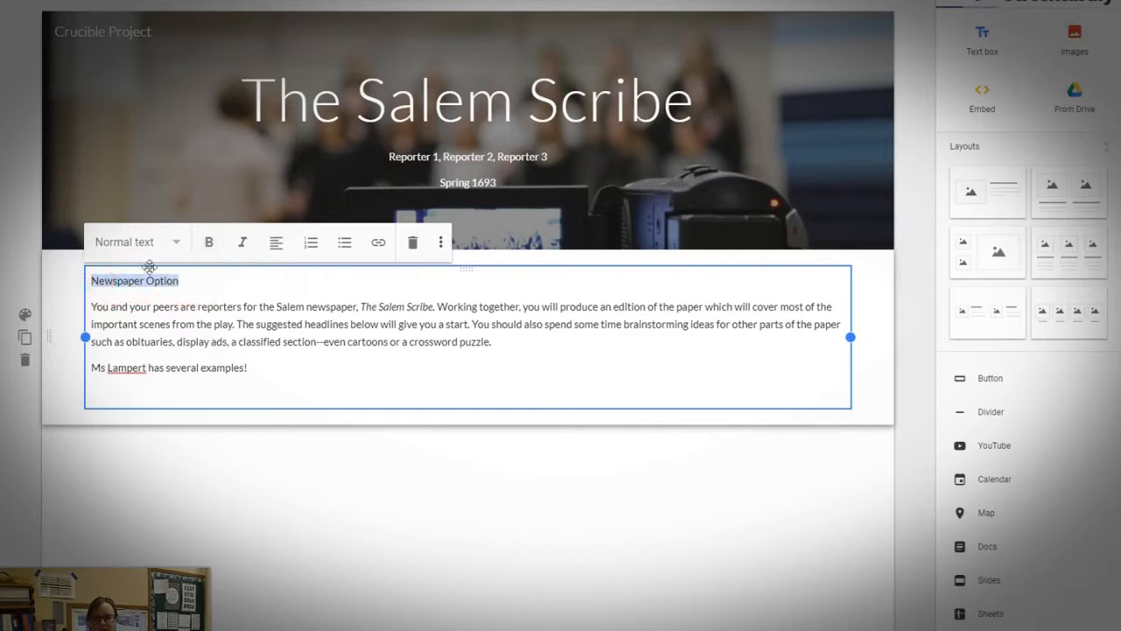
click(179, 249)
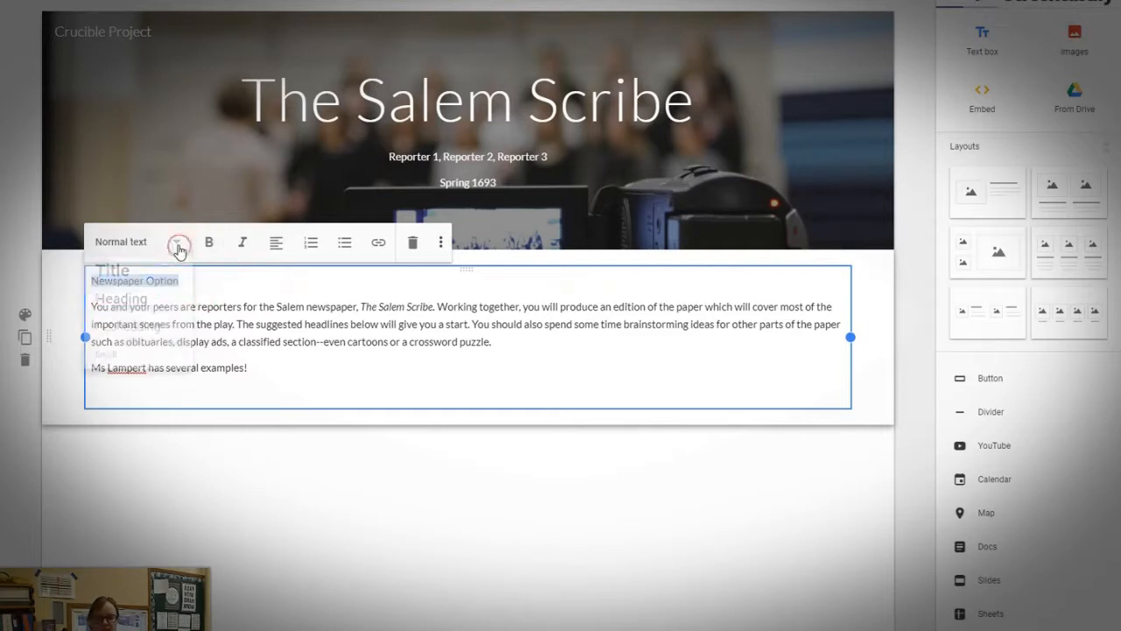
click(144, 278)
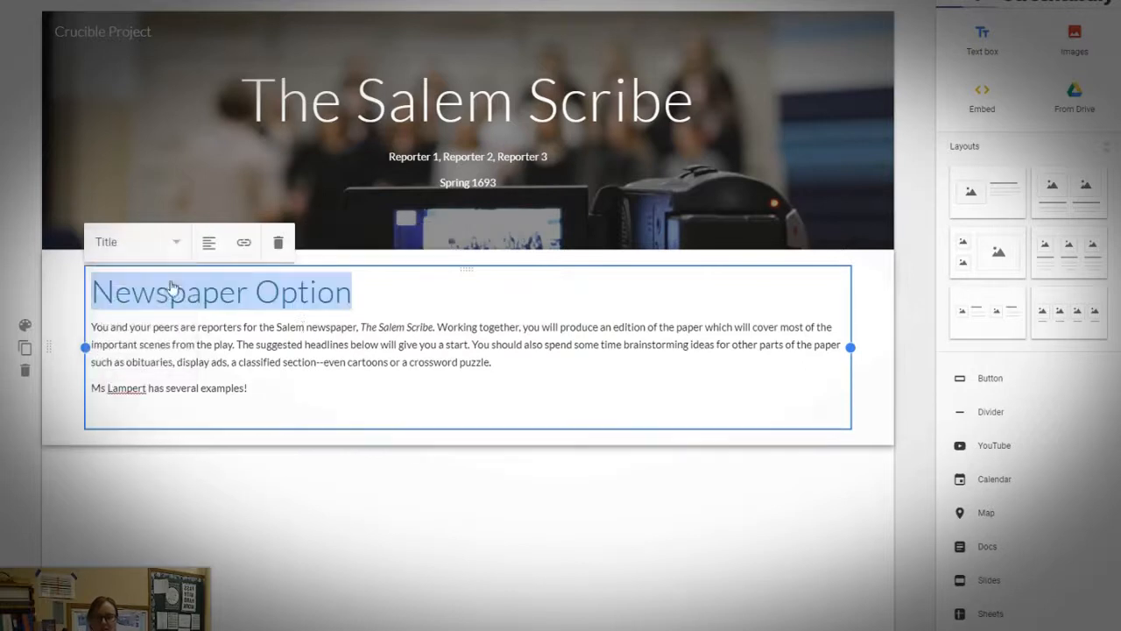
- Add an empty line below the "Newspaper Option" title and give it the Heading text style
click(355, 297)
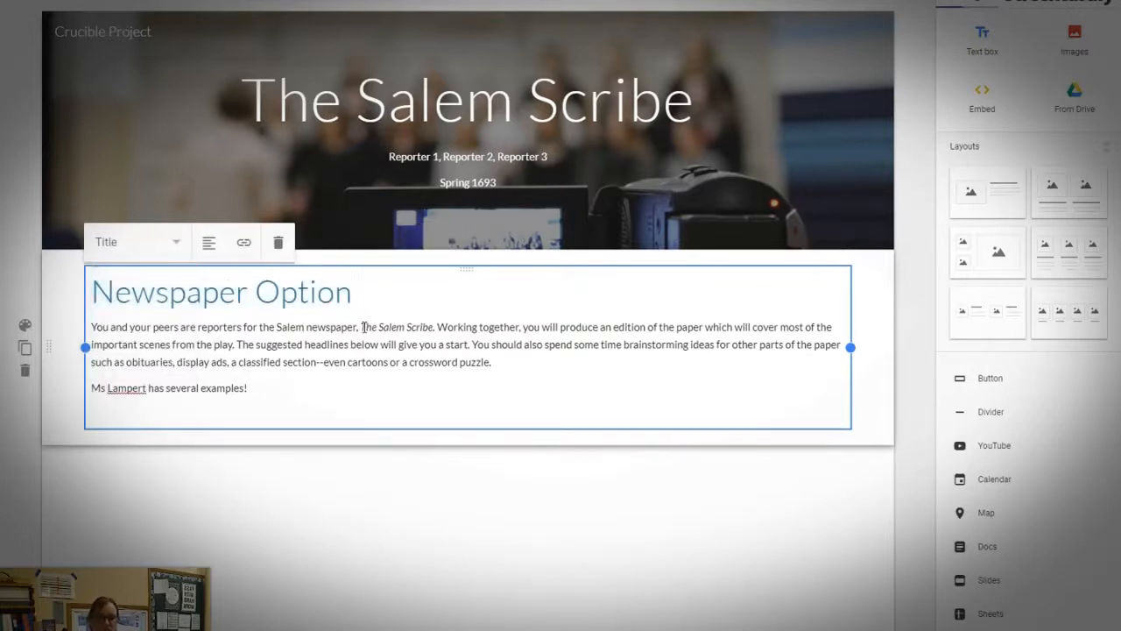
key(Return)
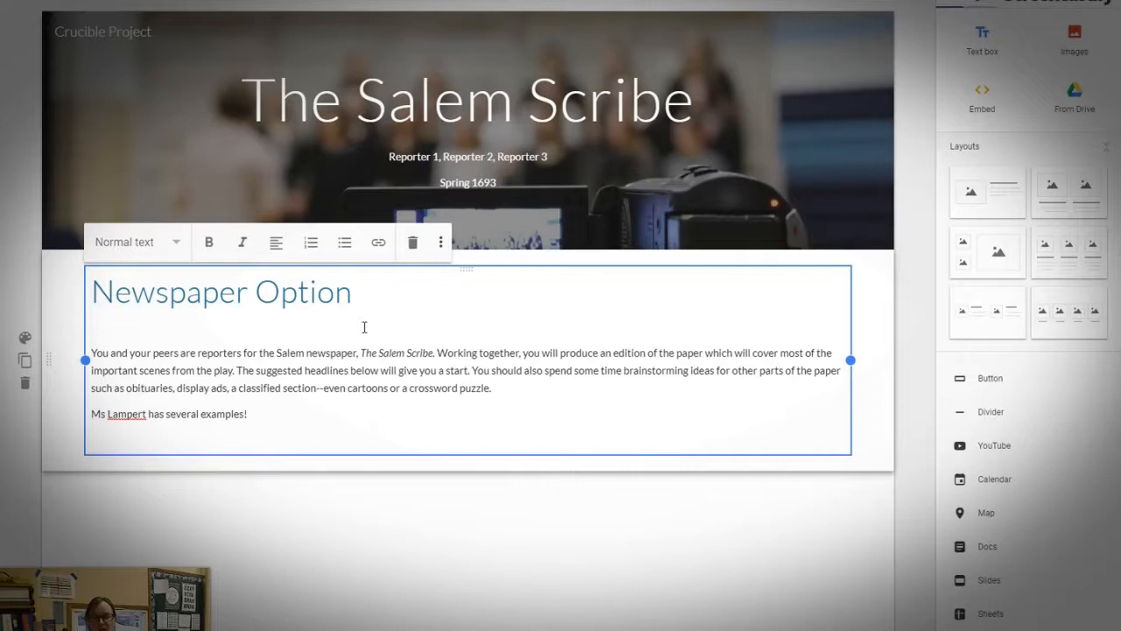
click(176, 243)
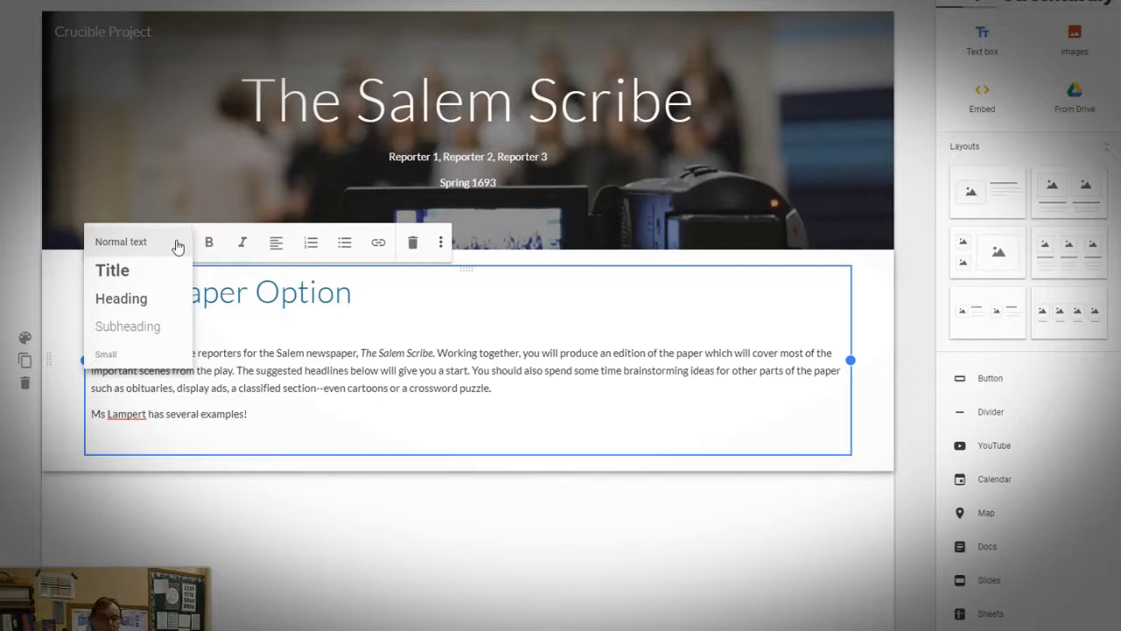
click(150, 303)
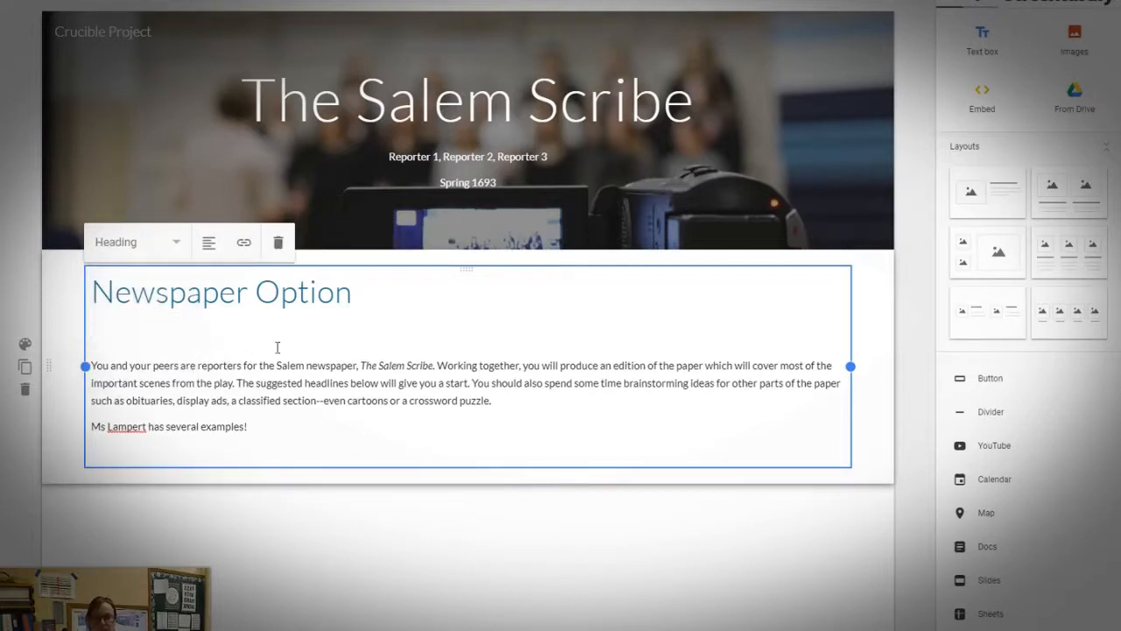
- Replace the title "Newspaper Option" with "John Proctor Spills All"
click(359, 324)
drag(353, 292, 92, 289)
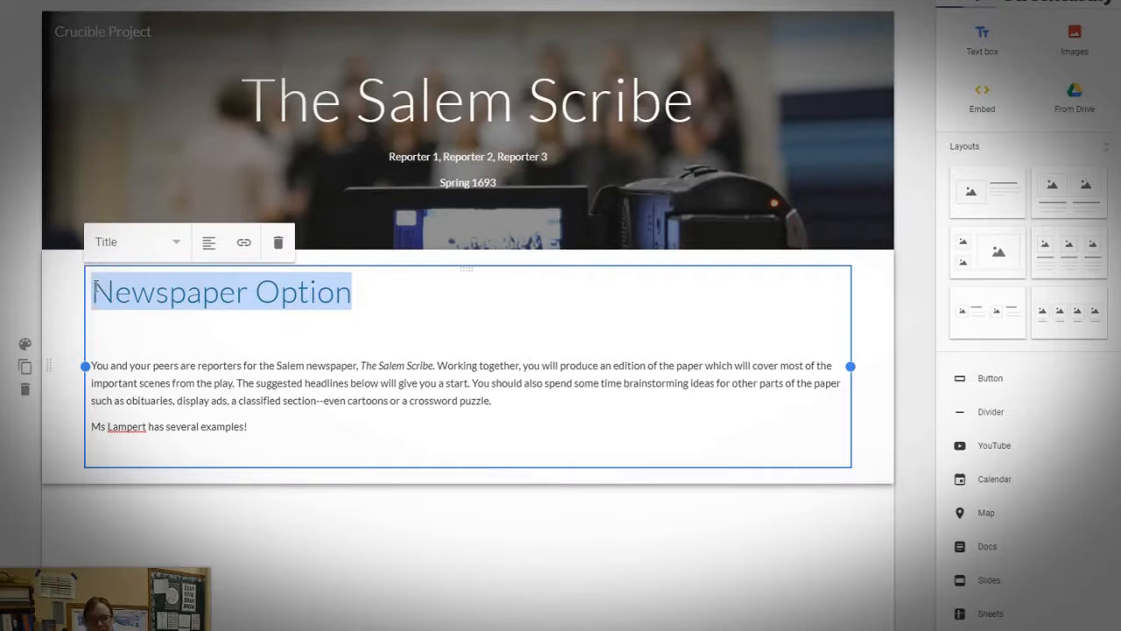
text(John Proc)
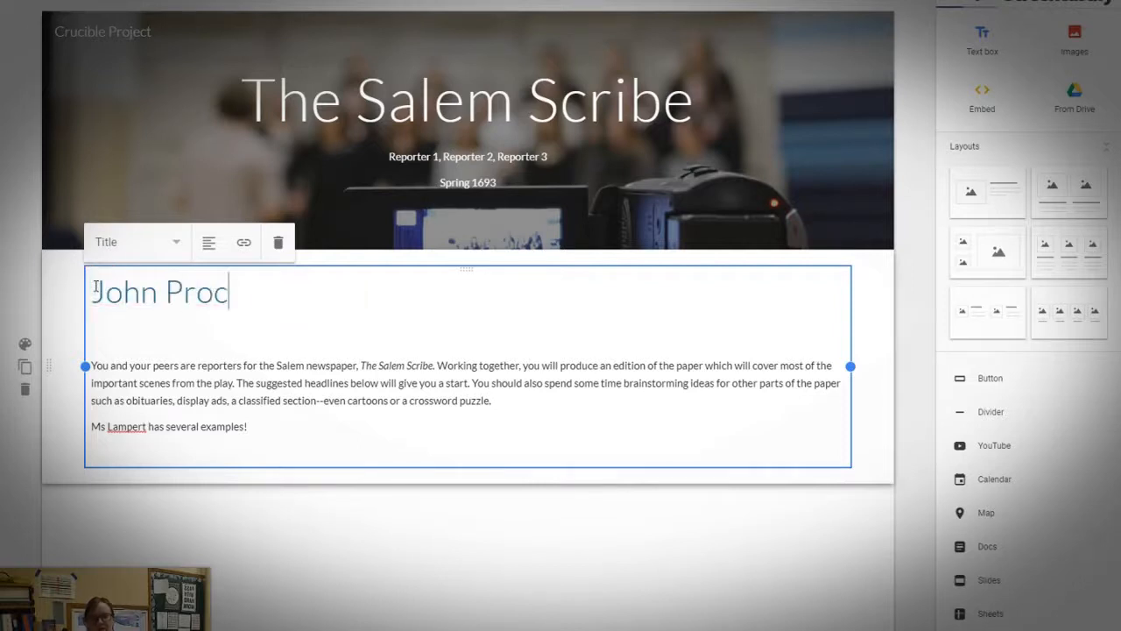
text(tor Spills All)
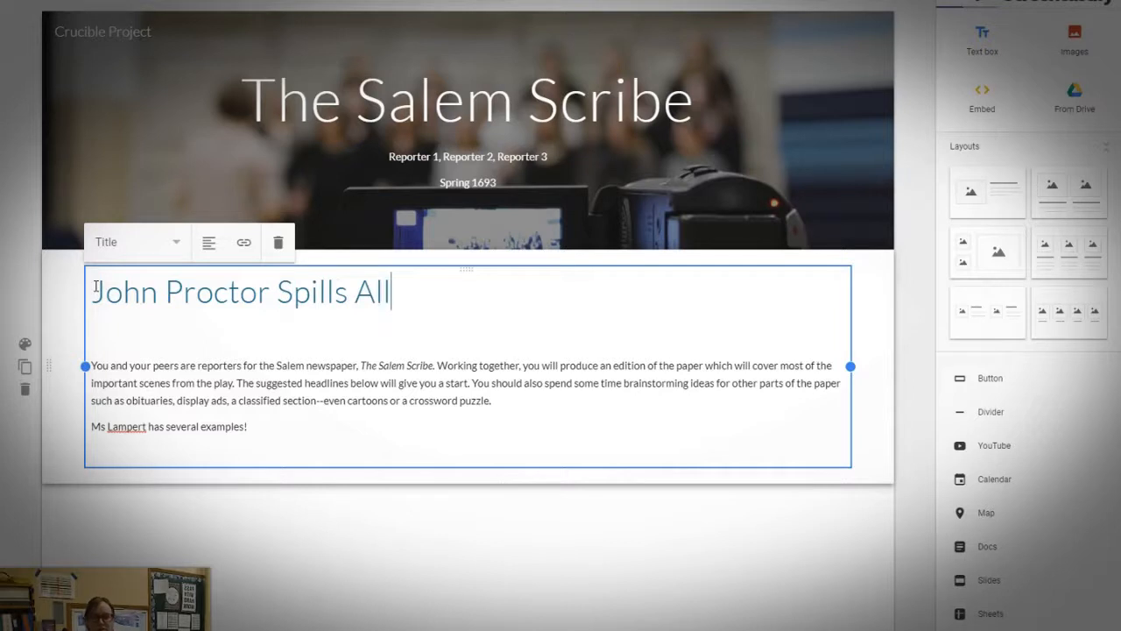
- Enter "Find out just what was said in Monday's court session." on the heading line and add a new line below it
key(Return)
text(Find out just wa)
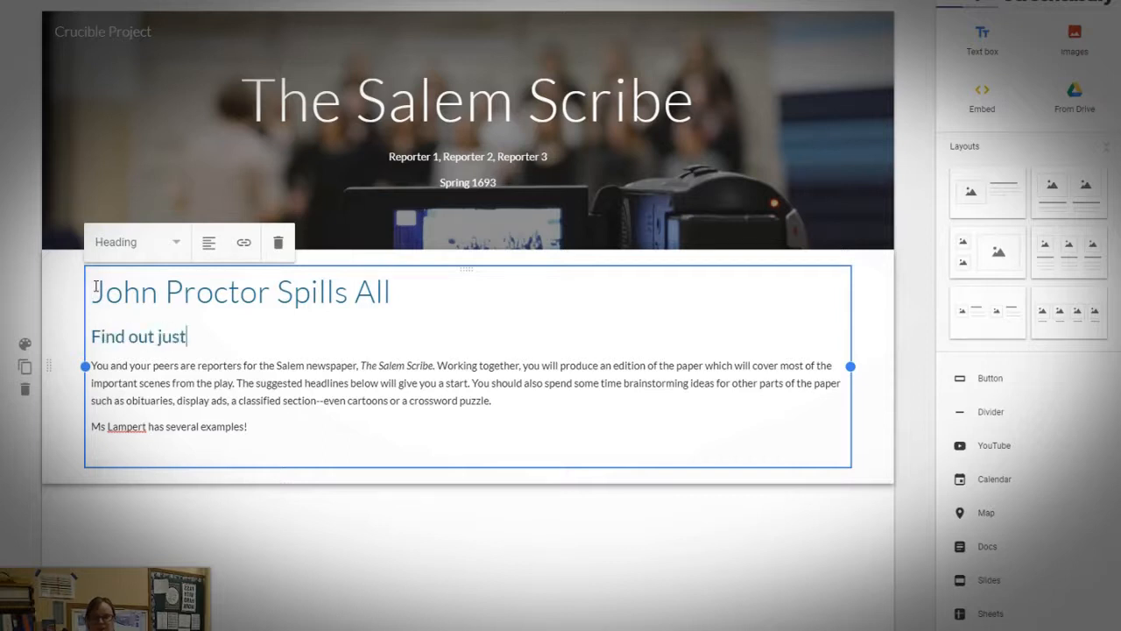
key(BackSpace)
key(BackSpace)
text(what was said in )
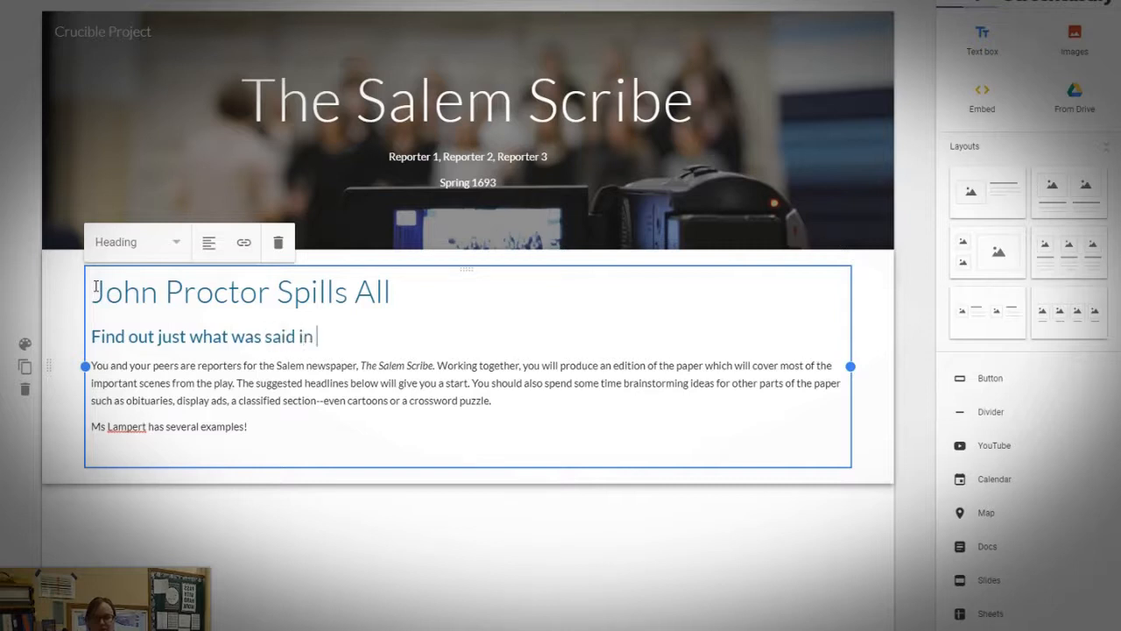
text(cMonday's Co)
key(BackSpace)
key(BackSpace)
text(court session.)
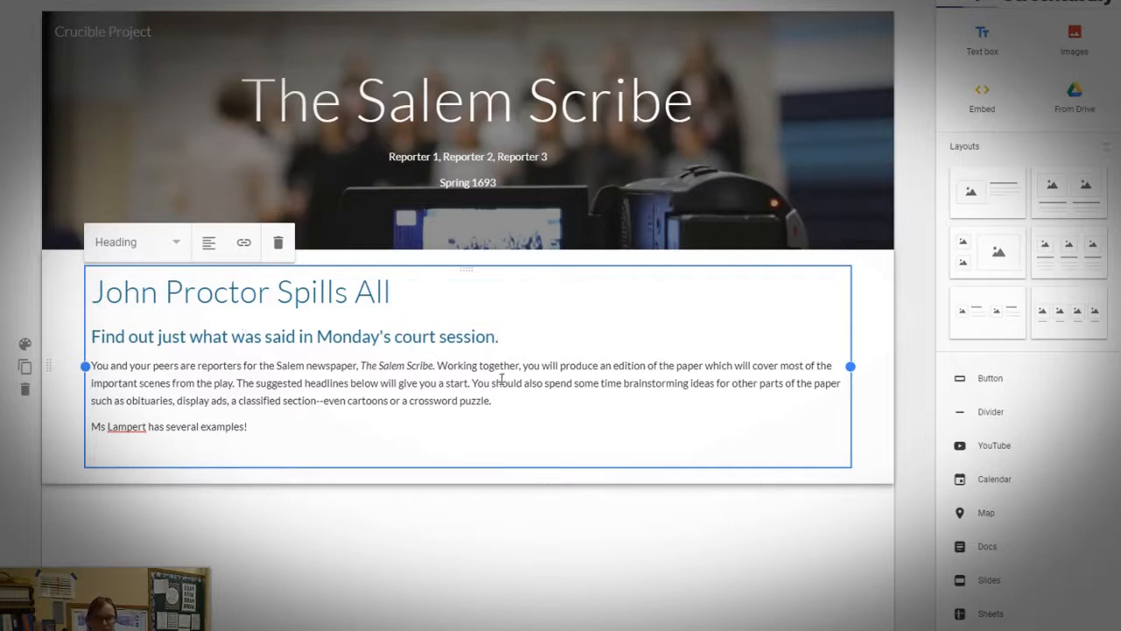
key(Return)
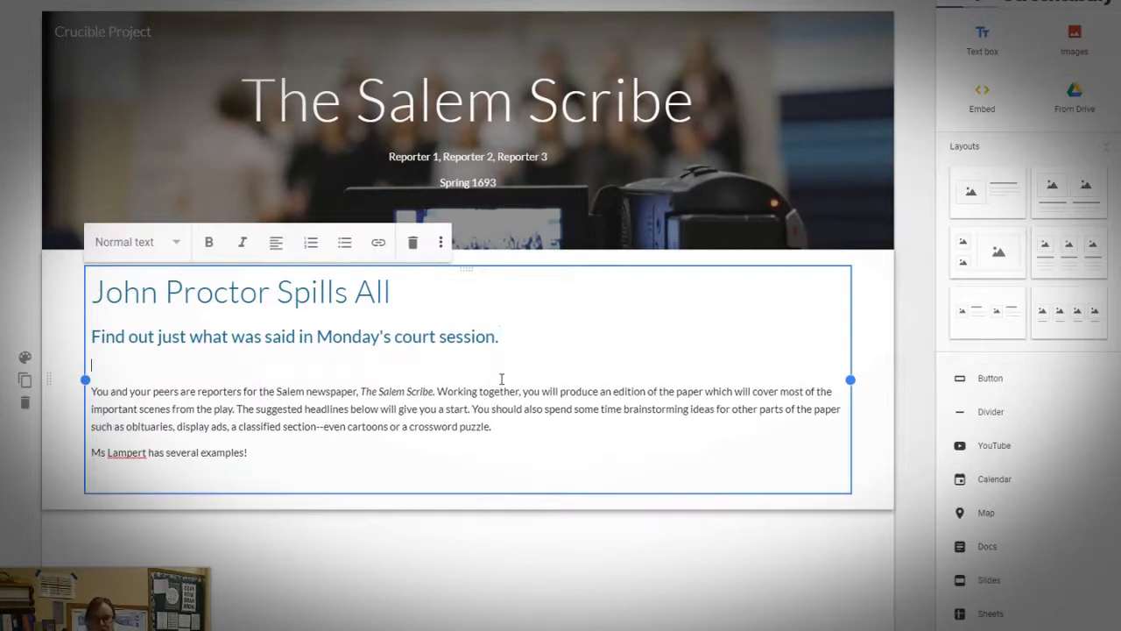
- Set the empty line below the article's heading to Normal text and enter the reporter's name as the byline
click(176, 242)
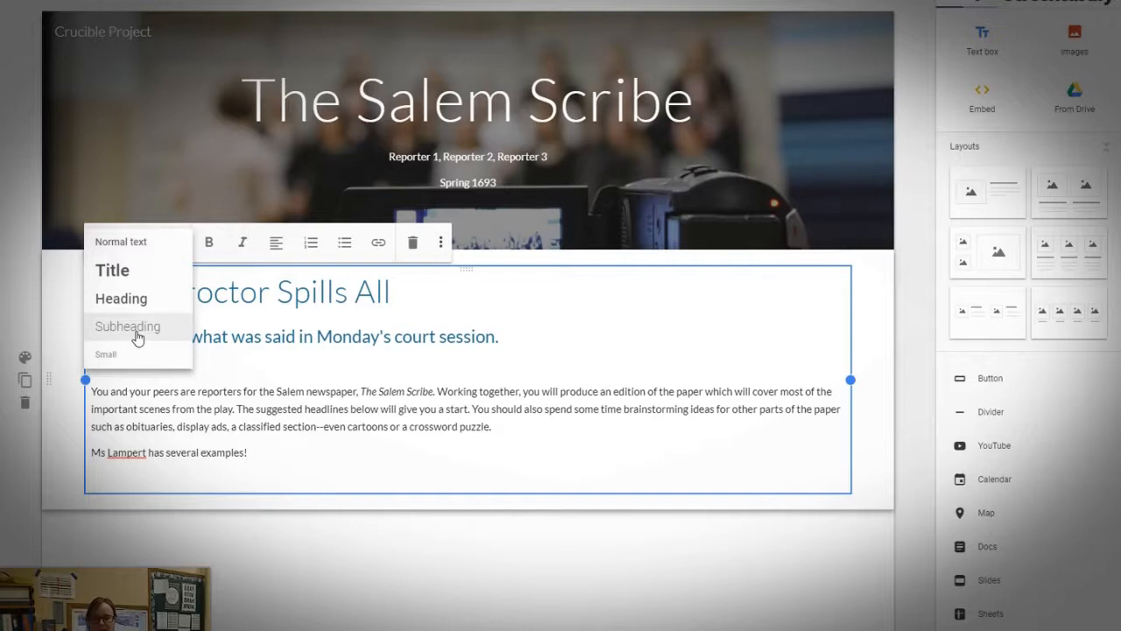
click(120, 241)
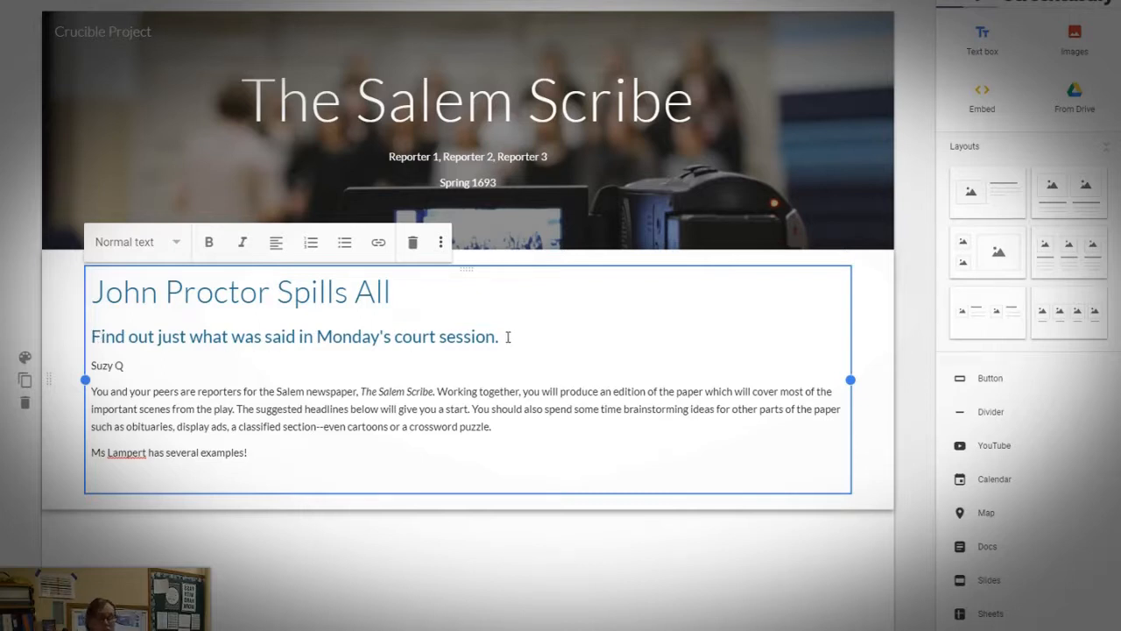
click(133, 367)
drag(141, 367, 92, 366)
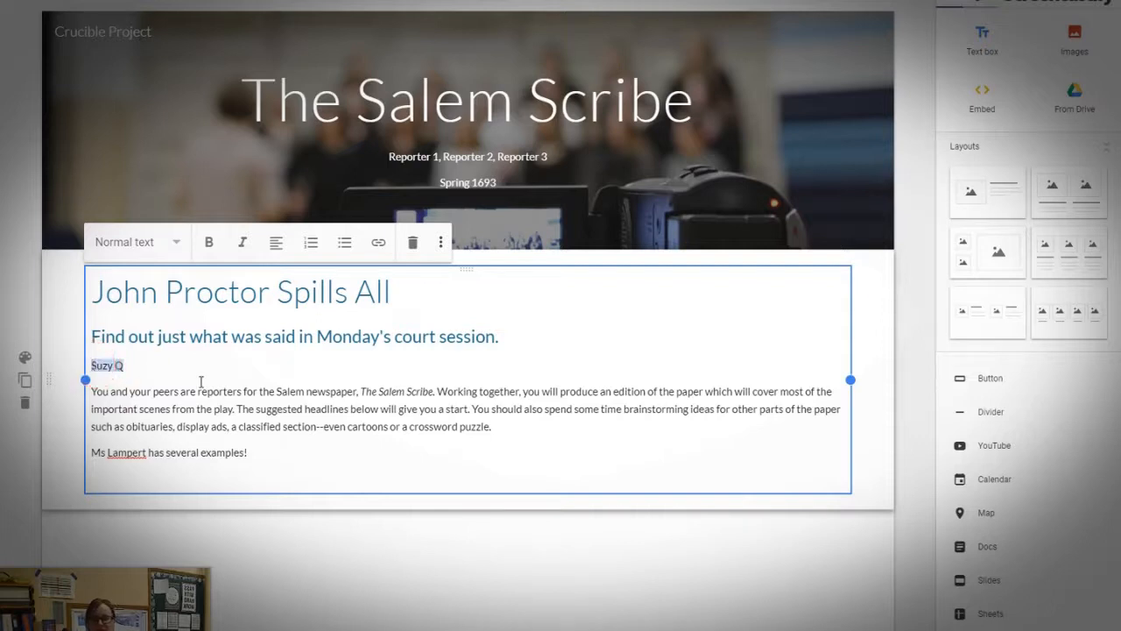
click(160, 368)
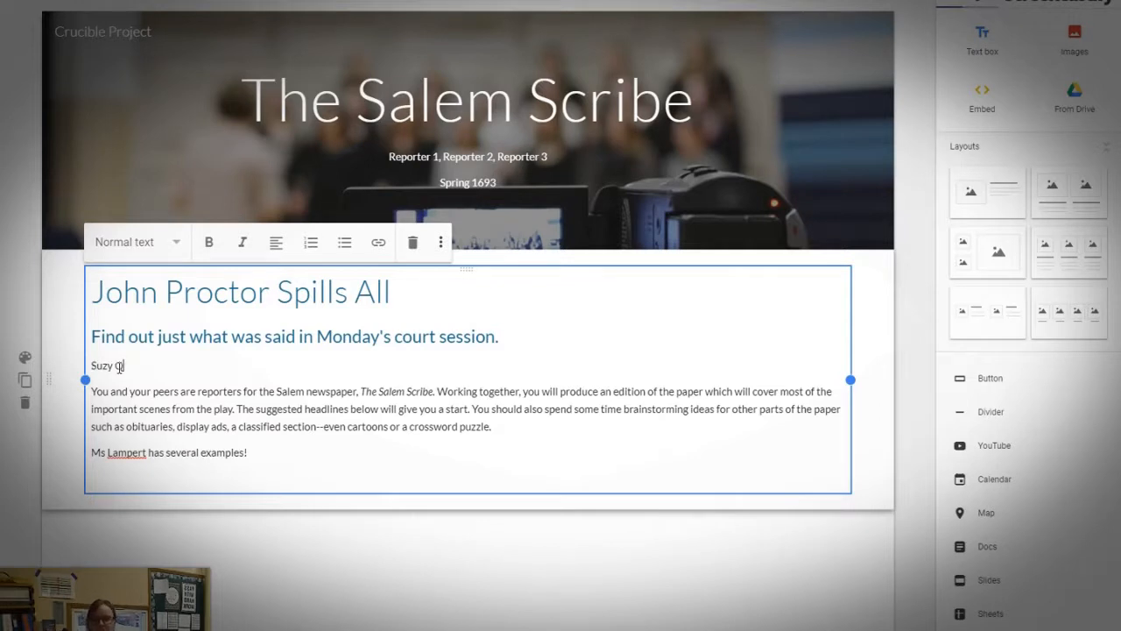
click(279, 459)
click(911, 442)
mouse_move(677, 248)
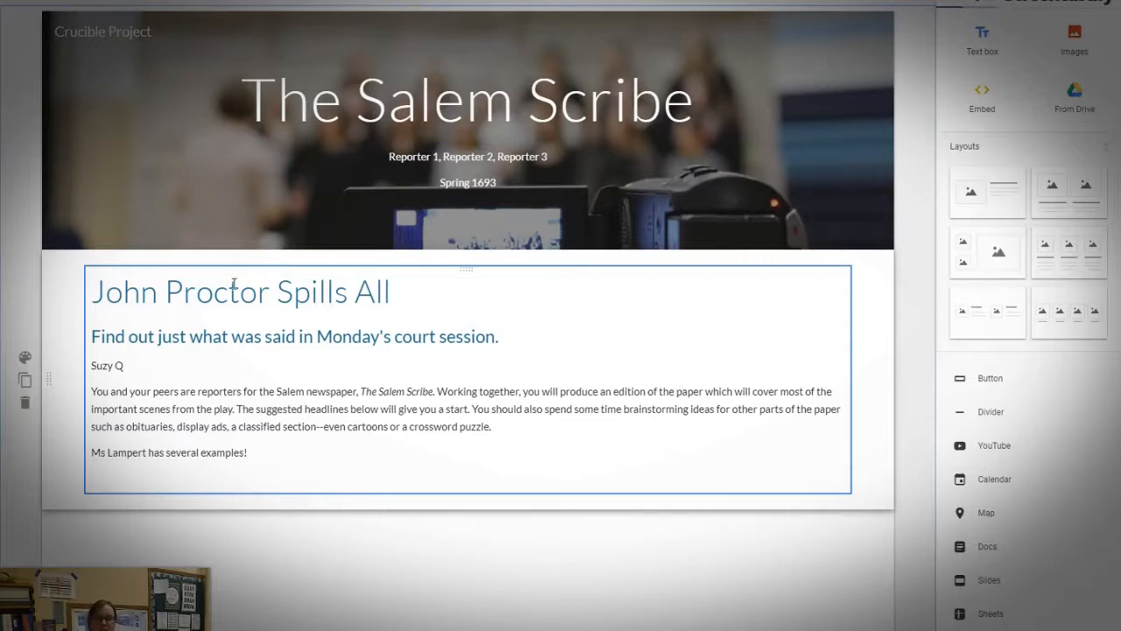
- Narrow the John Proctor article's text box from its right edge to about two thirds of its width
click(431, 369)
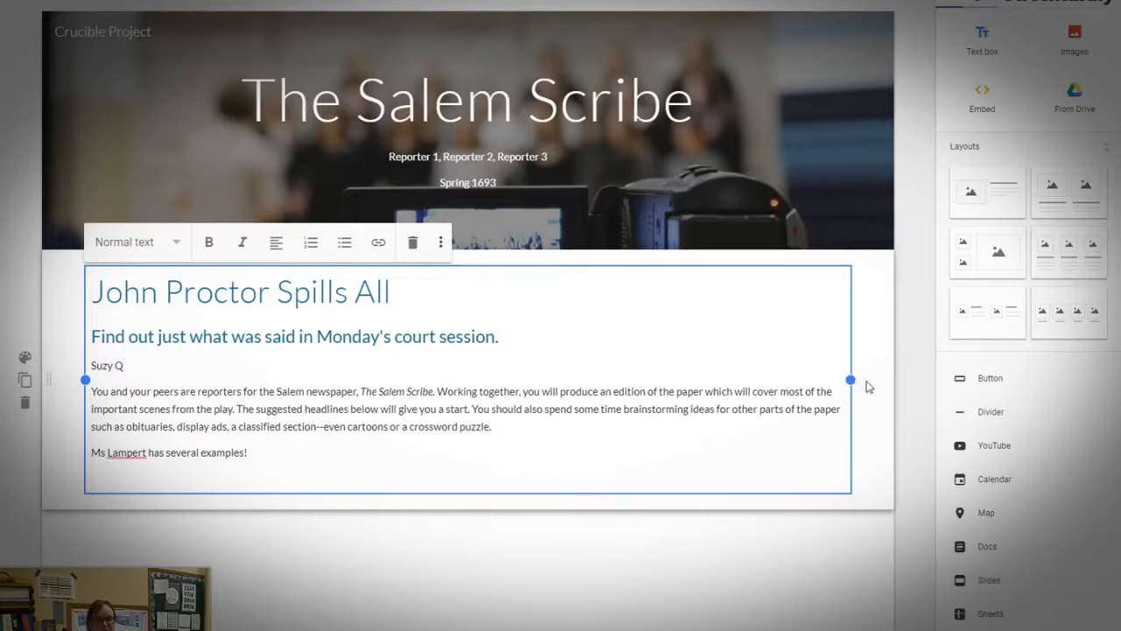
mouse_move(851, 380)
mouse_down()
mouse_move(676, 382)
mouse_move(849, 379)
mouse_up()
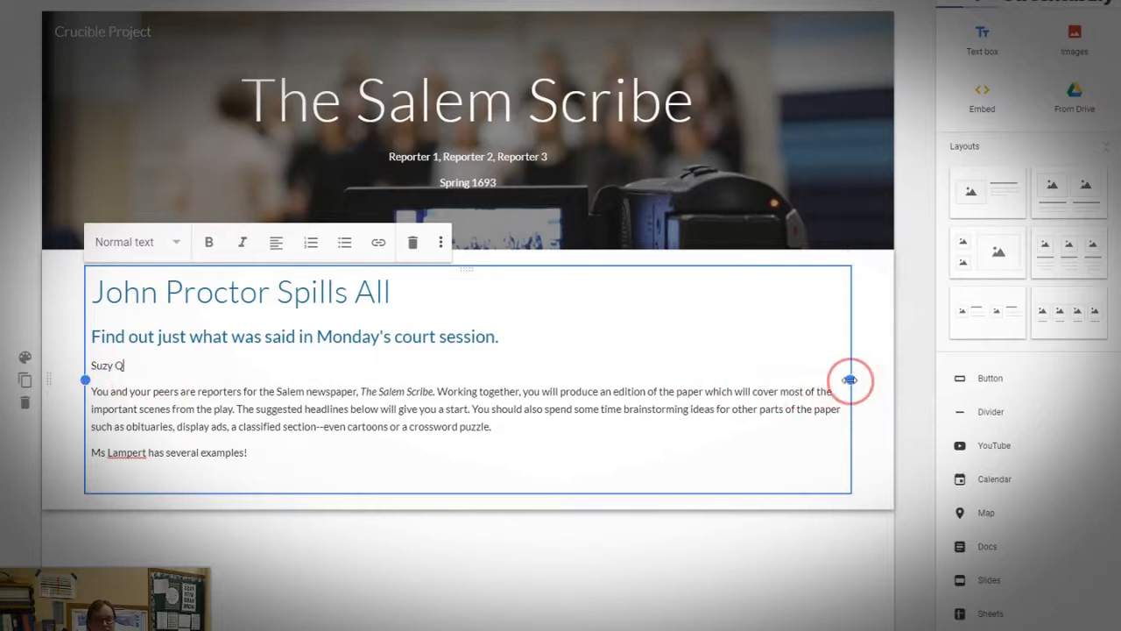
drag(851, 380, 834, 384)
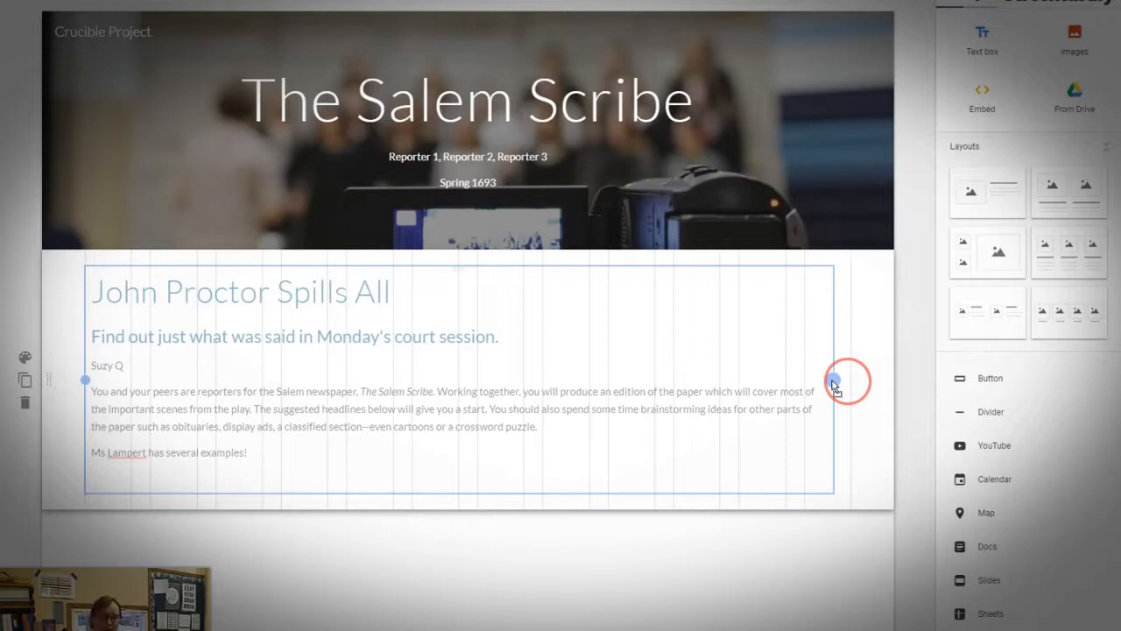
drag(835, 386, 592, 391)
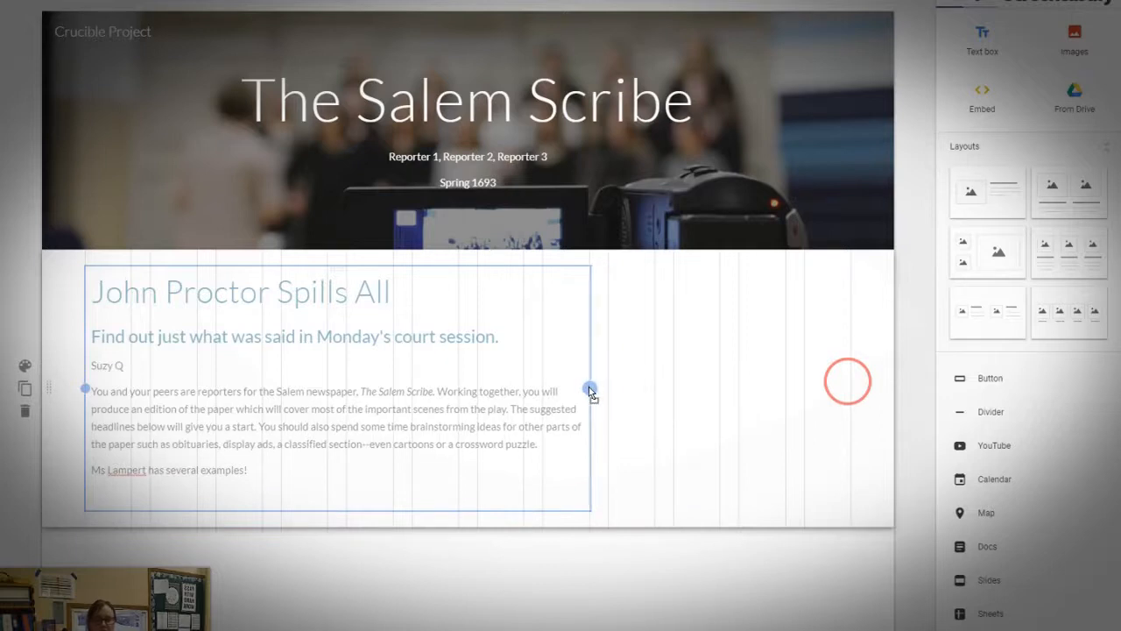
drag(592, 391, 590, 387)
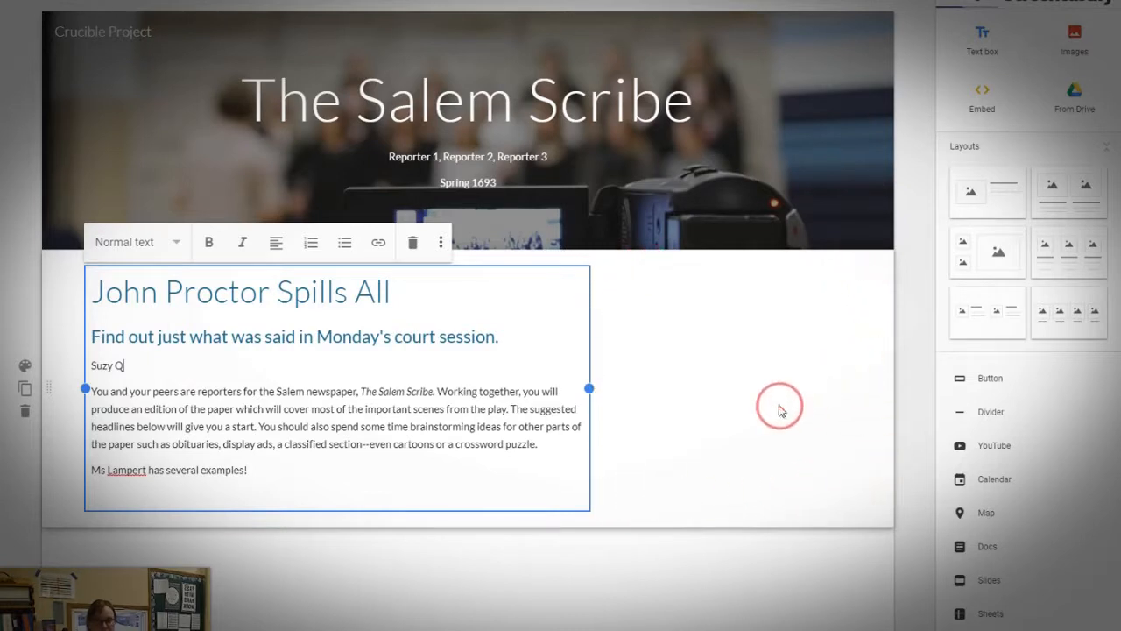
click(750, 405)
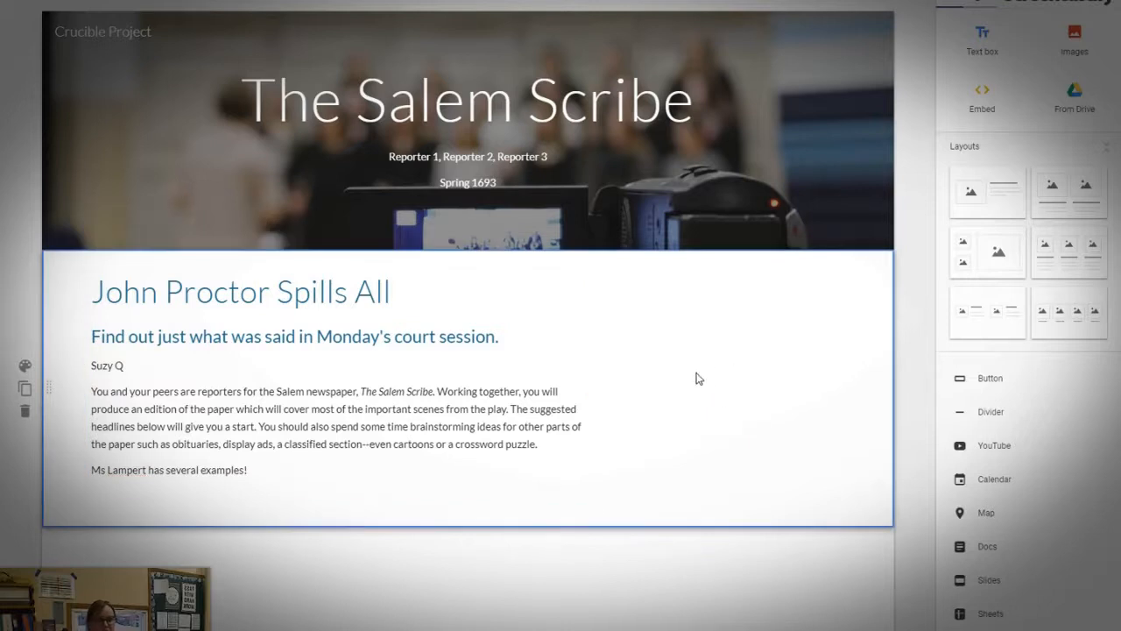
- Browse Drive to the P008-009 English folder in Section 1 of the 2018-2019 YBK folder and show its contents as a list
click(1076, 51)
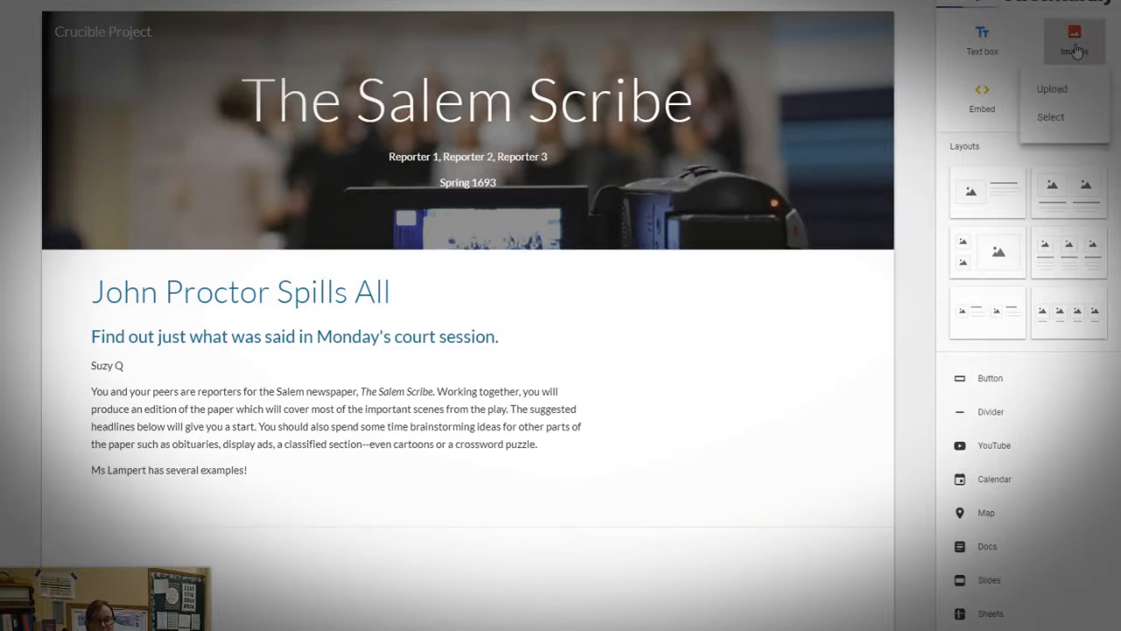
click(1076, 51)
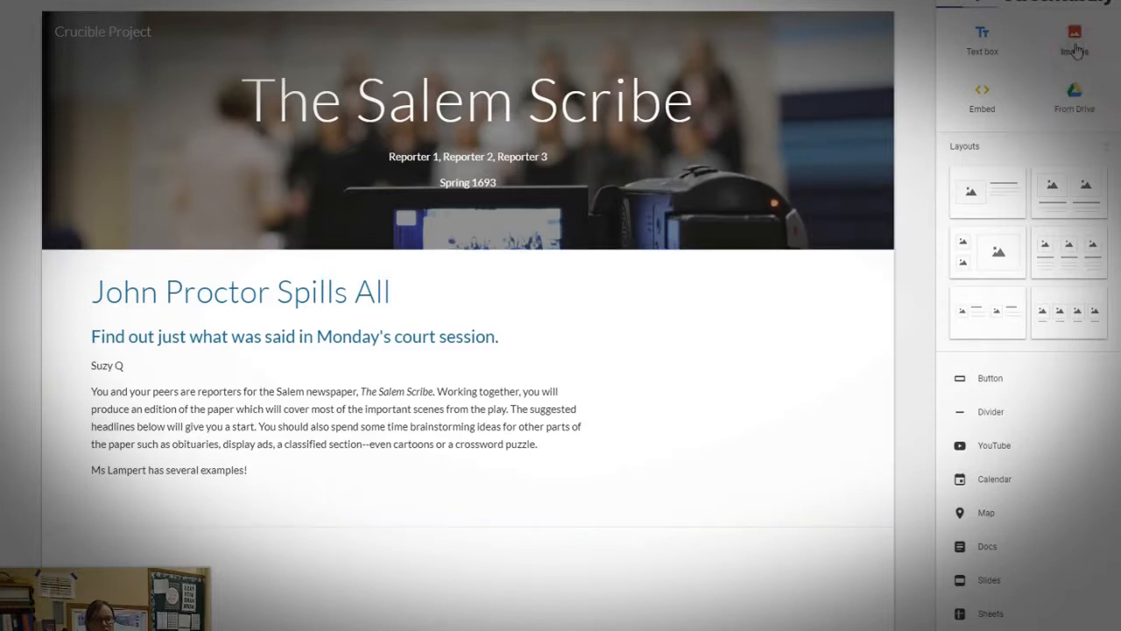
click(1076, 104)
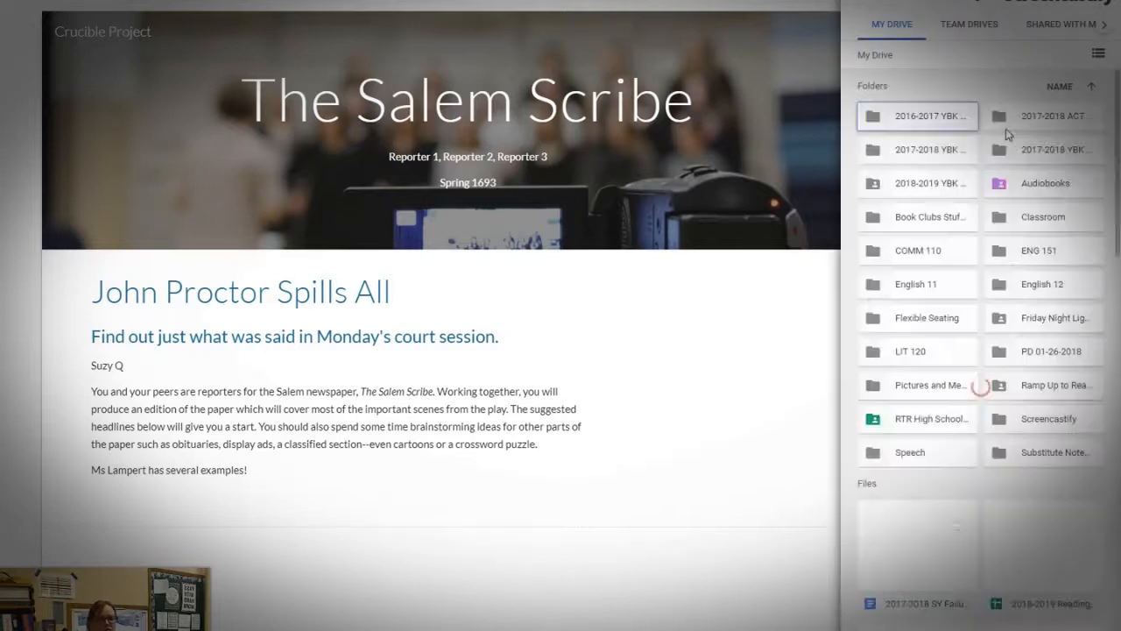
double_click(924, 187)
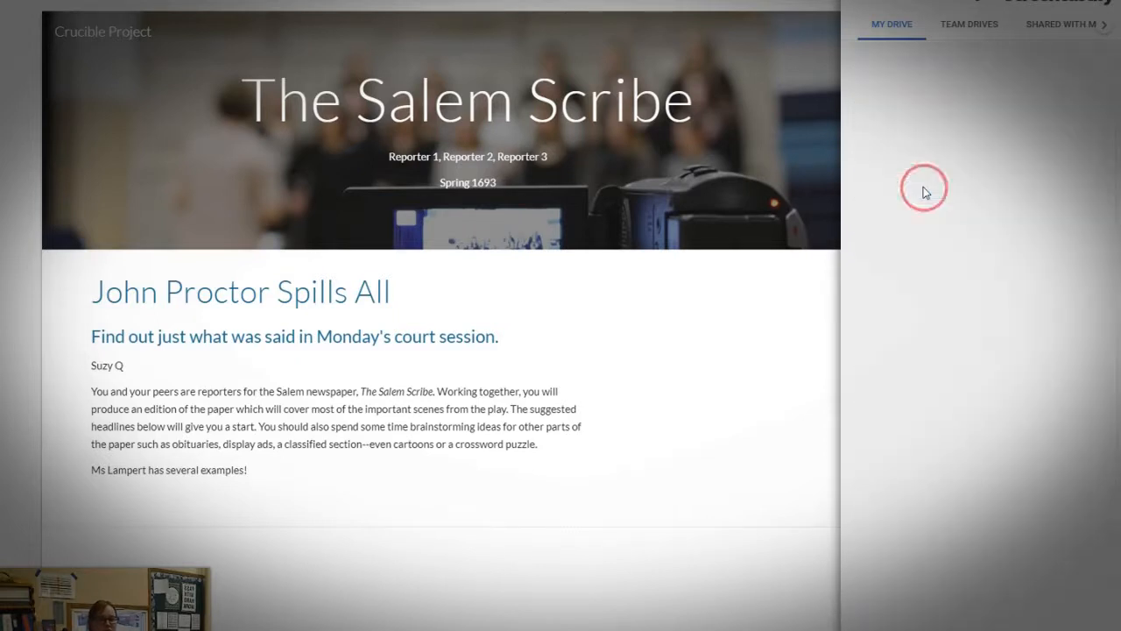
double_click(944, 156)
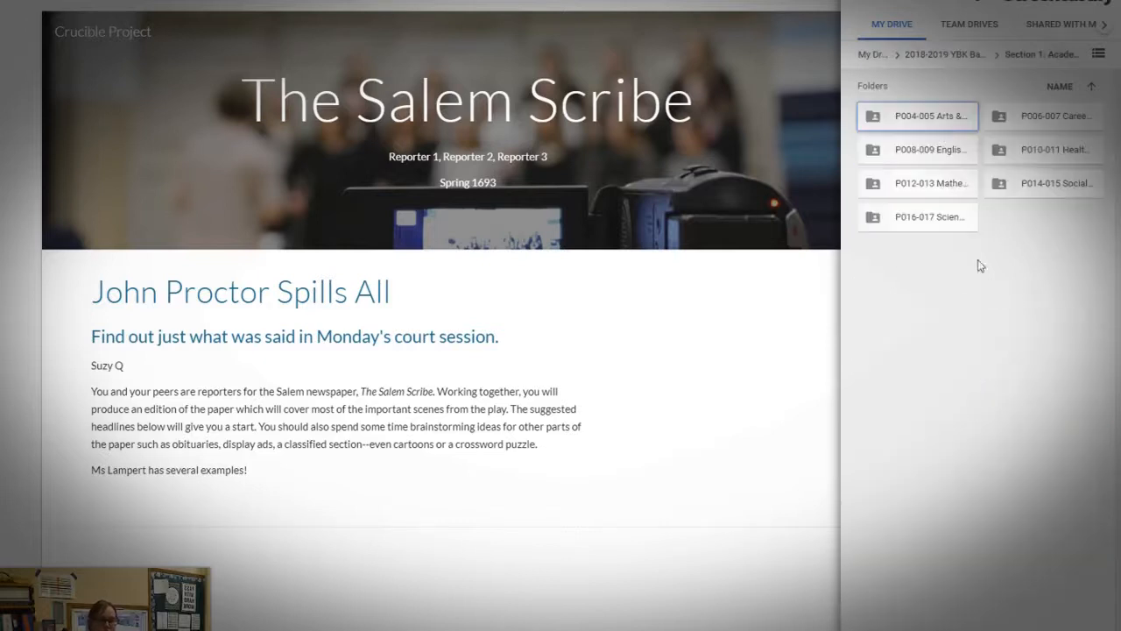
double_click(957, 160)
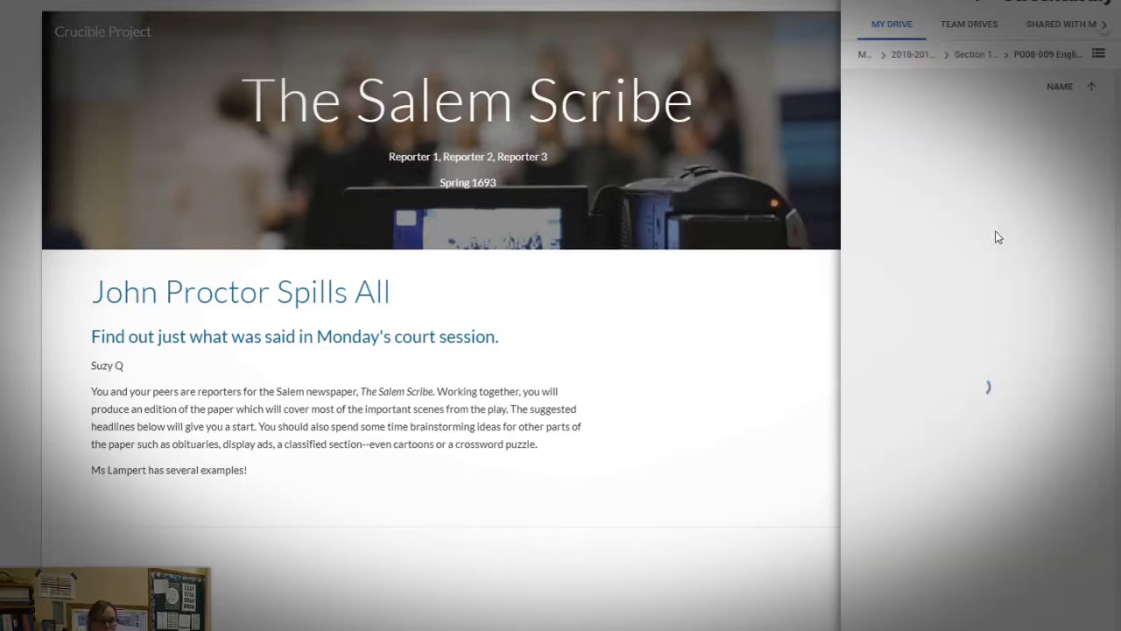
click(1099, 56)
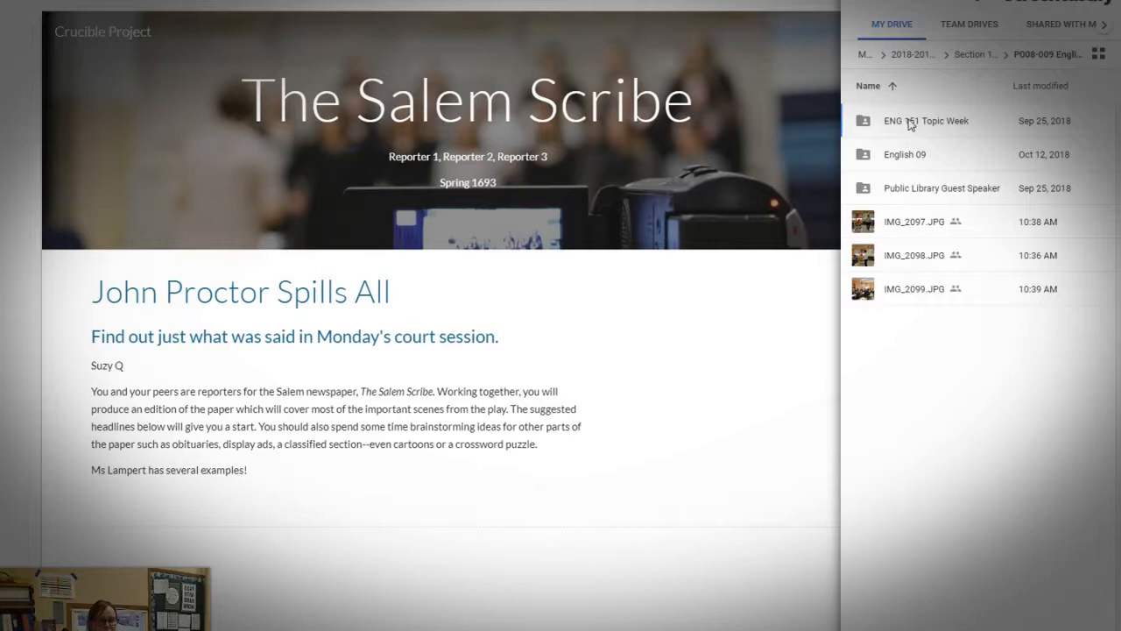
- Insert DSC03624.JPG from the Public Library Guest Speaker folder and move it into the empty space beside the John Proctor article
double_click(920, 187)
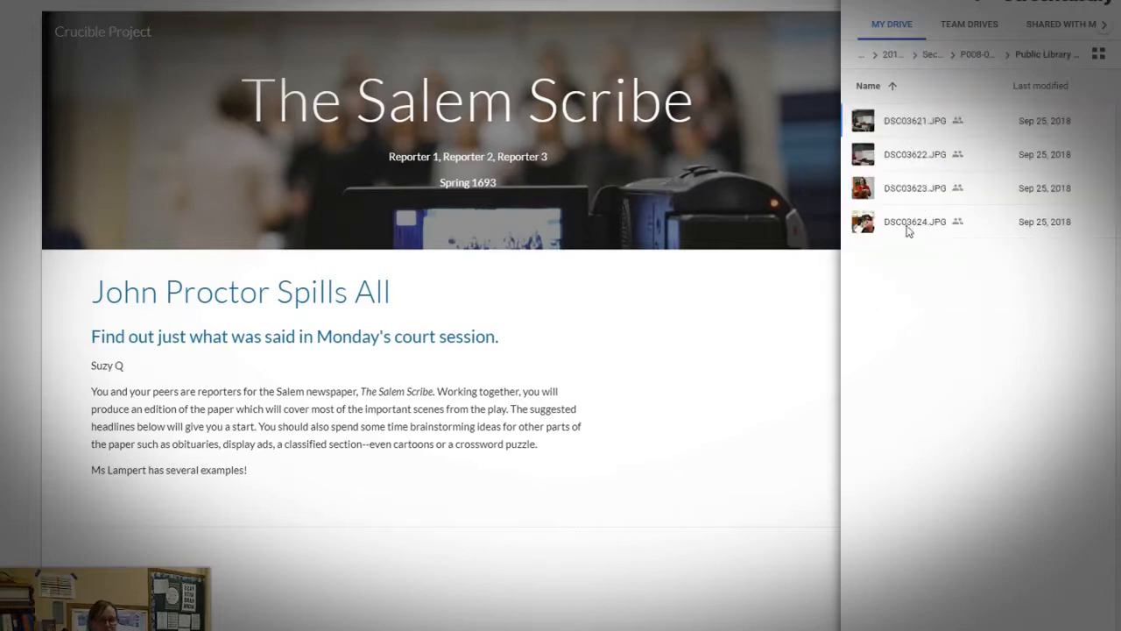
click(909, 230)
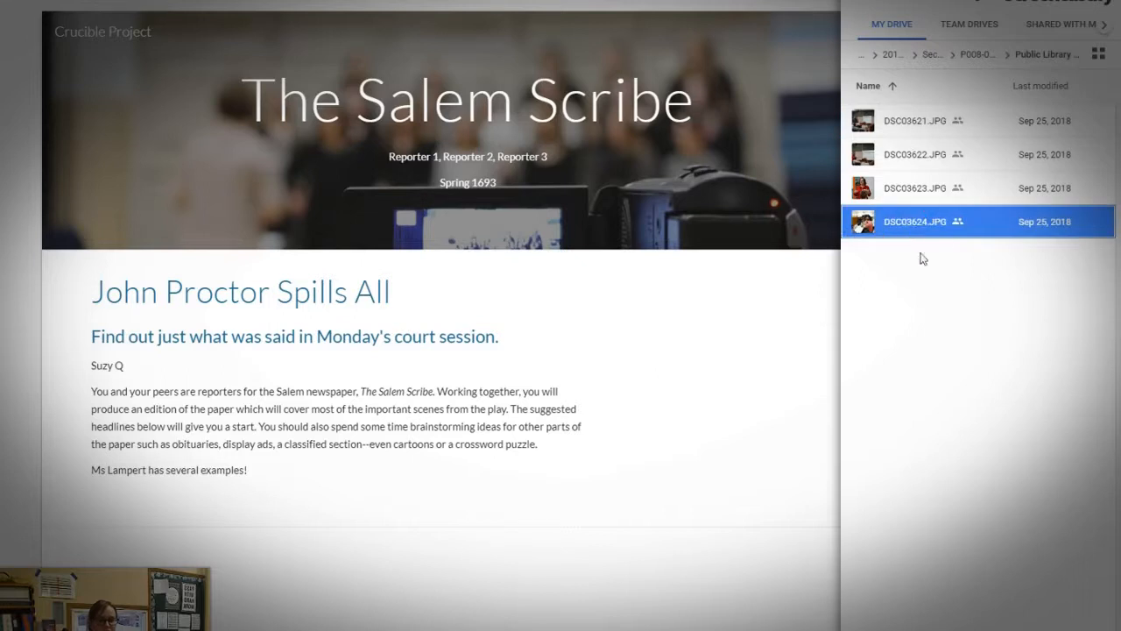
click(1102, 625)
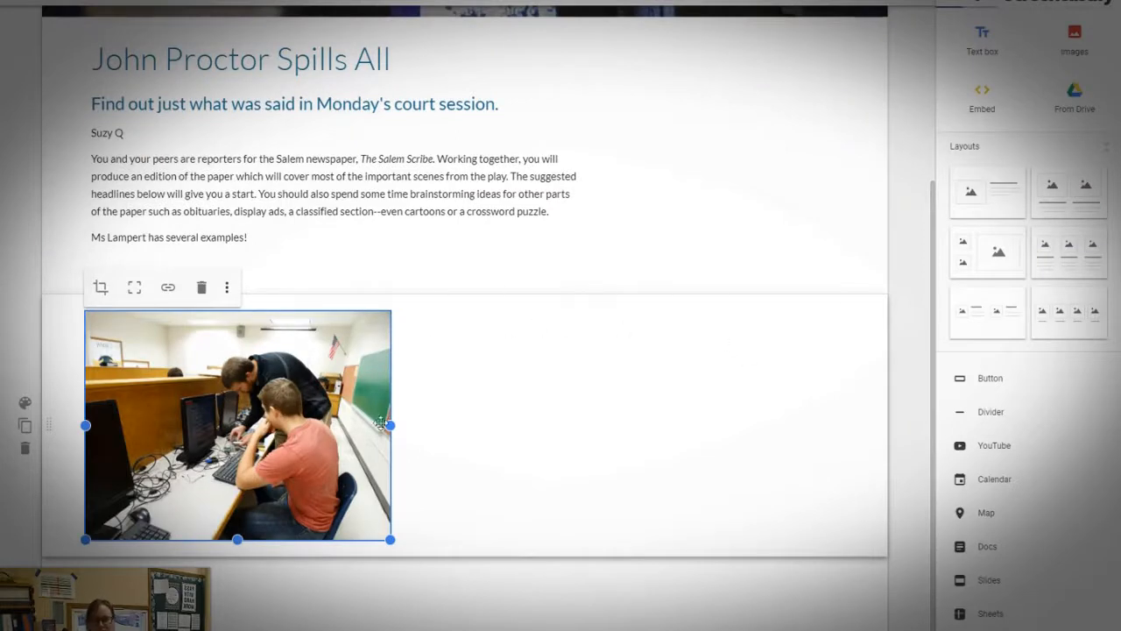
scroll(257, 414, up, 1)
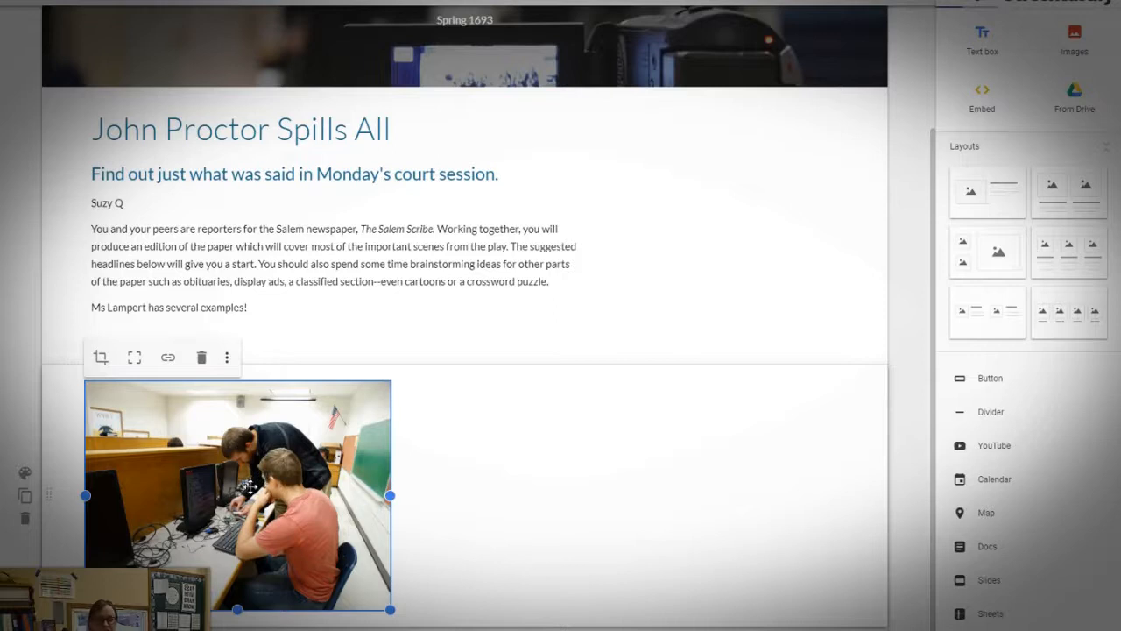
drag(222, 495, 664, 131)
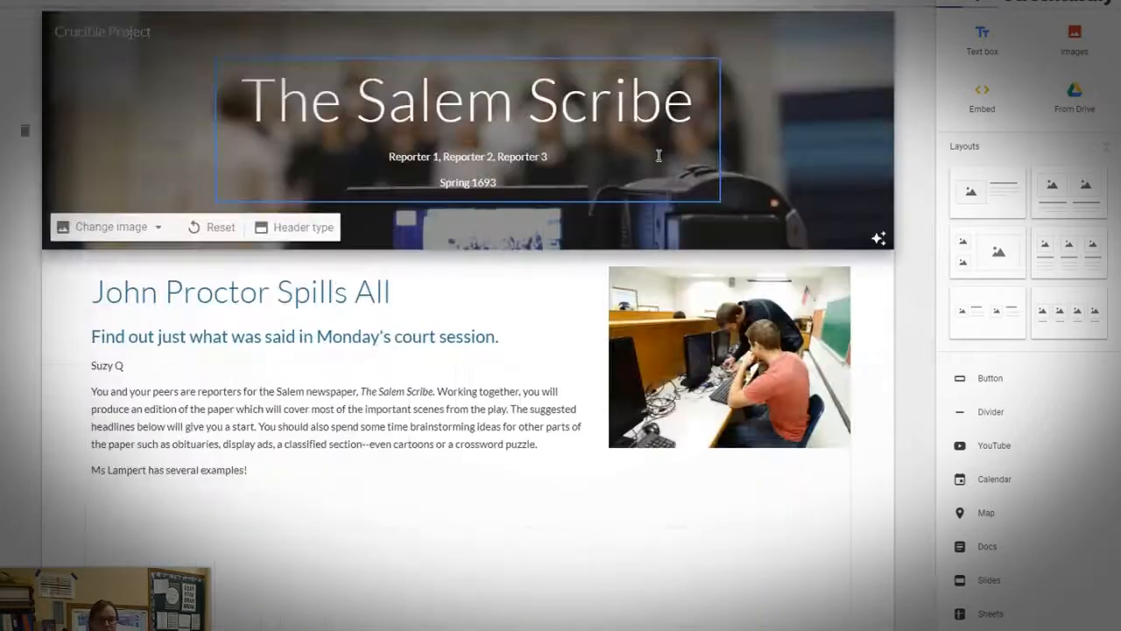
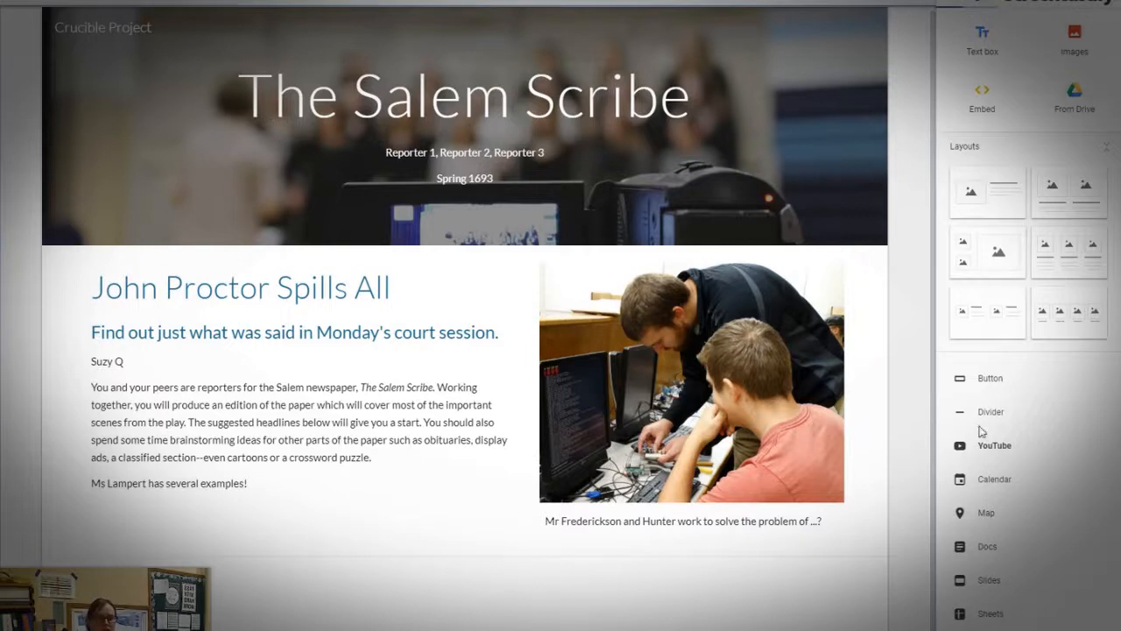
- Start adding a YouTube video to the page, then switch to YouTube and look through the RTR playlist for a suitable video
click(992, 448)
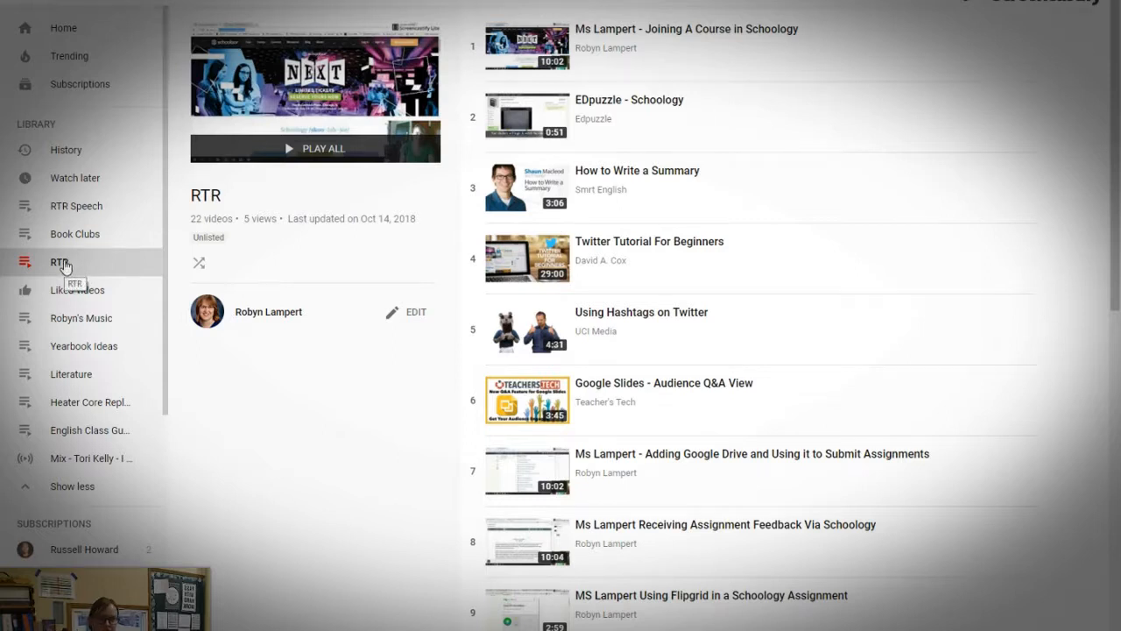
scroll(806, 182, down, 3)
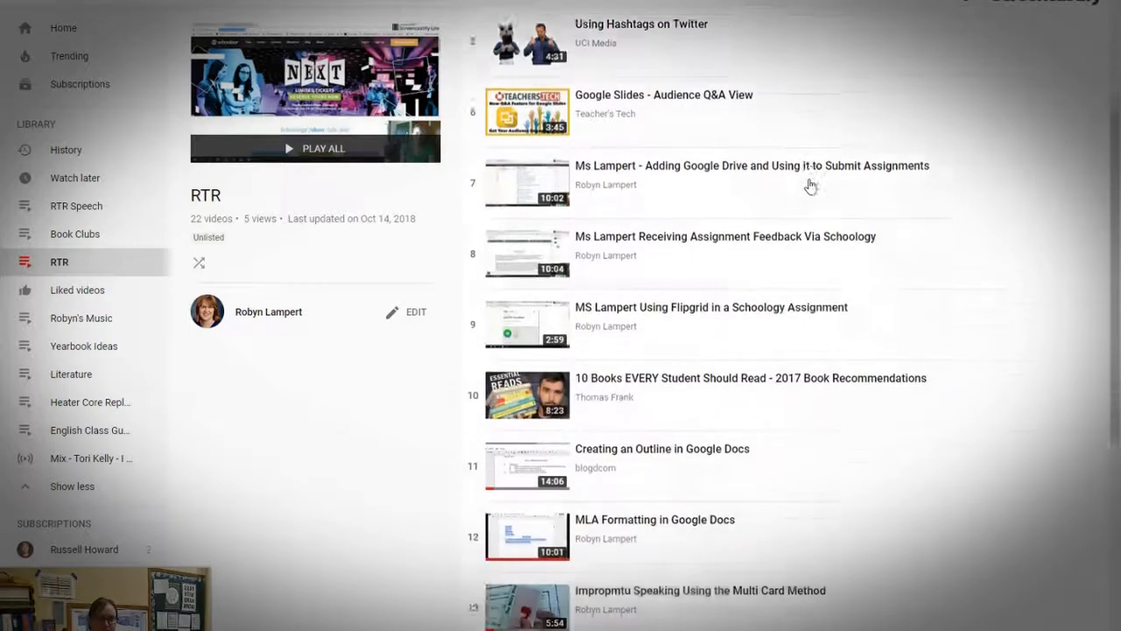
scroll(810, 184, down, 1)
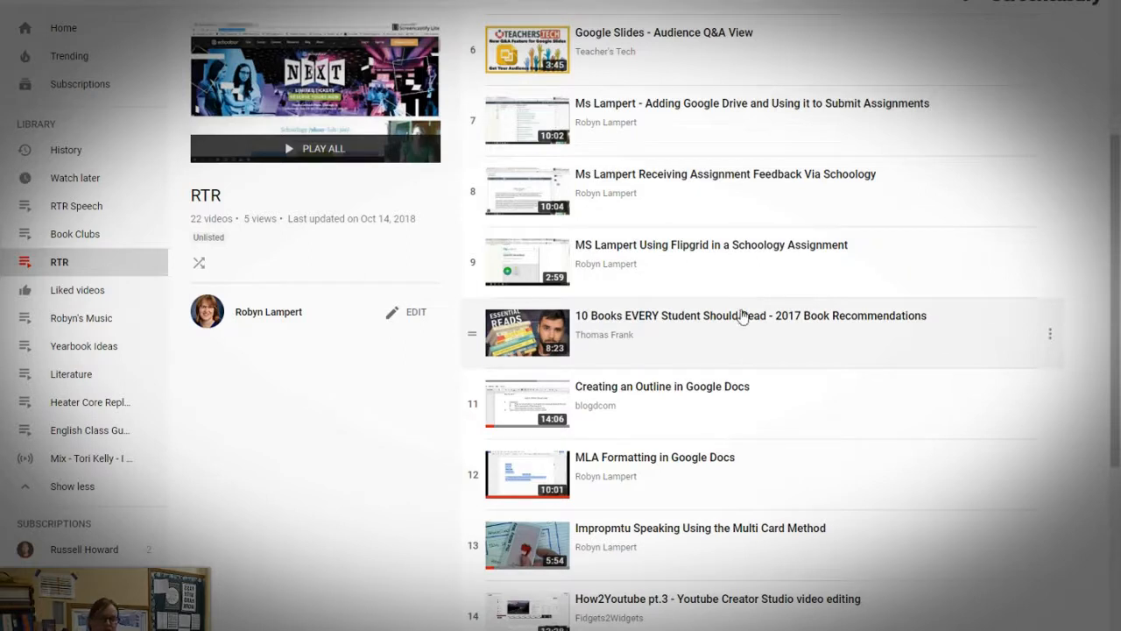
scroll(743, 426, down, 5)
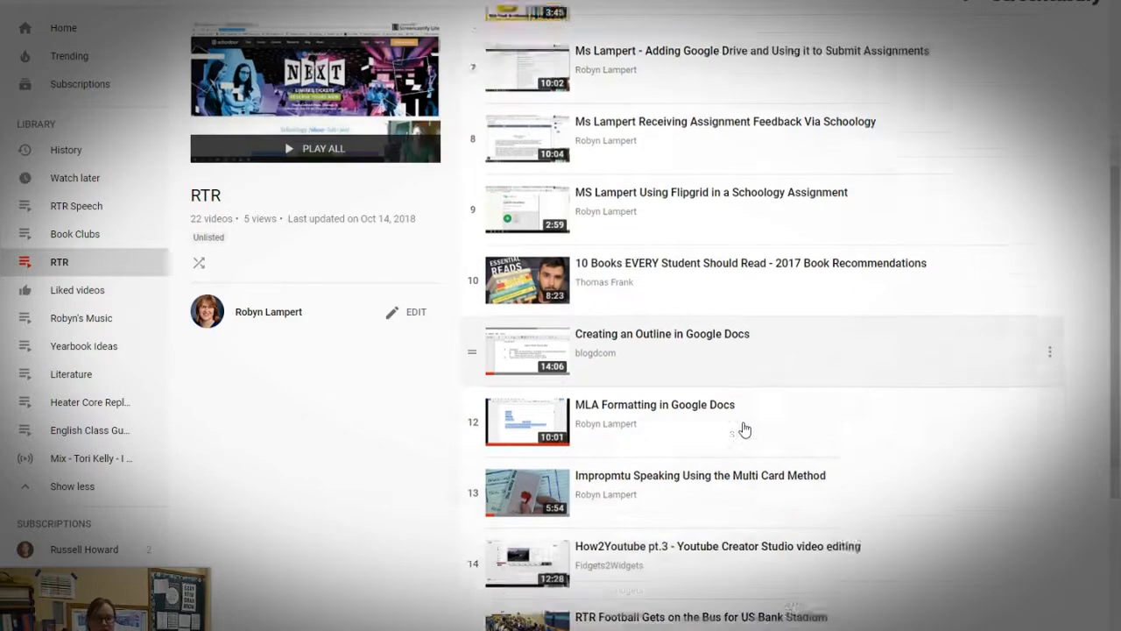
scroll(739, 441, down, 4)
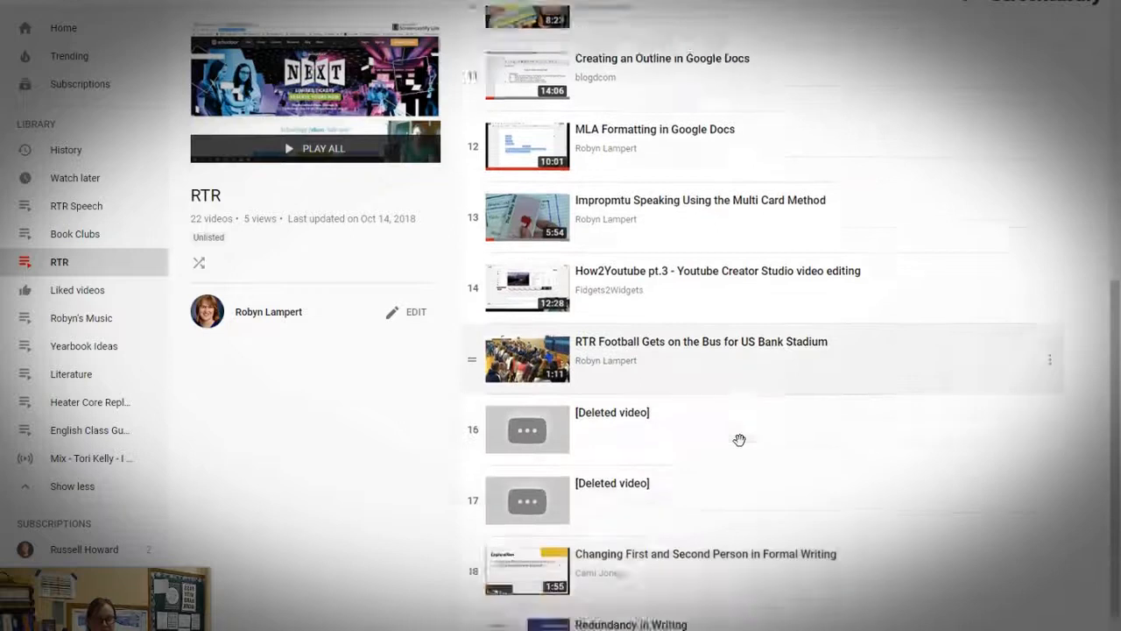
scroll(741, 445, up, 3)
scroll(740, 446, up, 8)
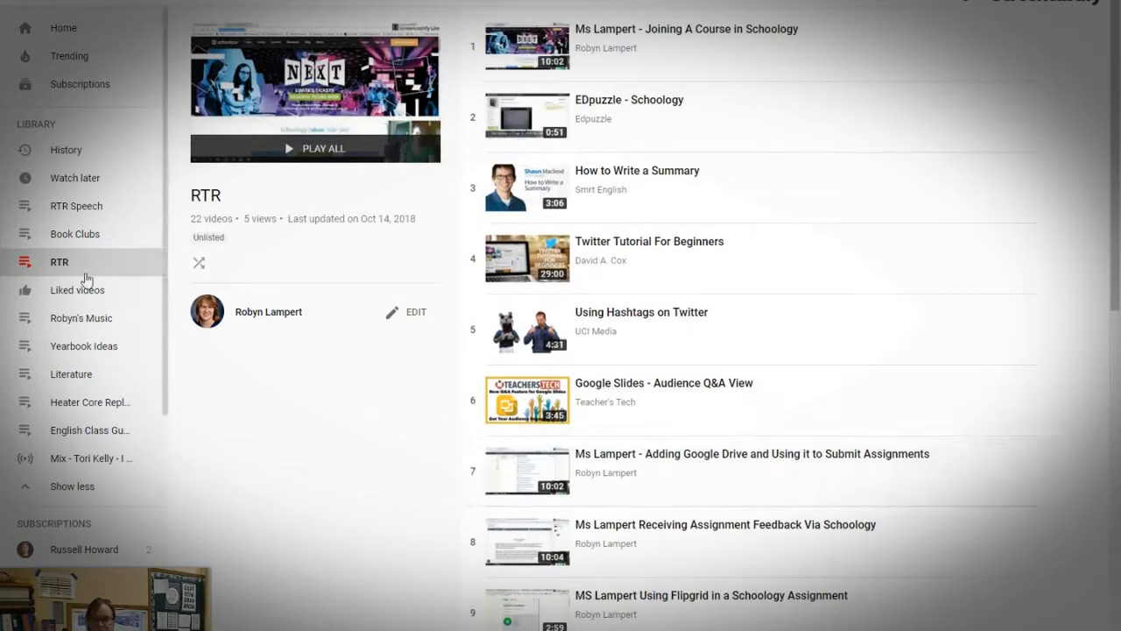
scroll(99, 394, down, 2)
scroll(99, 394, up, 2)
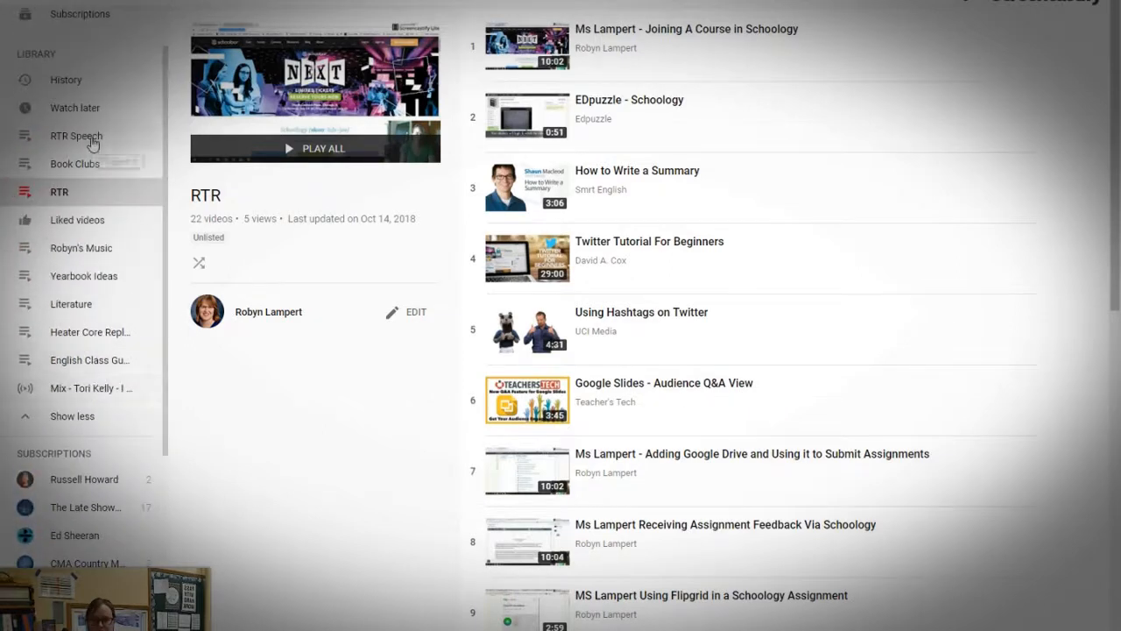
- Open the Oct 6 Tyler Body Shop video from the English Class Guest Speakers playlist, pause it and copy its share link
click(104, 367)
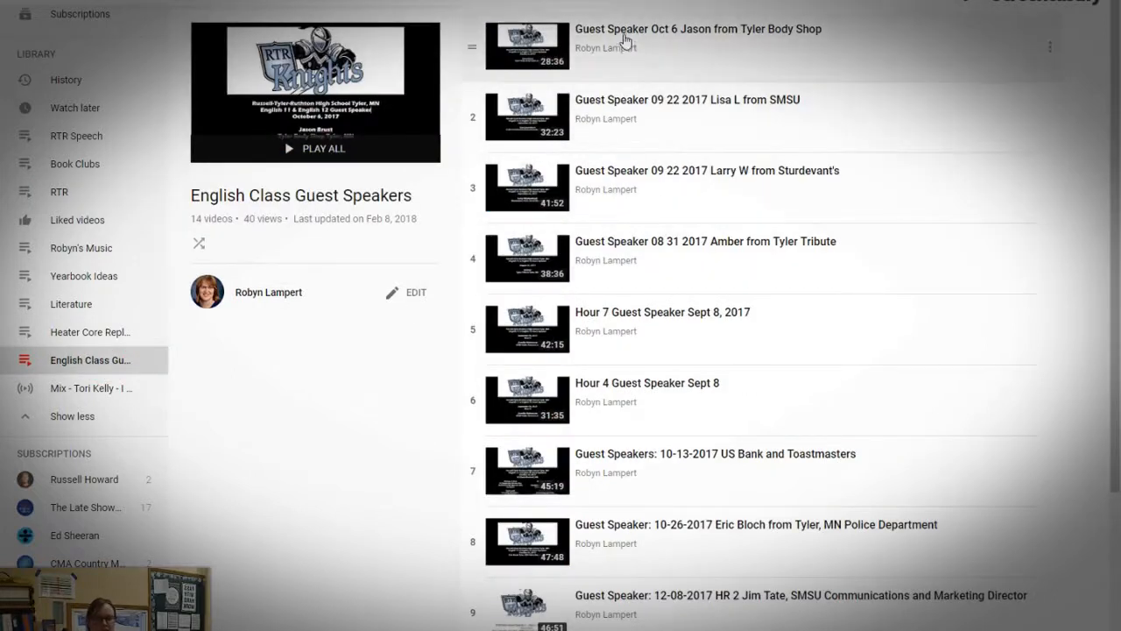
click(643, 33)
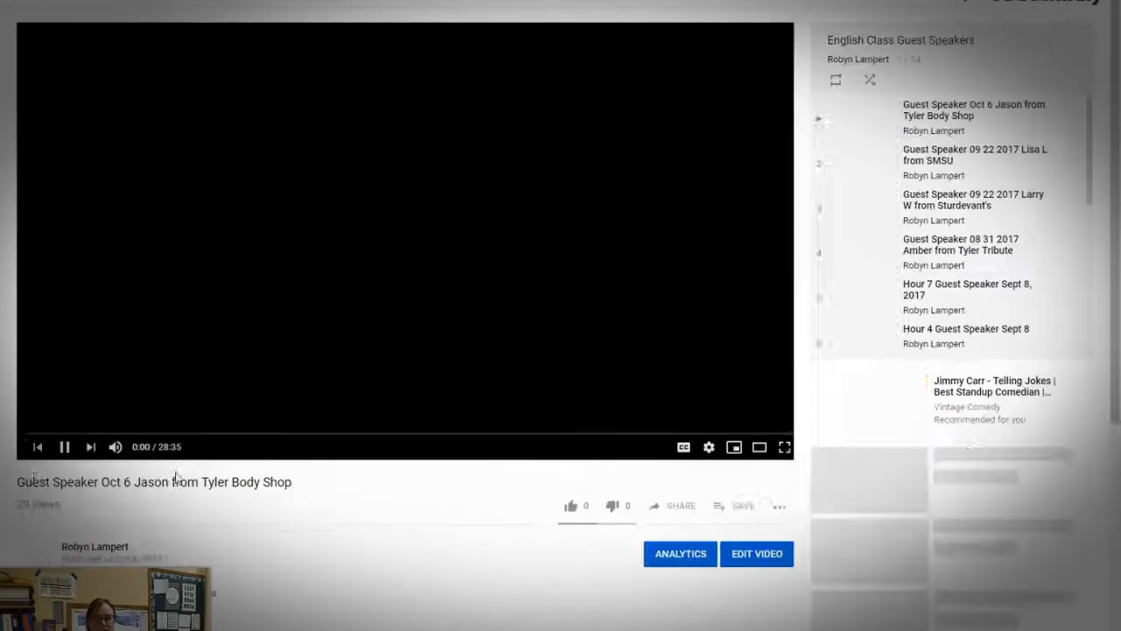
click(65, 447)
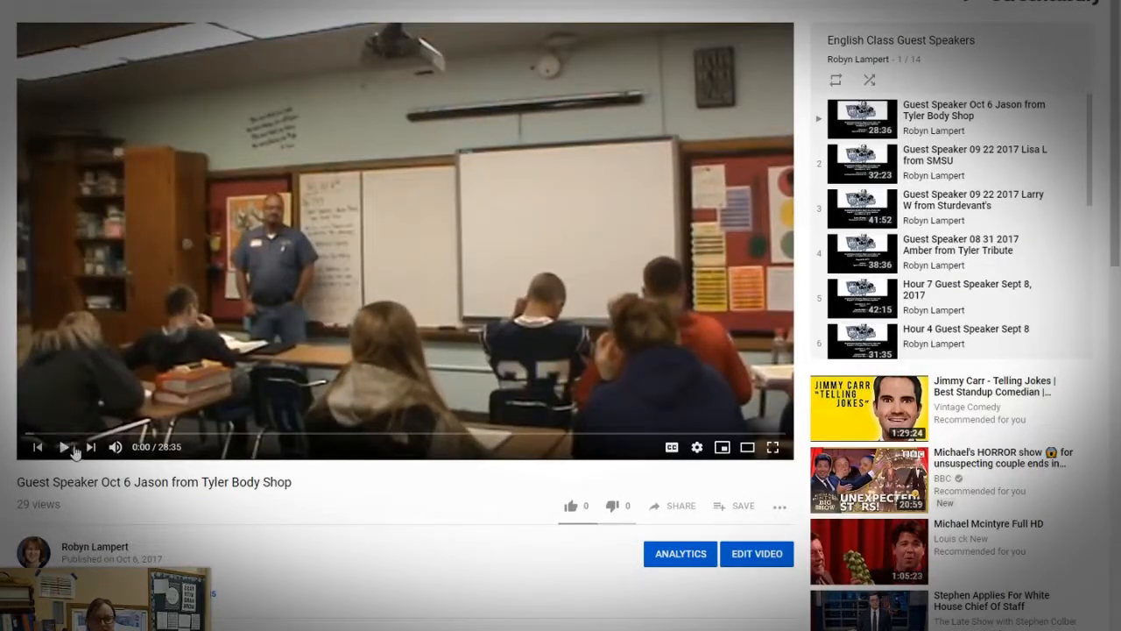
click(686, 508)
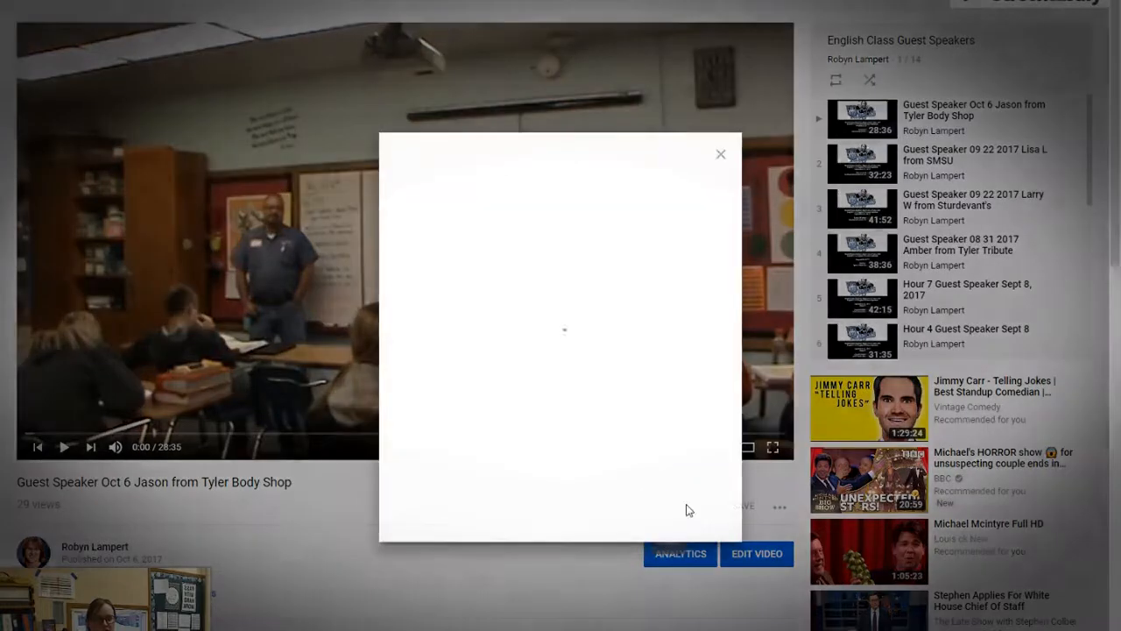
click(623, 368)
key(ctrl+c)
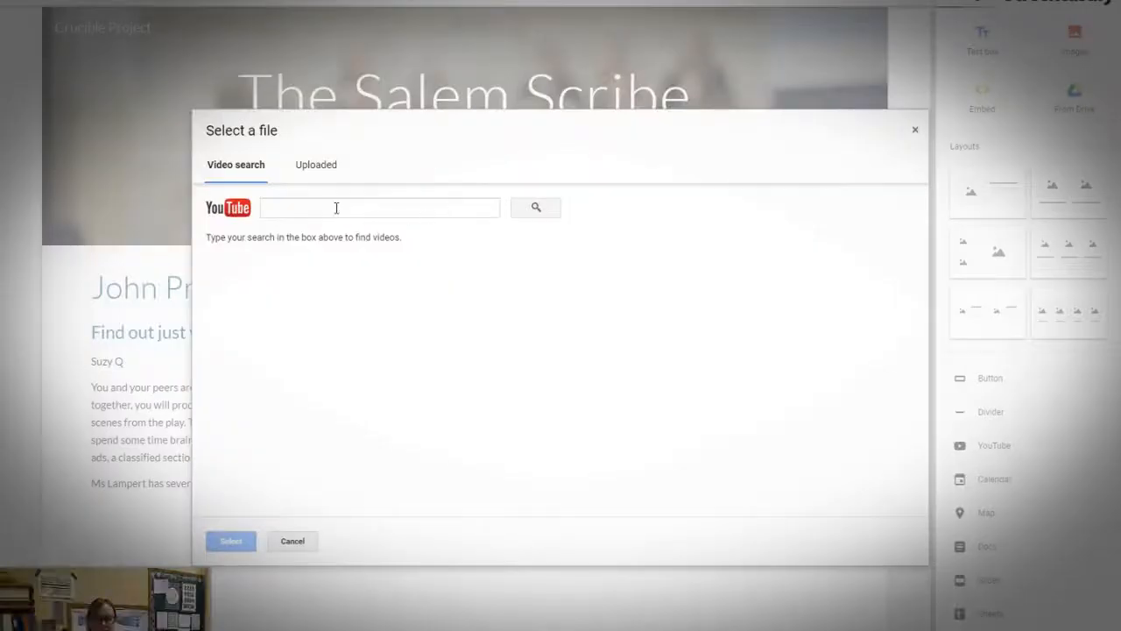
- Return to the site's YouTube video search, look up the copied link and insert the Oct 6 Tyler Body Shop video
click(336, 208)
key(ctrl+v)
click(537, 208)
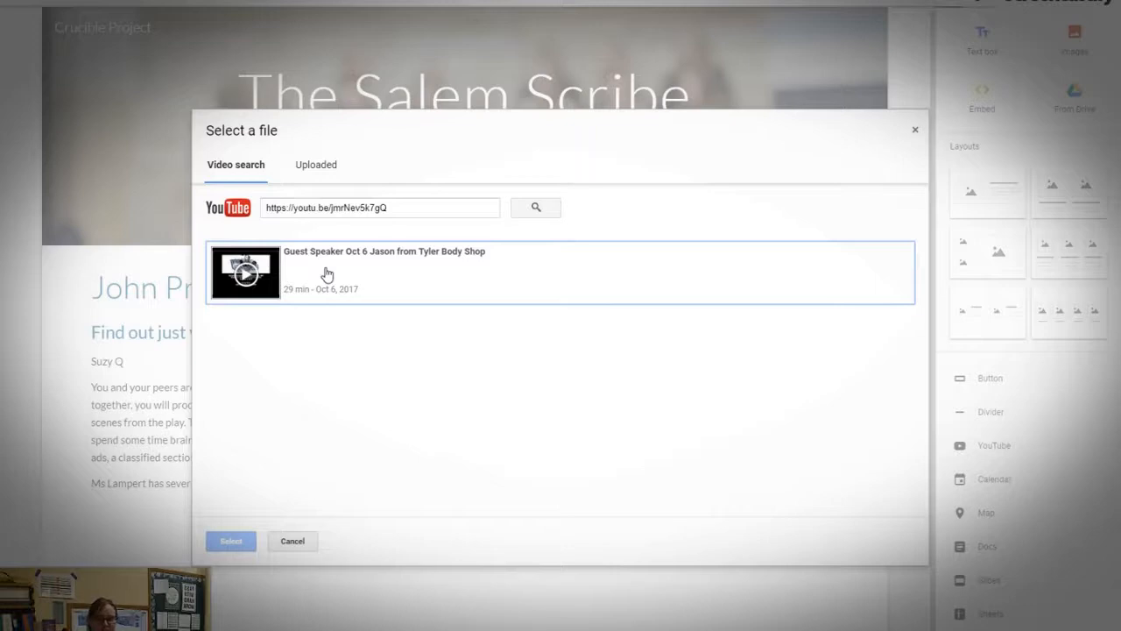
click(326, 279)
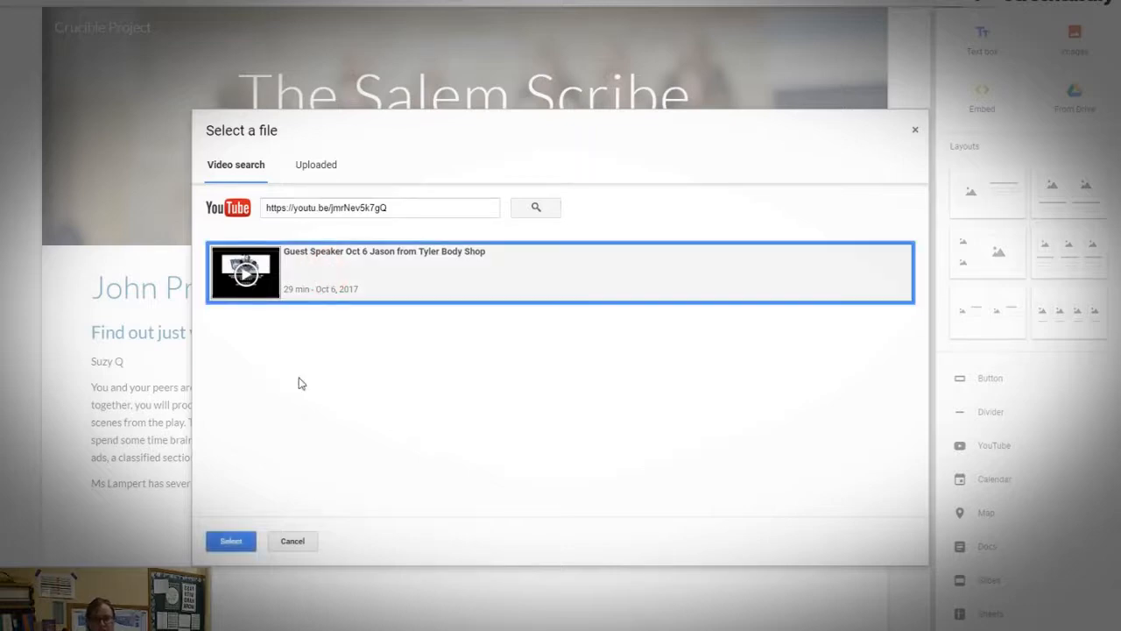
click(231, 541)
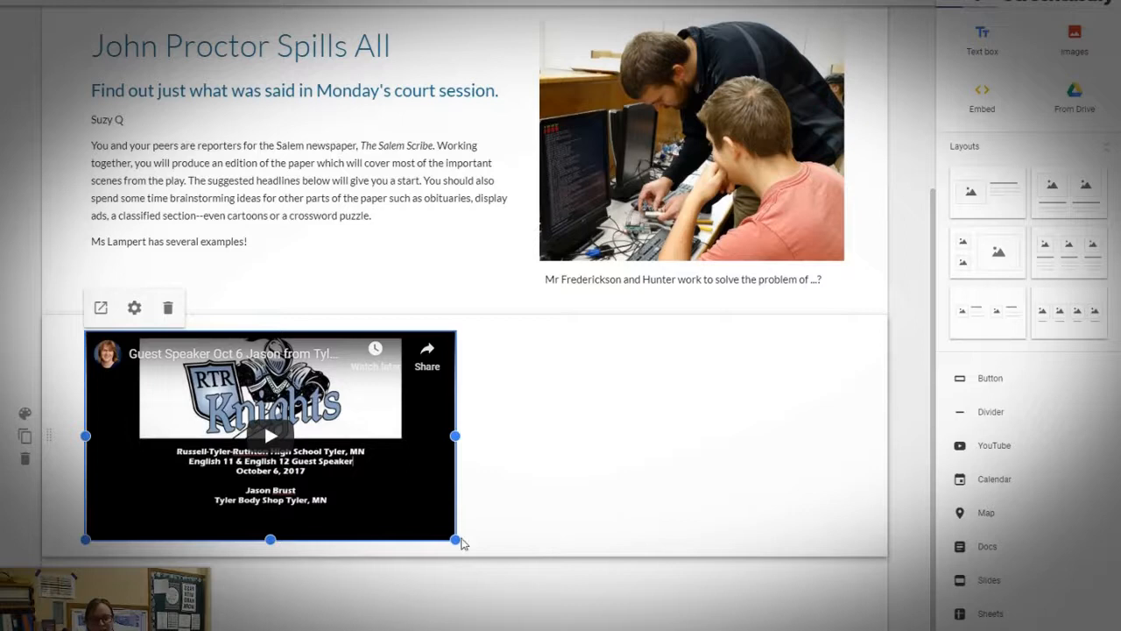
- Enlarge the inserted video to the full content width and increase its height until the whole title frame fits
drag(459, 541, 845, 630)
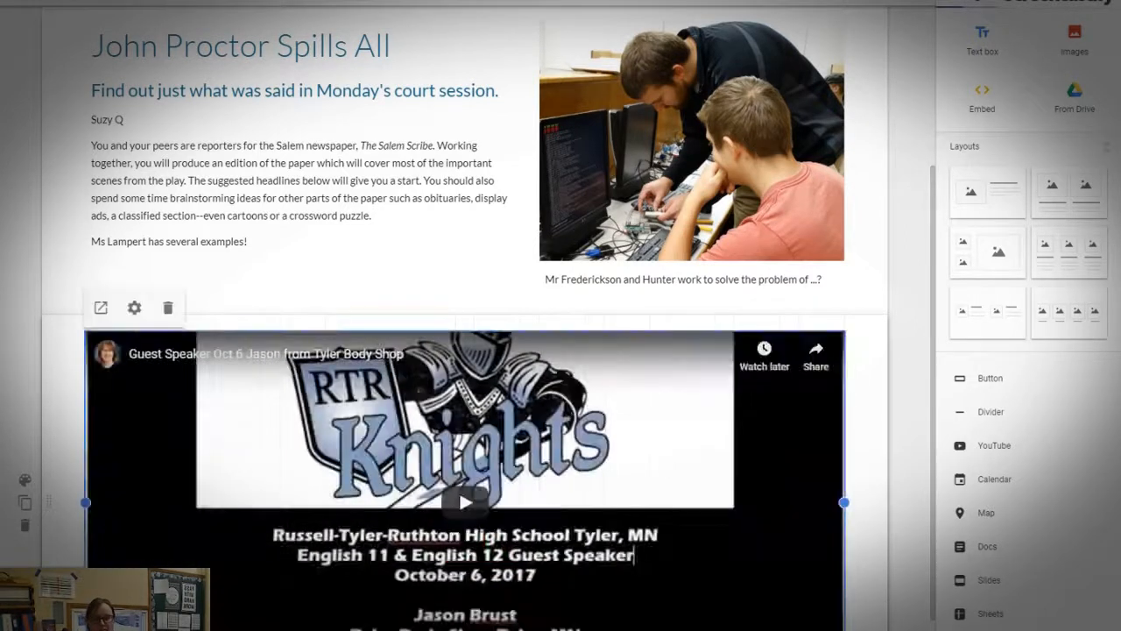
click(564, 488)
scroll(564, 488, up, 2)
scroll(564, 488, down, 4)
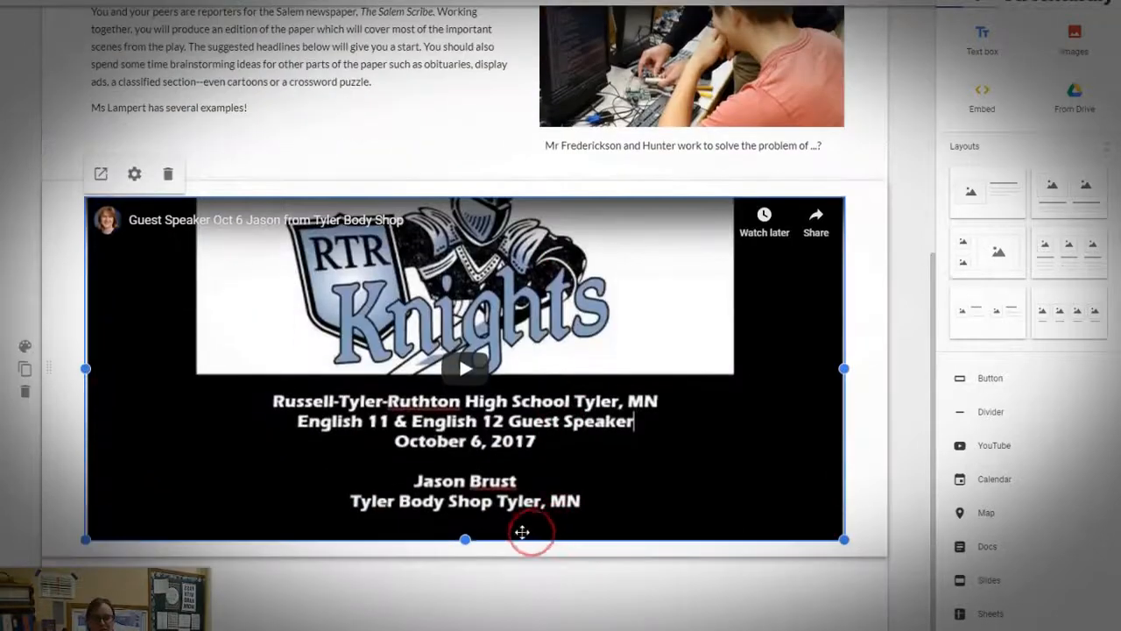
drag(467, 541, 469, 630)
drag(468, 544, 470, 545)
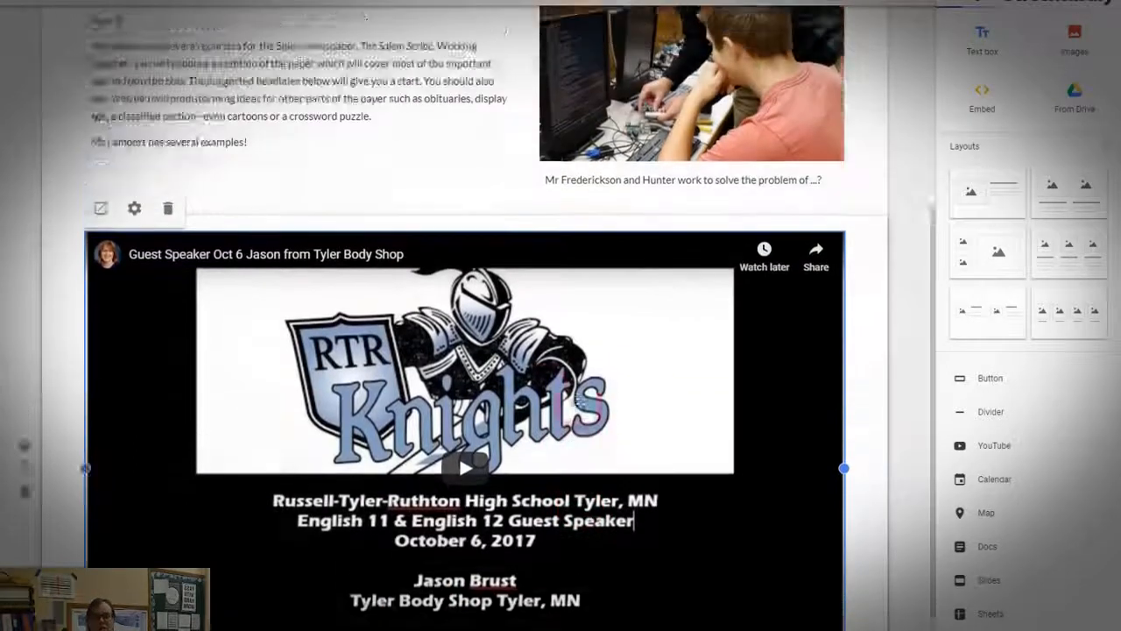
- Review how the enlarged video fits on the page beneath the John Proctor article and its captioned photo
scroll(543, 409, up, 1)
scroll(499, 453, up, 2)
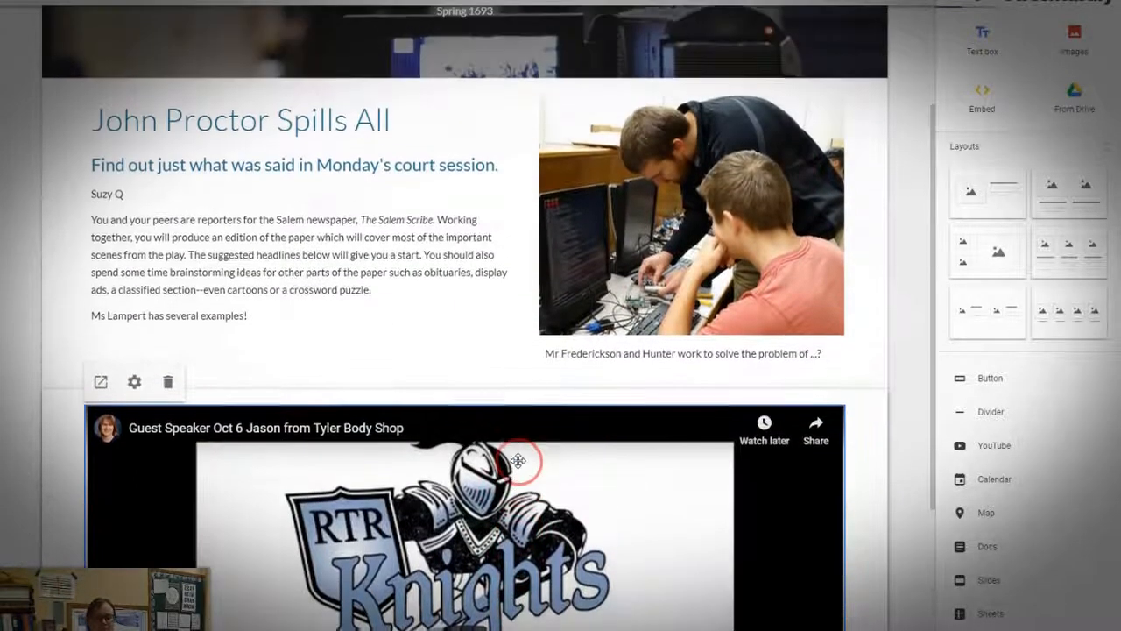
scroll(545, 470, down, 4)
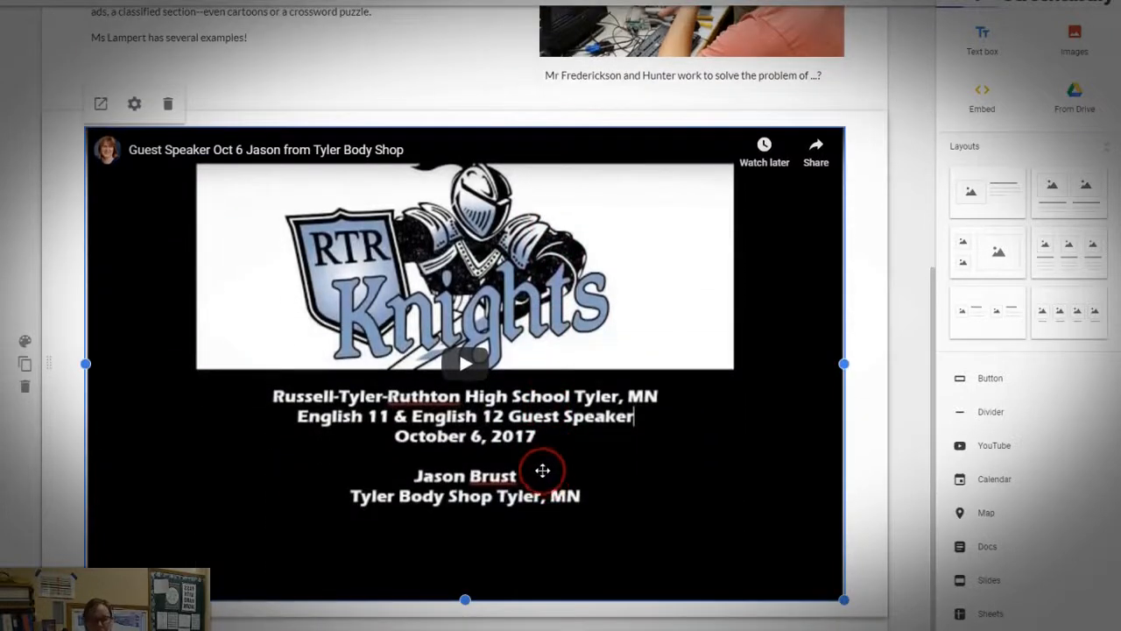
scroll(543, 471, up, 4)
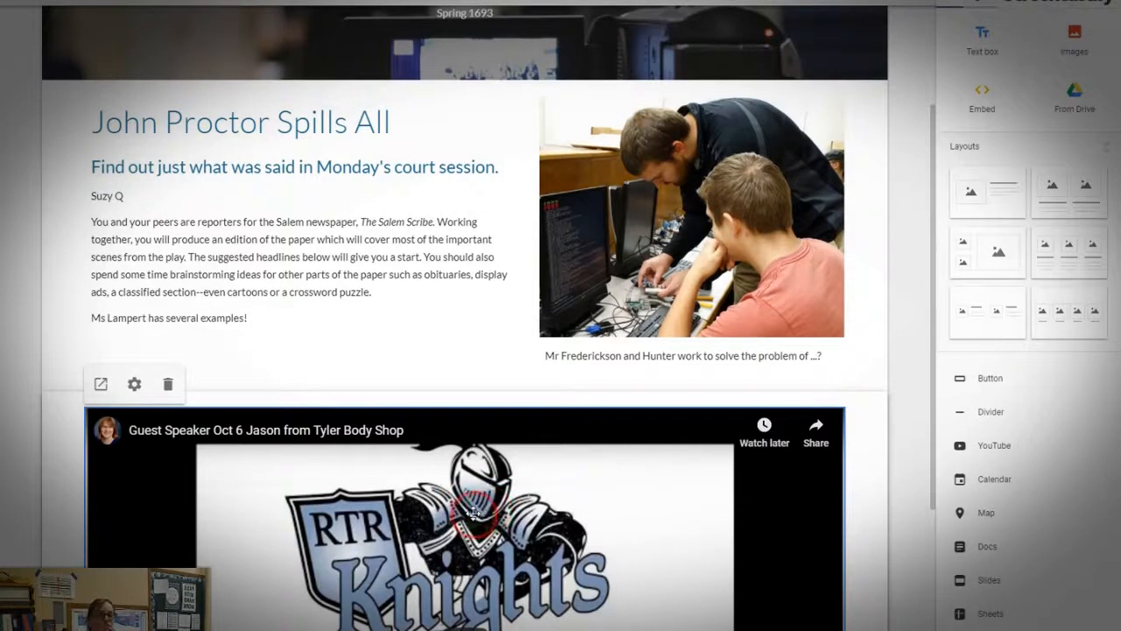
drag(464, 530, 385, 470)
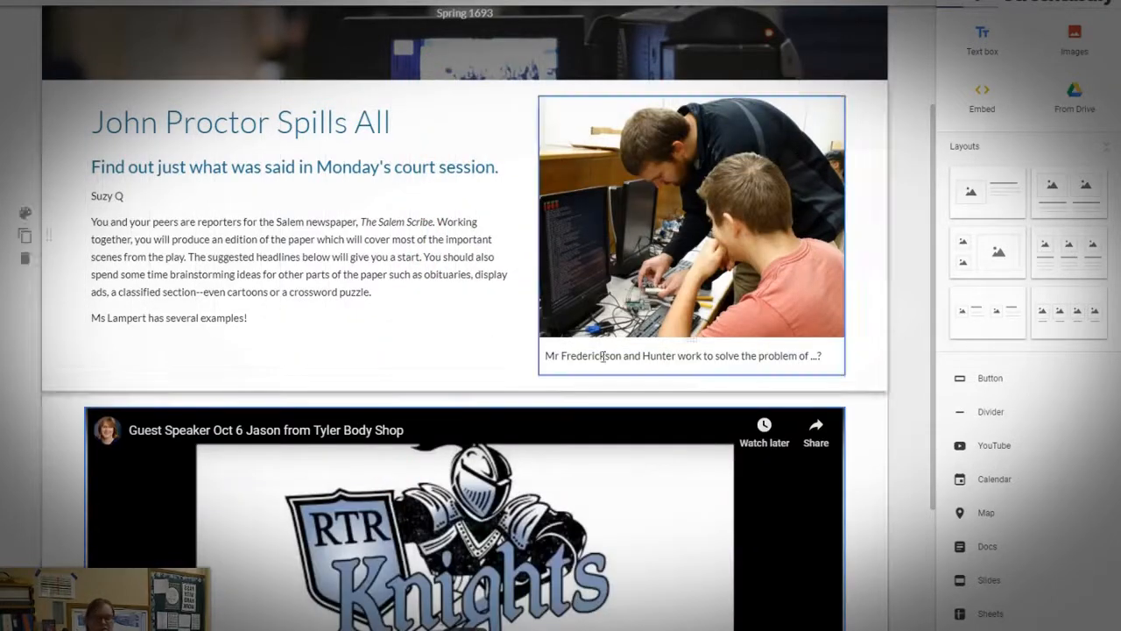
scroll(559, 537, down, 4)
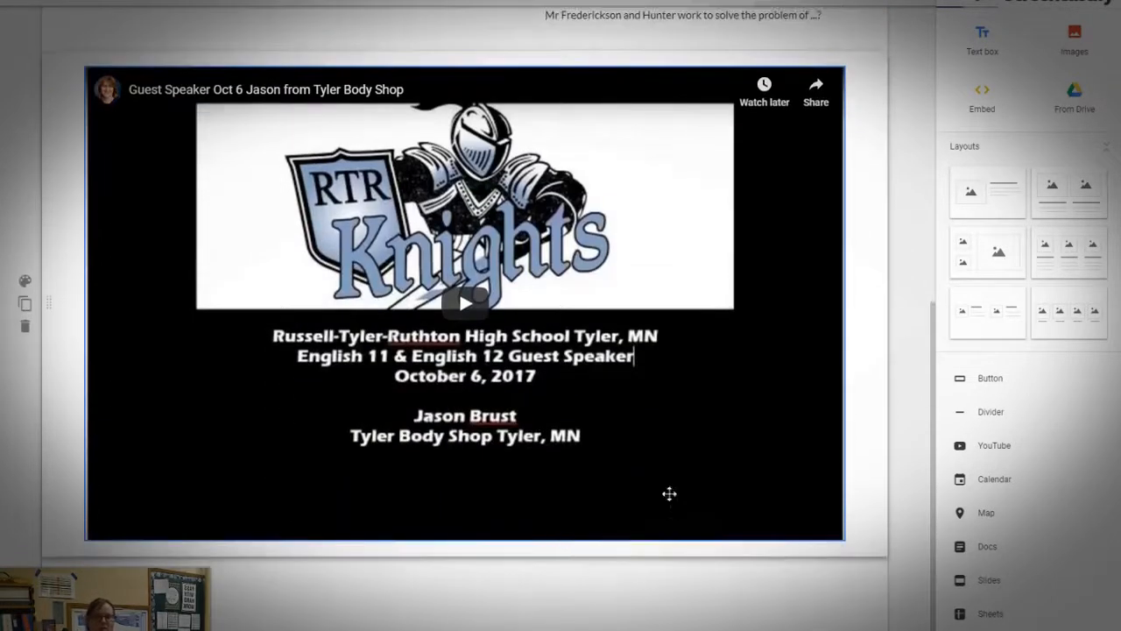
scroll(657, 460, up, 1)
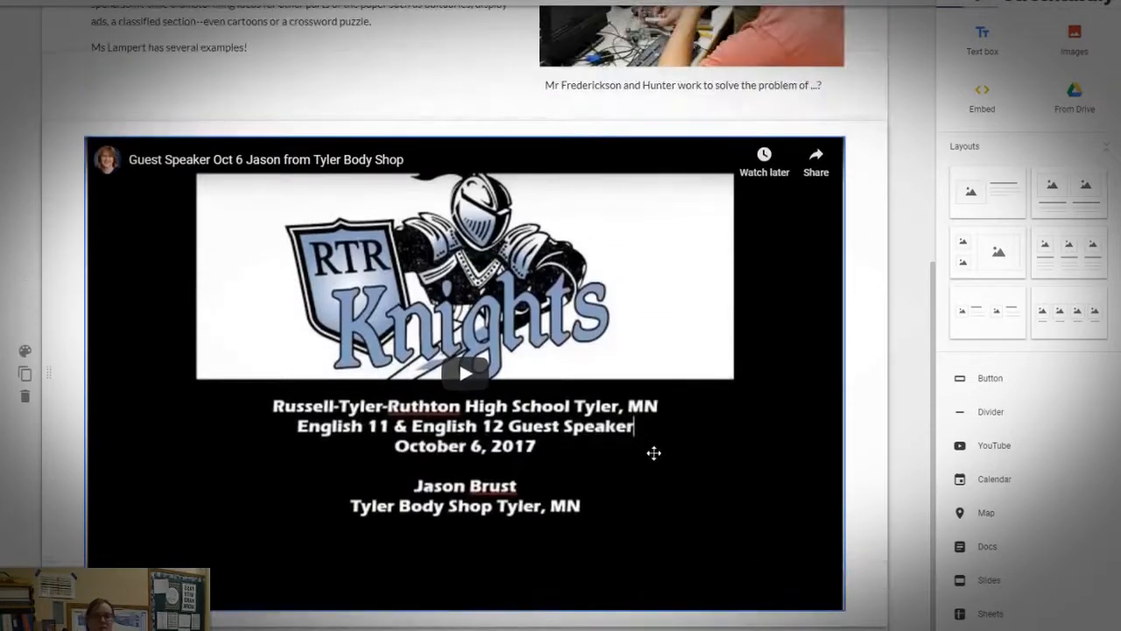
- Try a smaller size for the video and bring it back to the full content width
click(693, 525)
drag(845, 611, 520, 420)
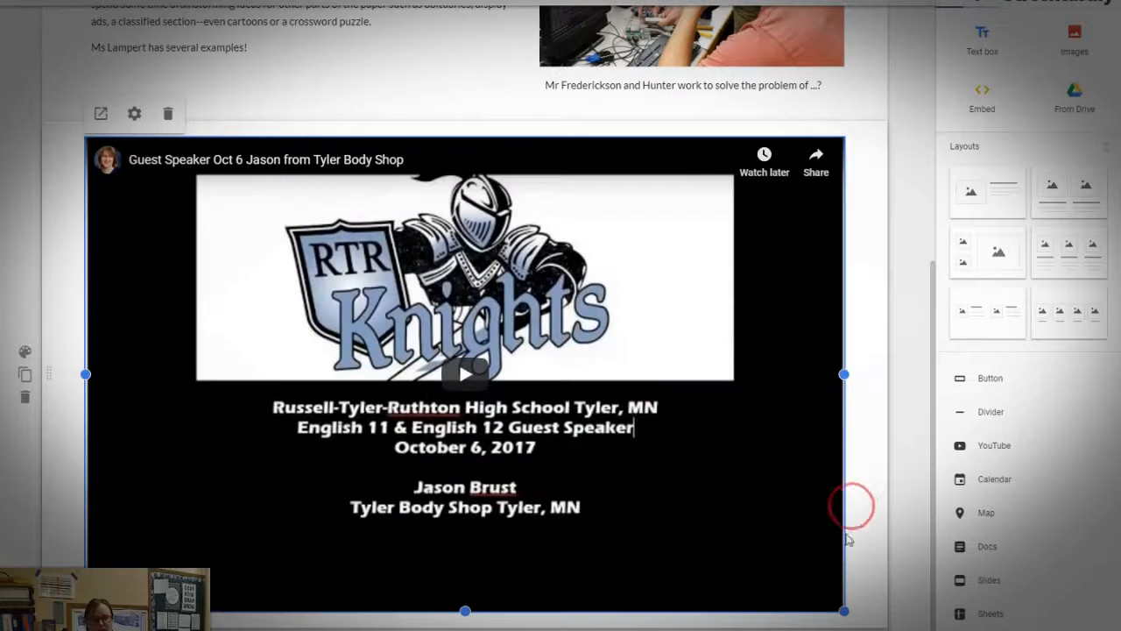
drag(845, 610, 881, 531)
click(876, 536)
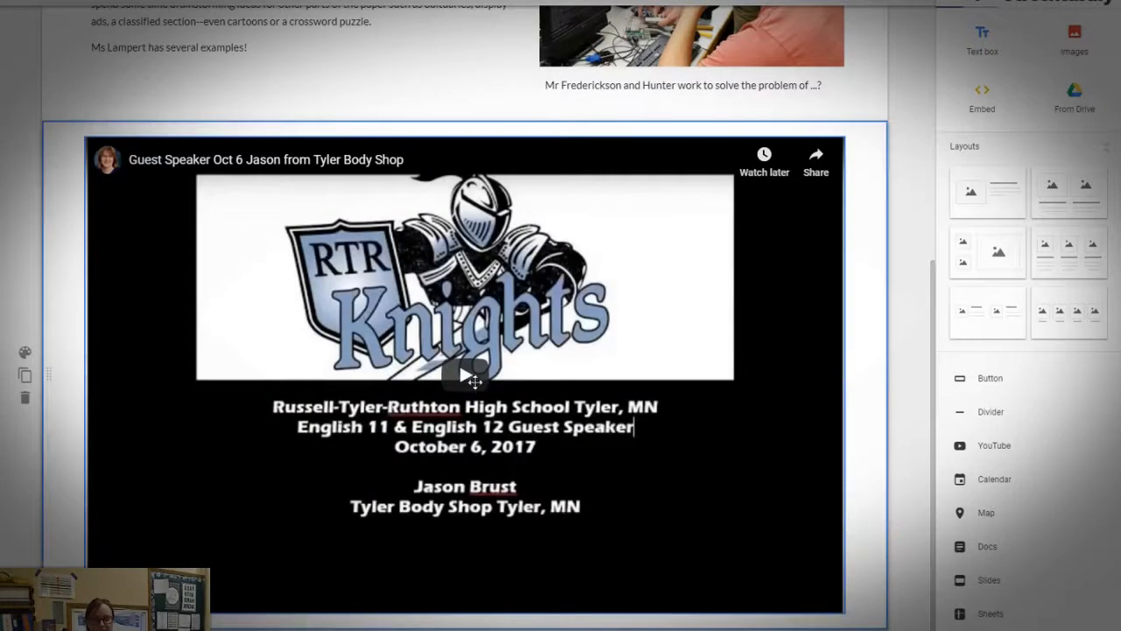
- Set the video's progress bar color to White, keeping the normal fading controls and fullscreen allowed
click(467, 375)
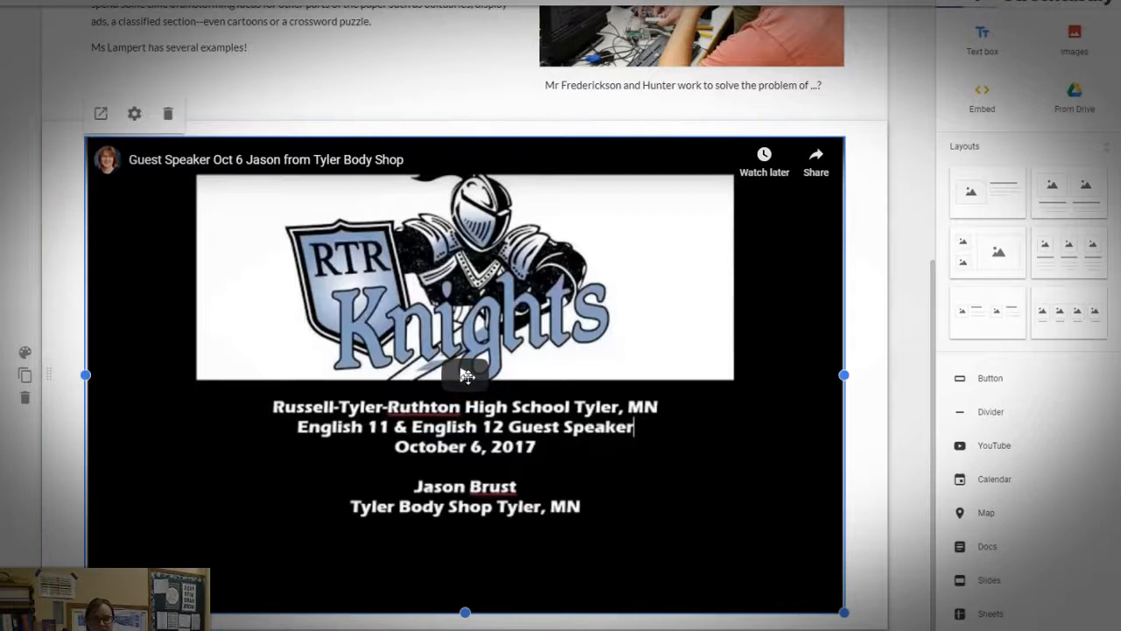
click(135, 116)
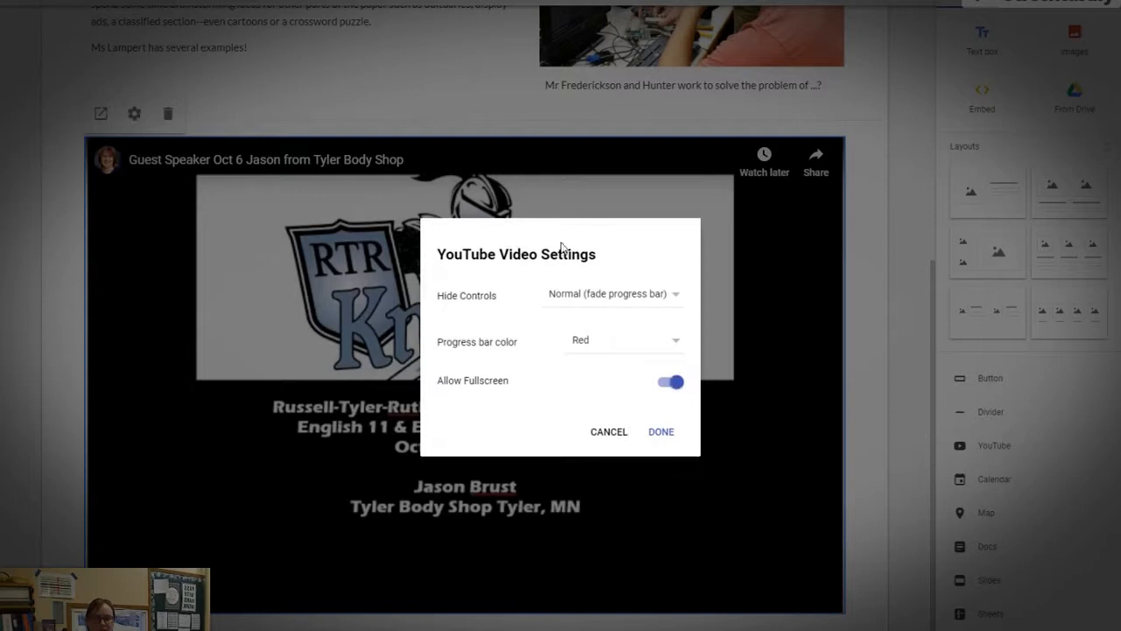
click(675, 298)
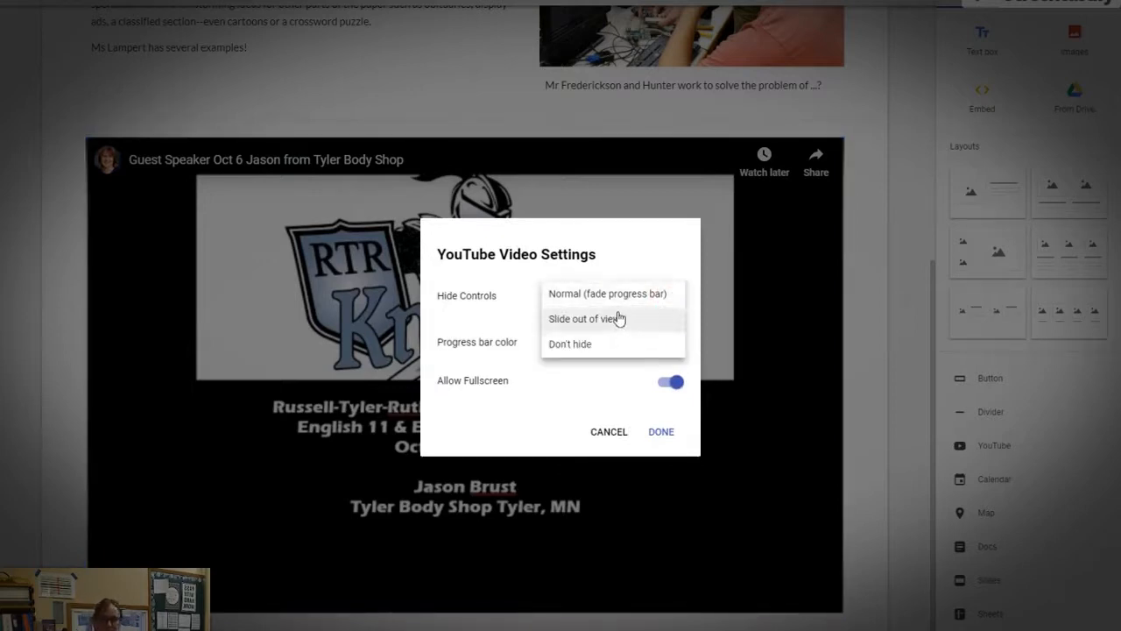
click(498, 372)
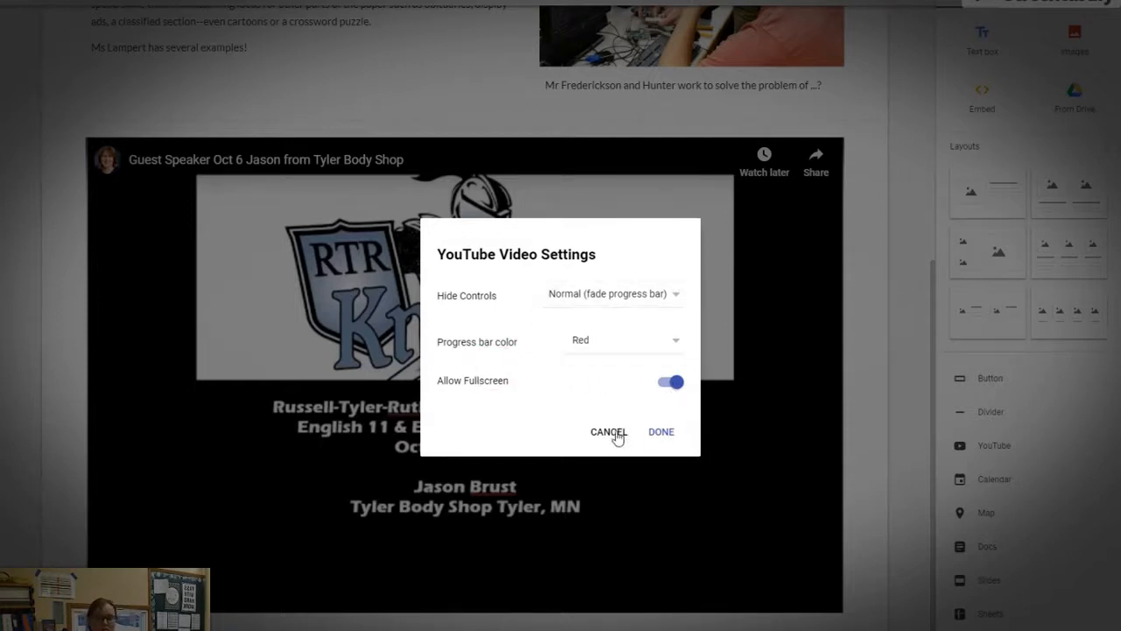
click(666, 346)
click(624, 368)
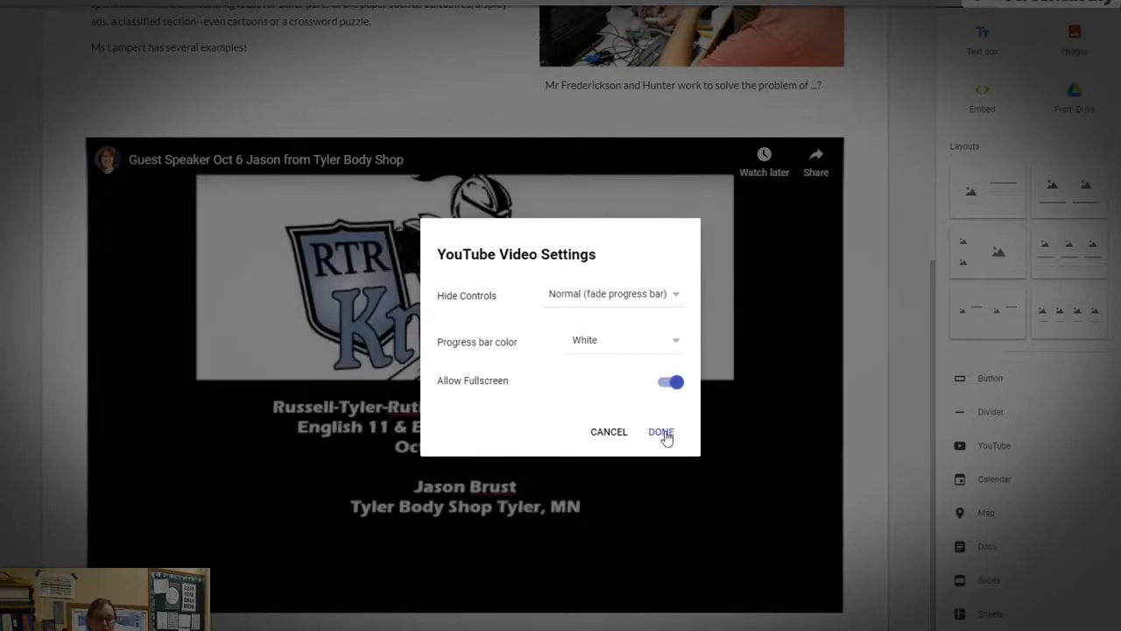
click(663, 435)
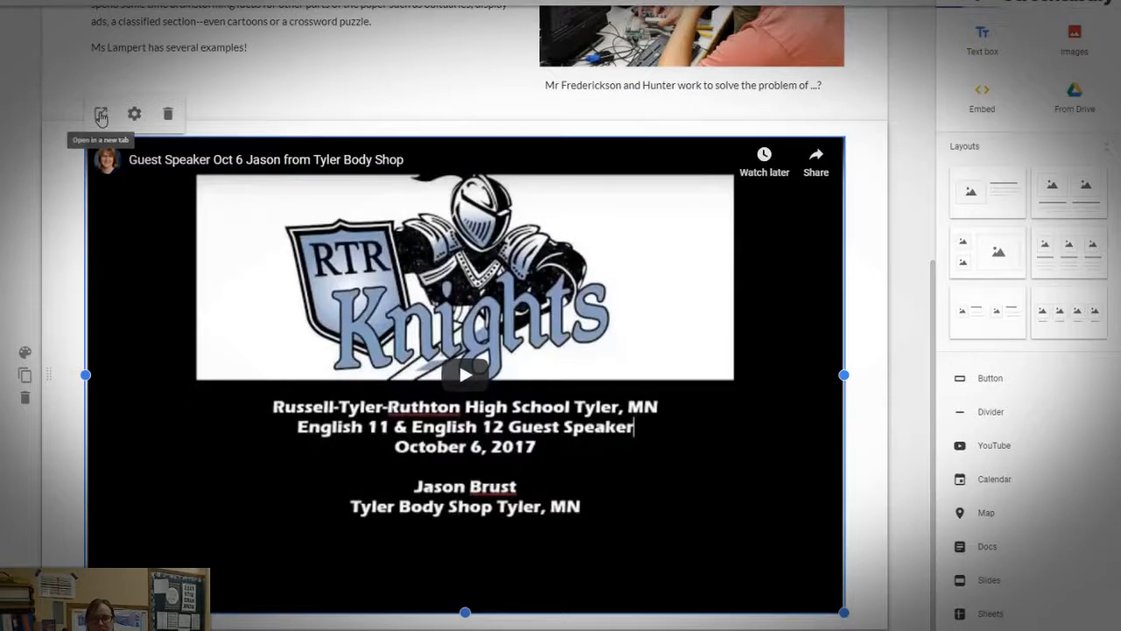
click(873, 412)
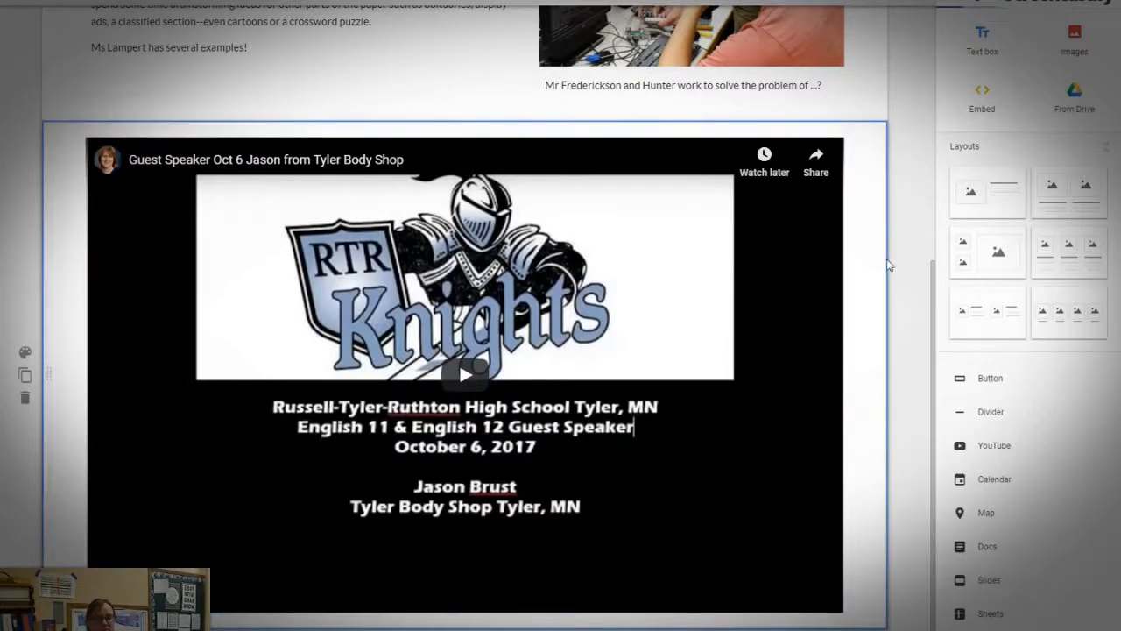
scroll(904, 266, up, 2)
scroll(900, 297, down, 3)
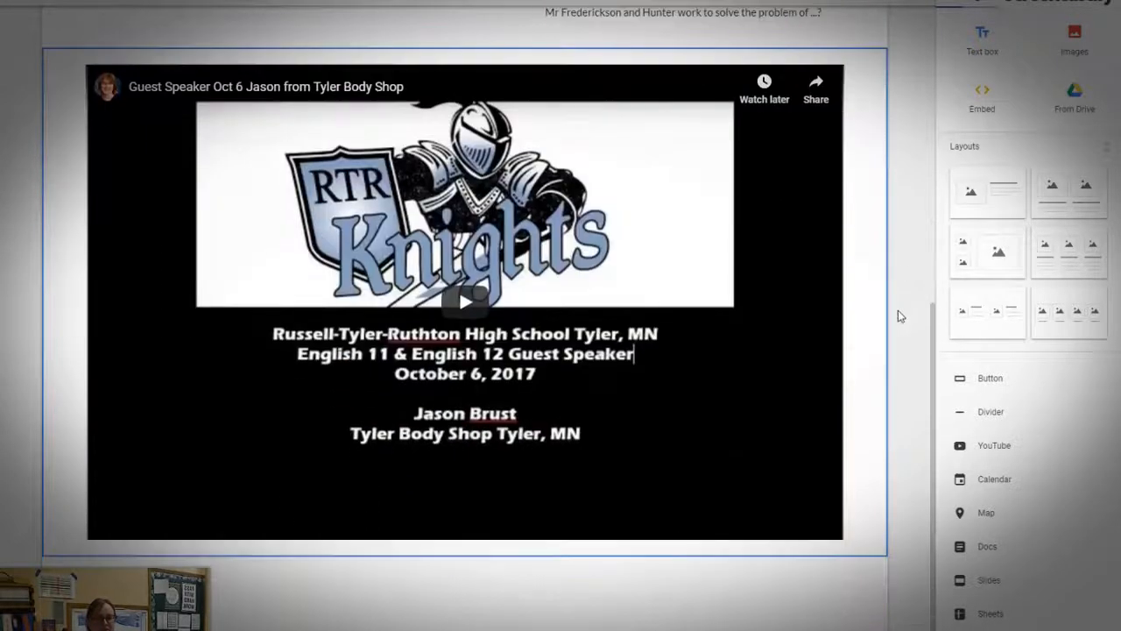
- Start an embed on the page, switch to YouTube and look around the guest speaker video's page for its embed option
click(983, 100)
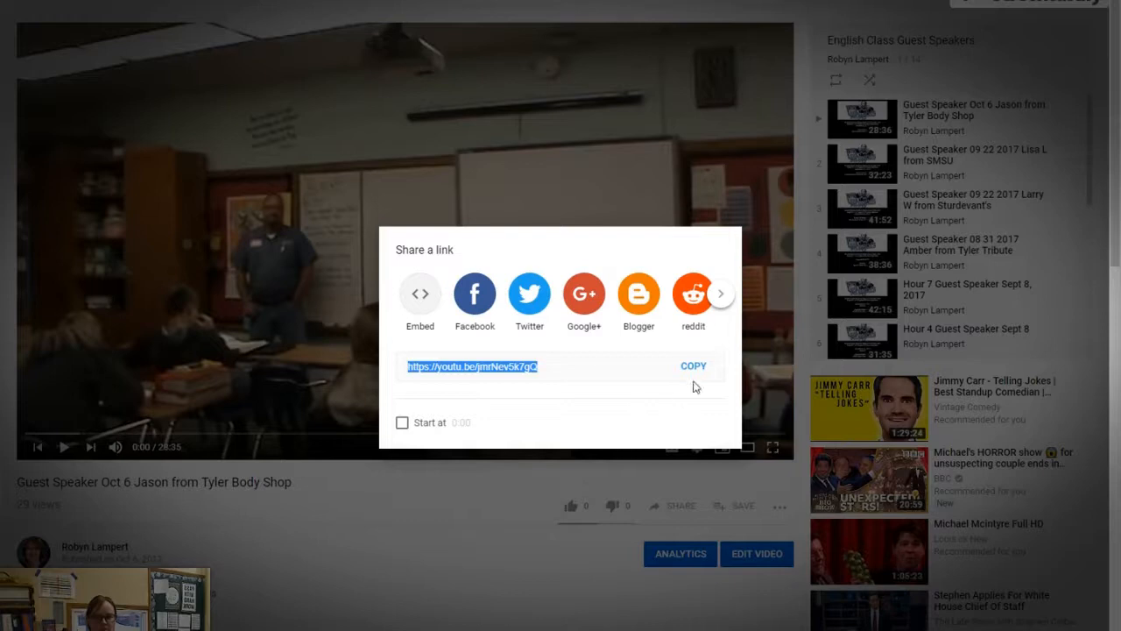
click(410, 547)
click(780, 506)
click(780, 512)
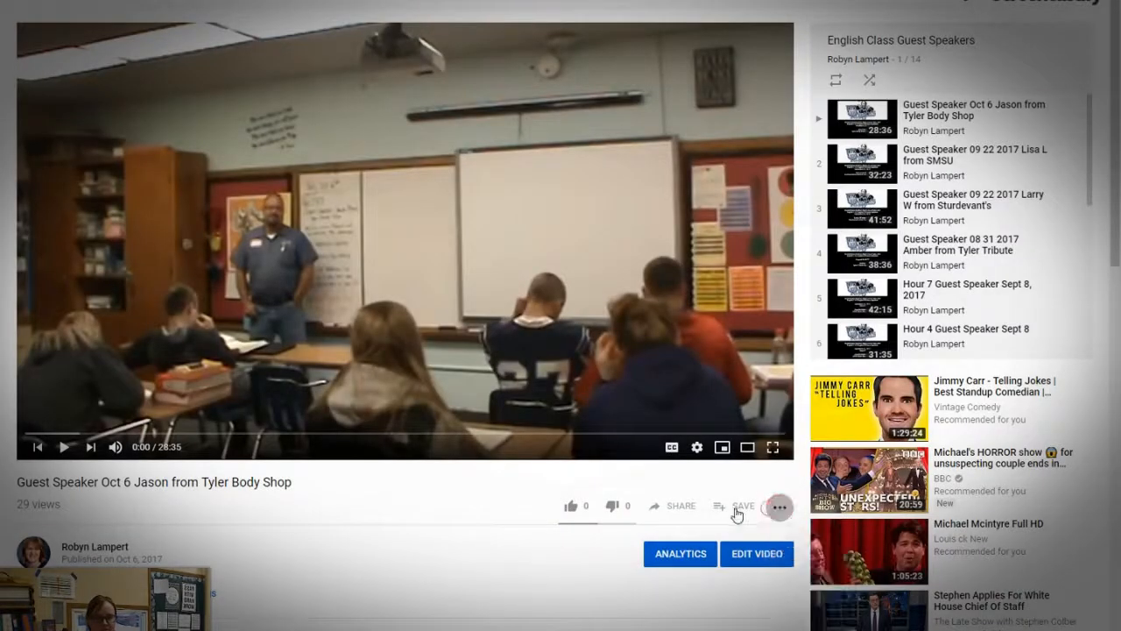
scroll(690, 584, down, 1)
scroll(690, 585, down, 5)
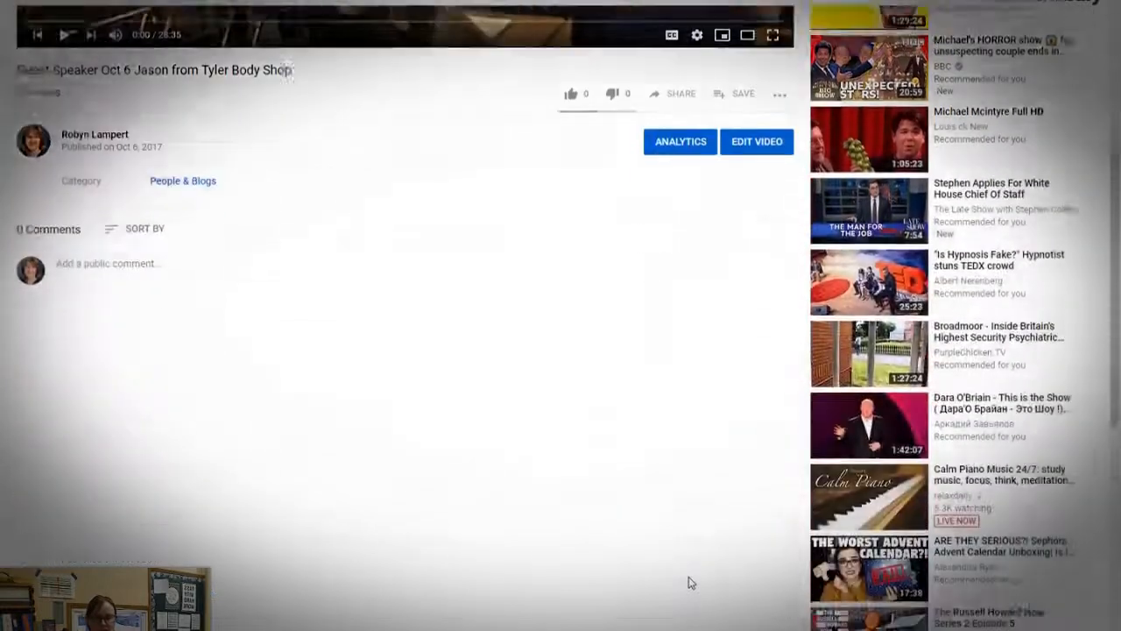
scroll(689, 584, up, 3)
scroll(721, 351, up, 1)
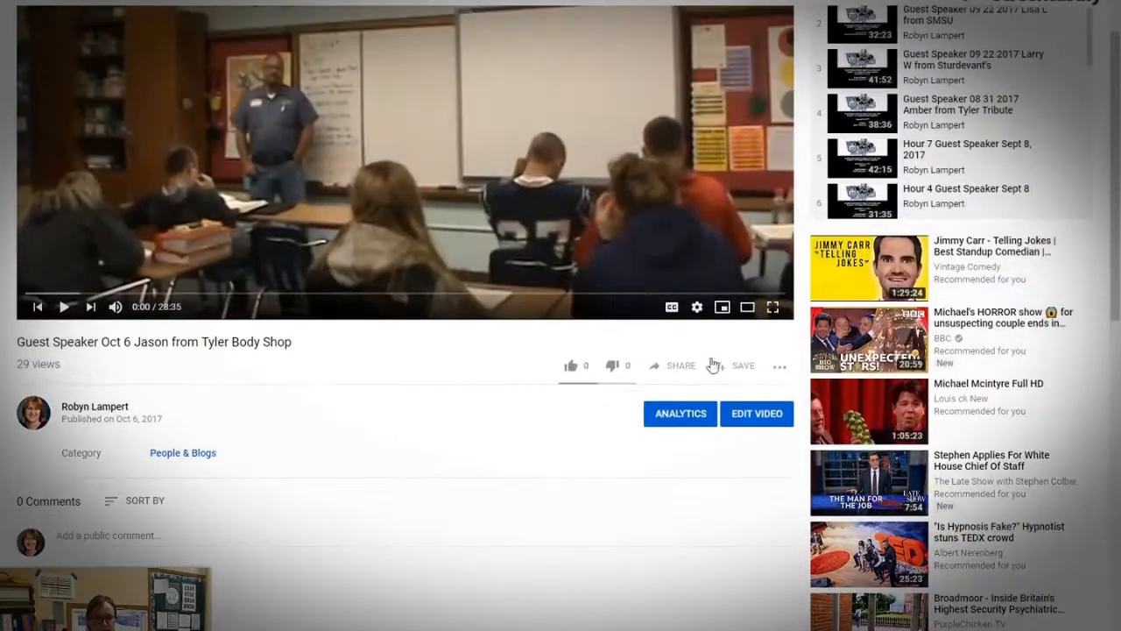
- Copy the guest speaker video's embed code from its YouTube sharing options
click(683, 368)
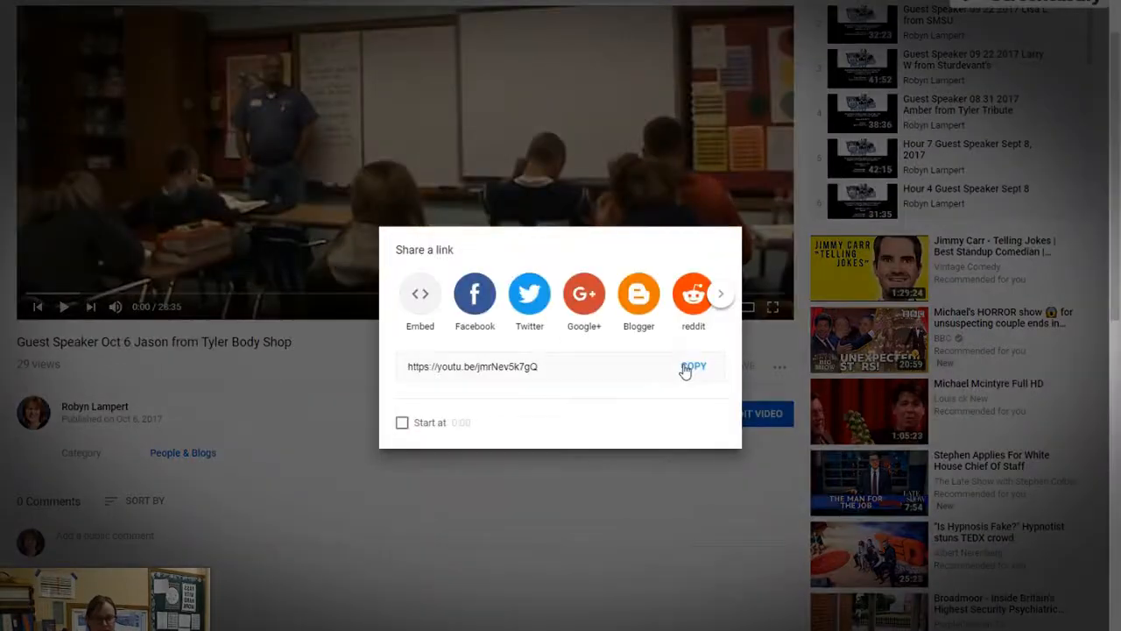
click(722, 298)
click(721, 298)
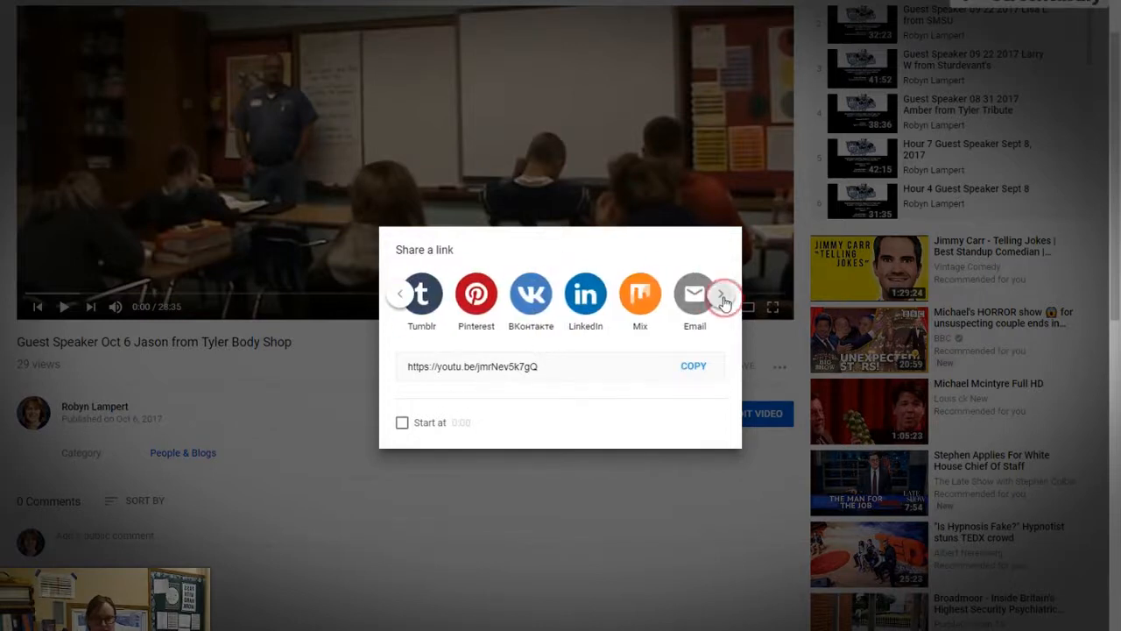
click(394, 299)
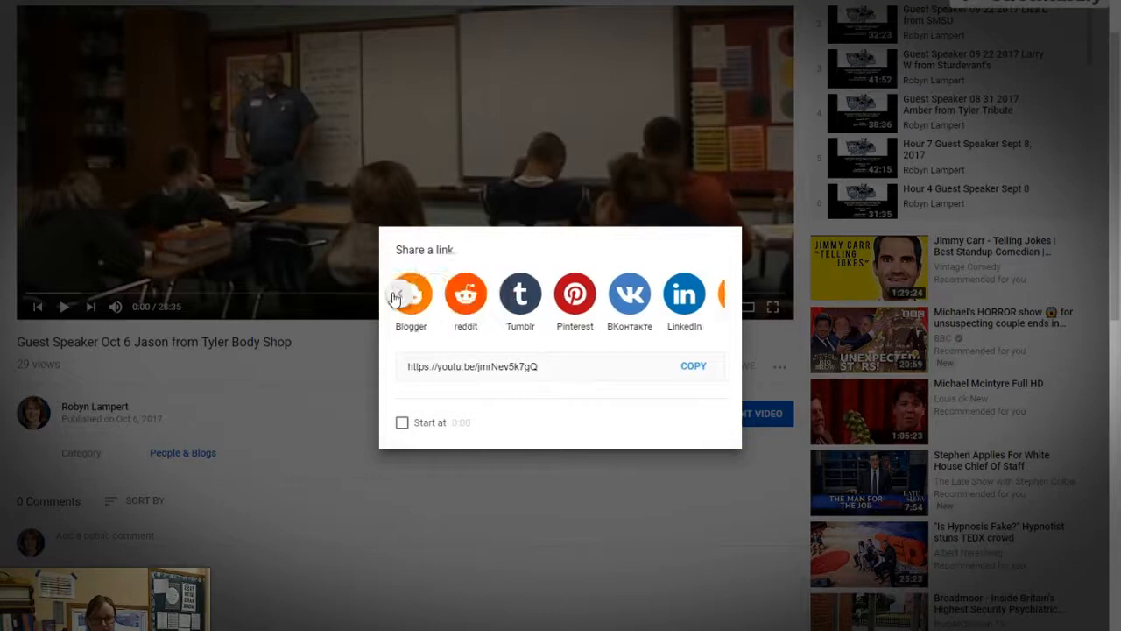
click(422, 296)
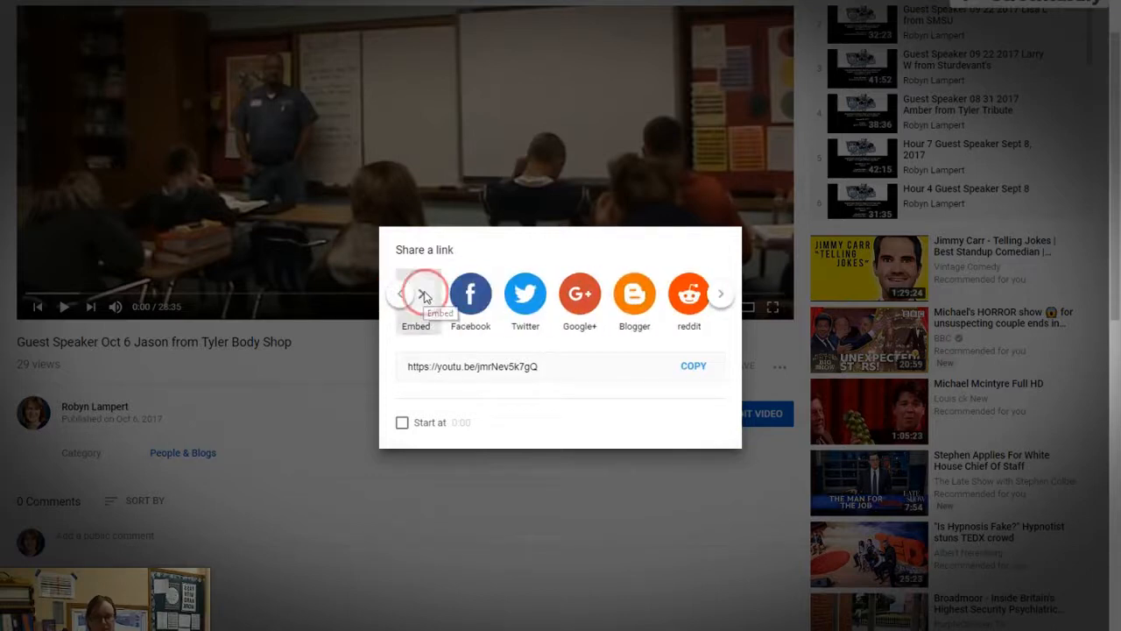
click(766, 246)
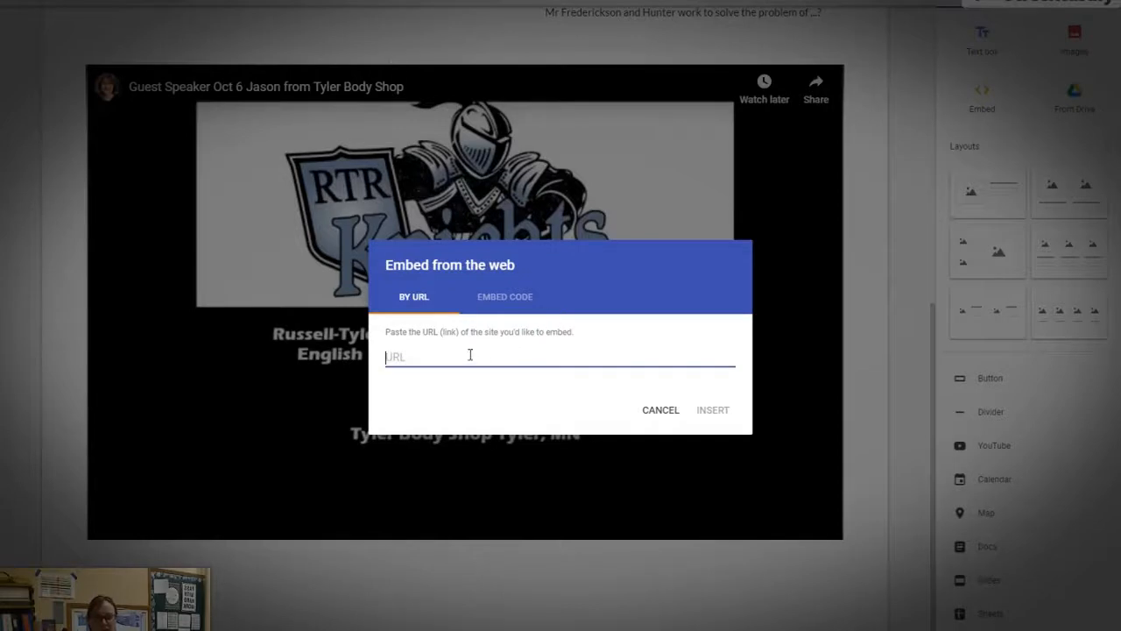
- In Google Sites, supply the video's 560 by 315 iframe code as HTML embed code and load its preview
key(ctrl+v)
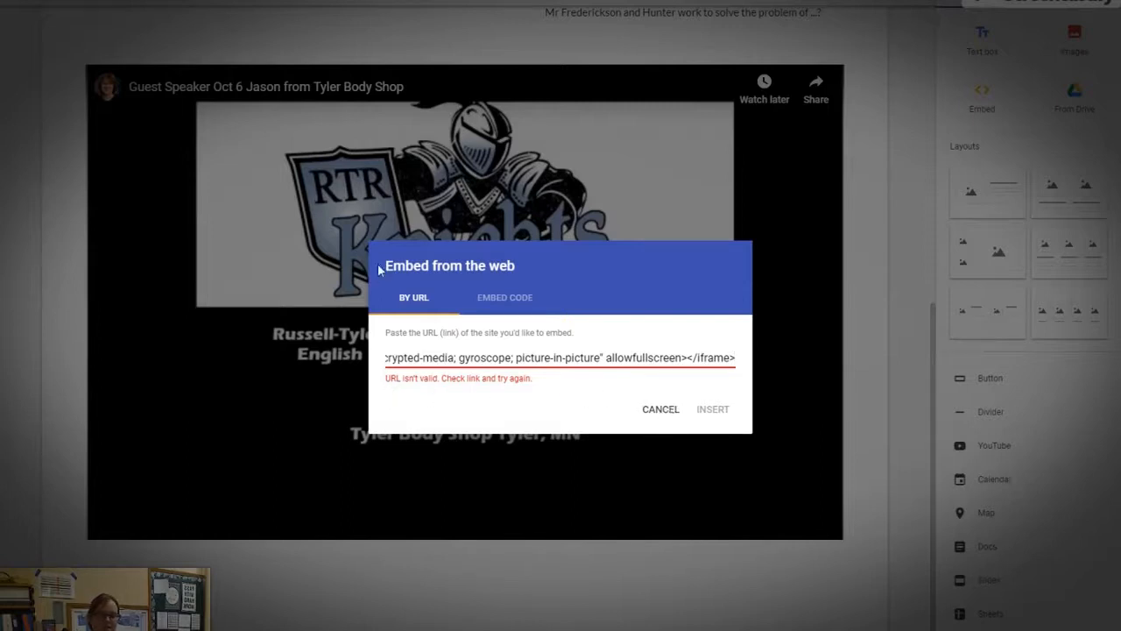
click(503, 297)
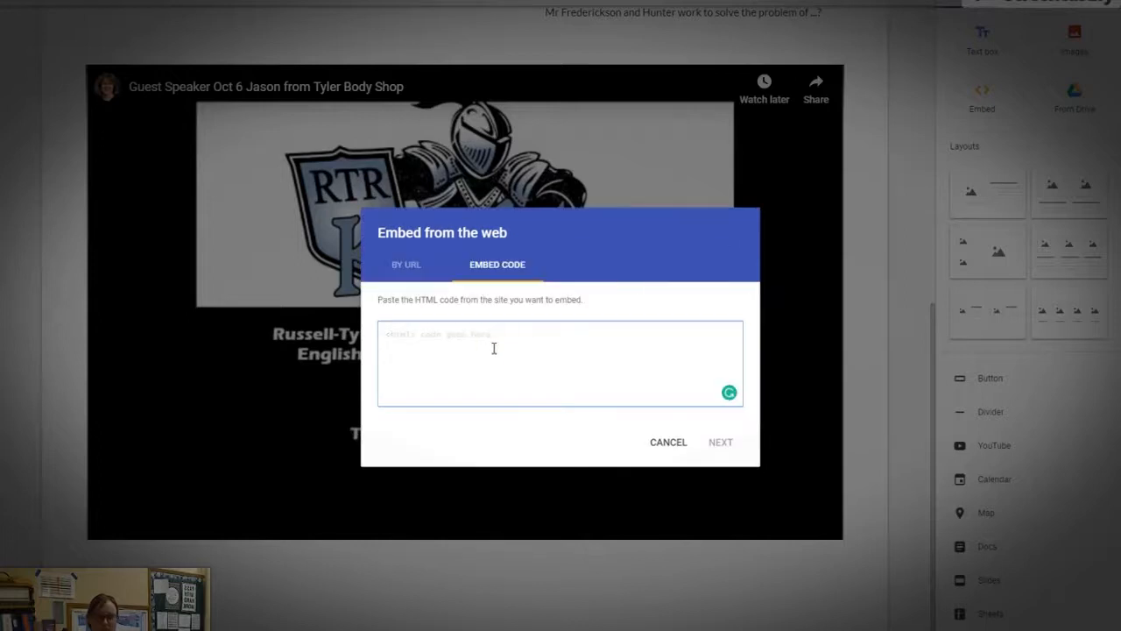
text(<iframe width="560" height="315" src="https://www.youtube.com/embed/jmrNev5k7gQ" frameborder="0" allow="accelerometer; autoplay; encrypted-media; gyroscope; picture-in-picture" allowfullscreen></iframe>)
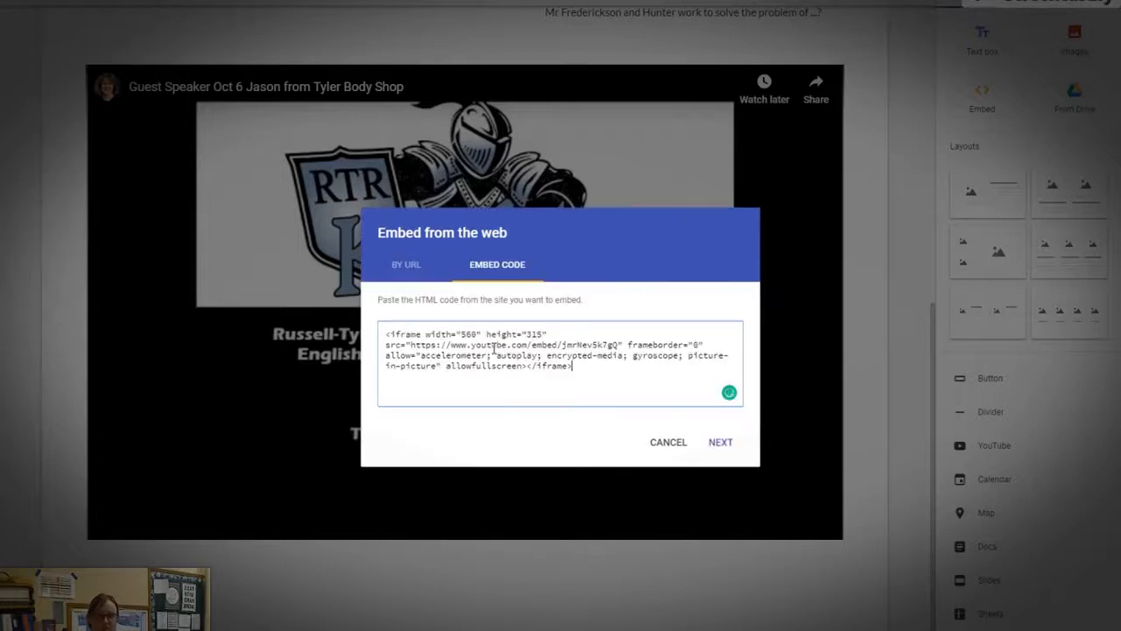
click(720, 443)
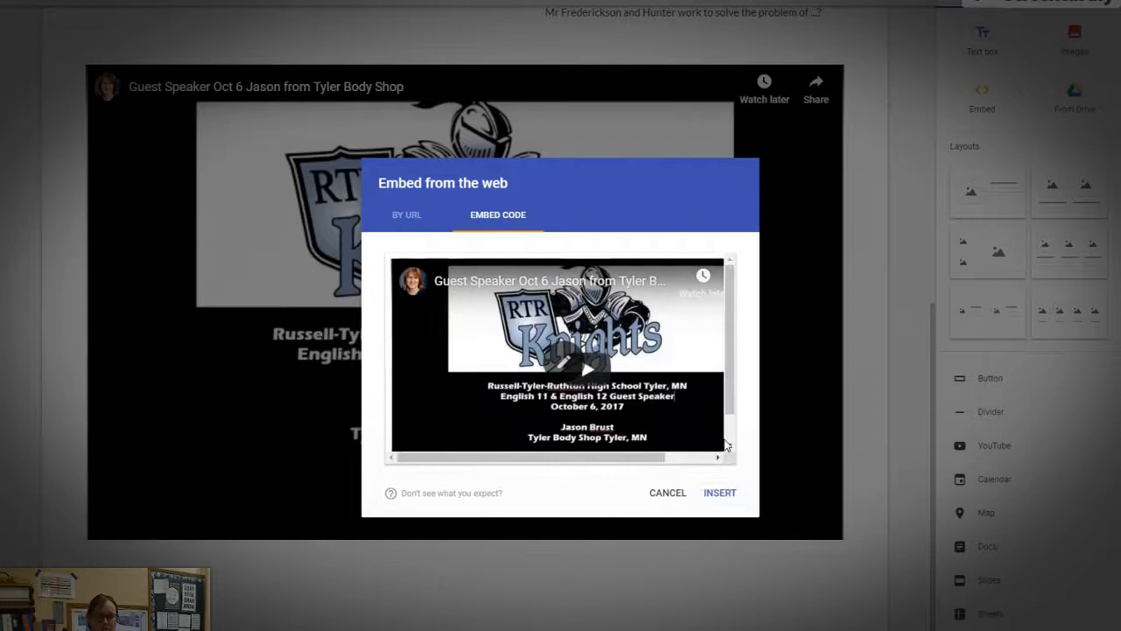
- Check the embed preview, insert the video below the first one and widen it so its whole frame shows
drag(599, 462, 685, 459)
click(721, 458)
click(731, 494)
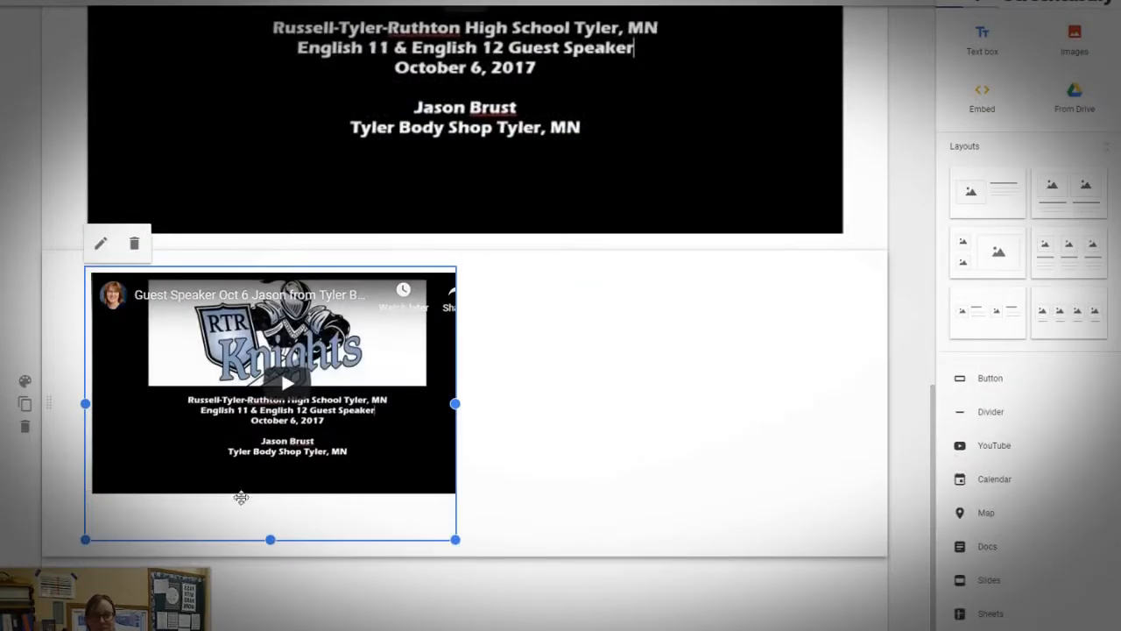
drag(455, 404, 490, 409)
click(610, 398)
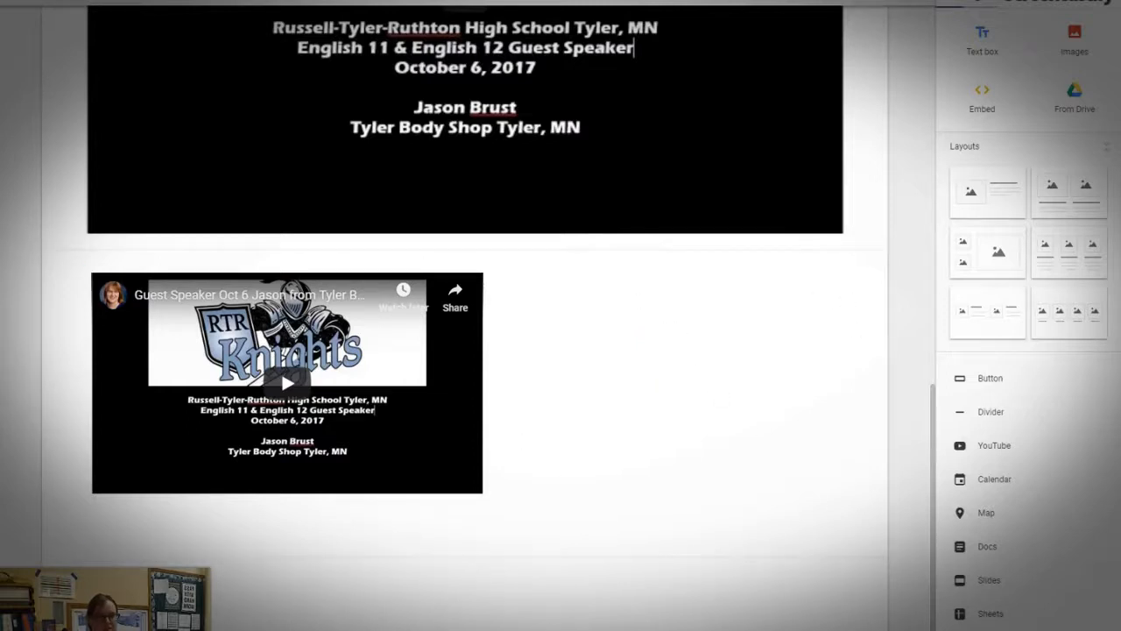
- Insert the Google Form "The Crucible Final Project Plans" below the embedded video and look through its questions
click(1000, 630)
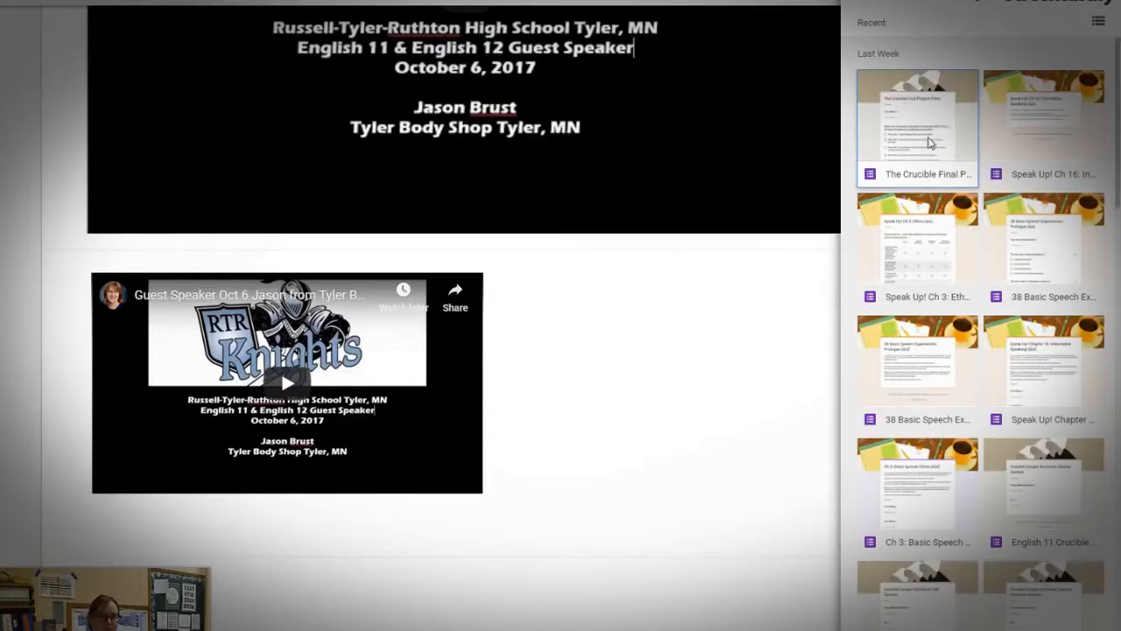
click(930, 143)
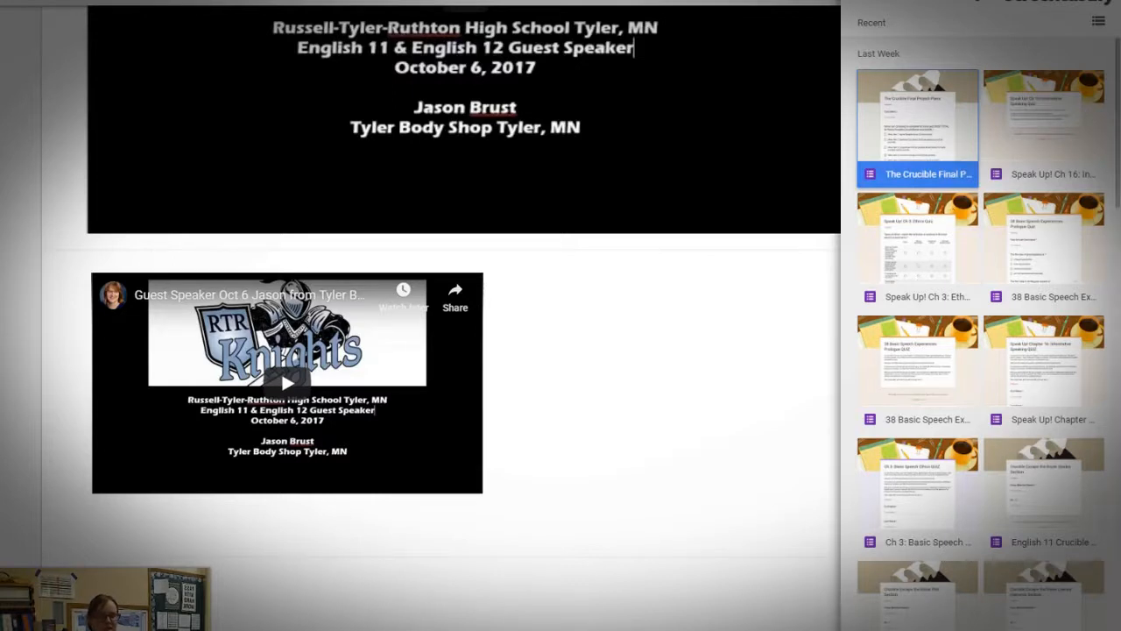
click(1084, 624)
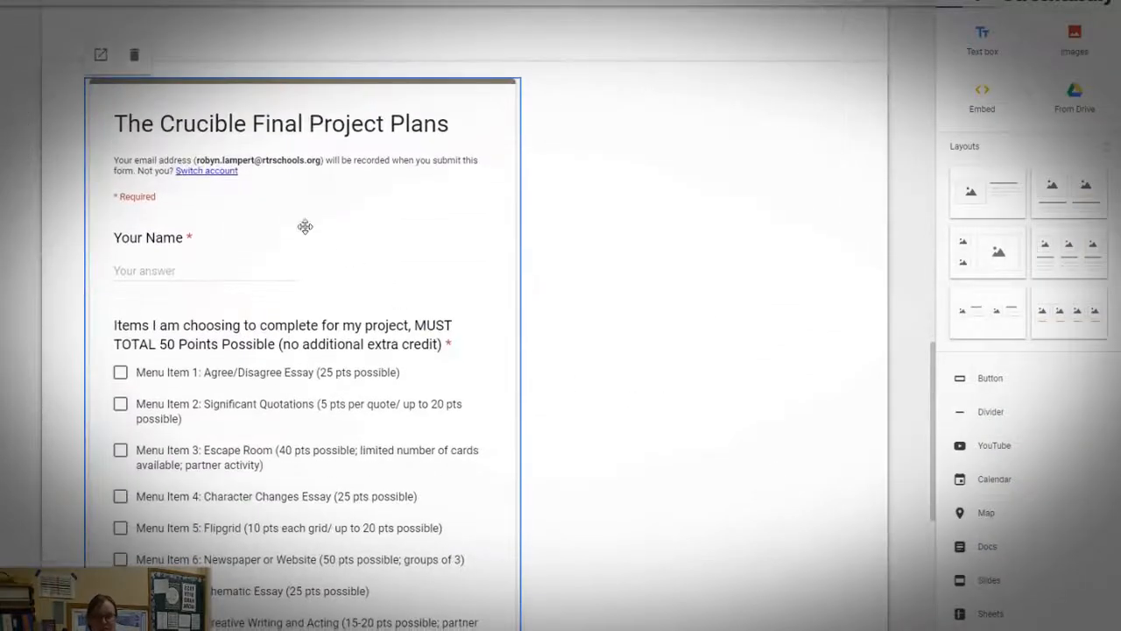
scroll(283, 286, down, 5)
scroll(525, 543, down, 3)
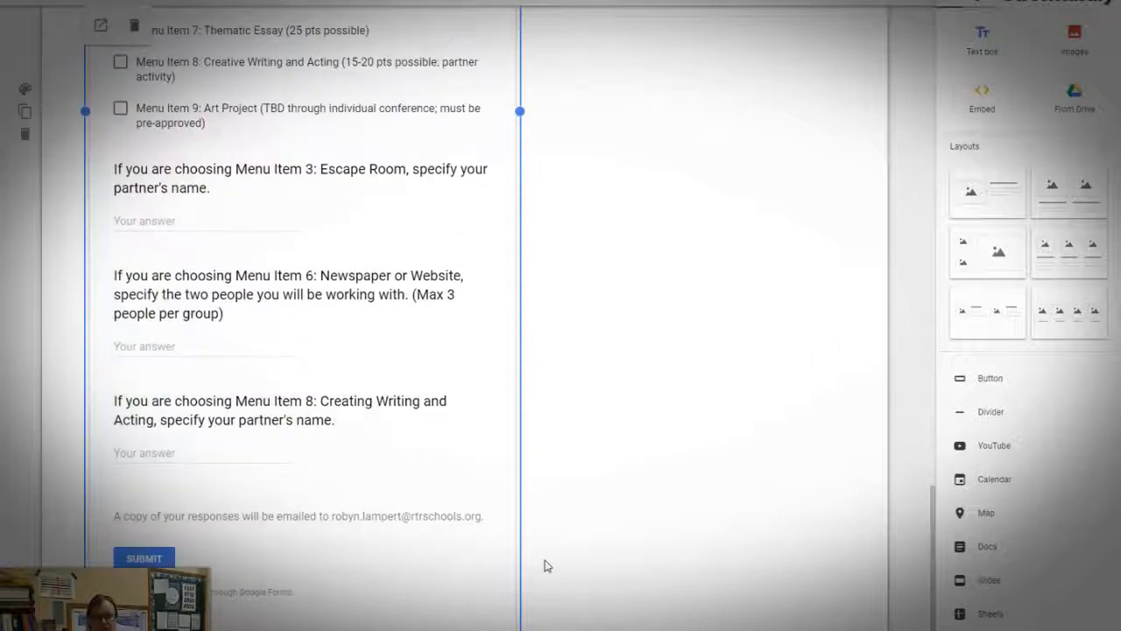
- Narrow the Crucible Final Project Plans form to roughly a quarter of the page width and deselect it
drag(520, 539, 406, 218)
scroll(210, 298, up, 6)
scroll(227, 308, down, 3)
scroll(511, 356, up, 2)
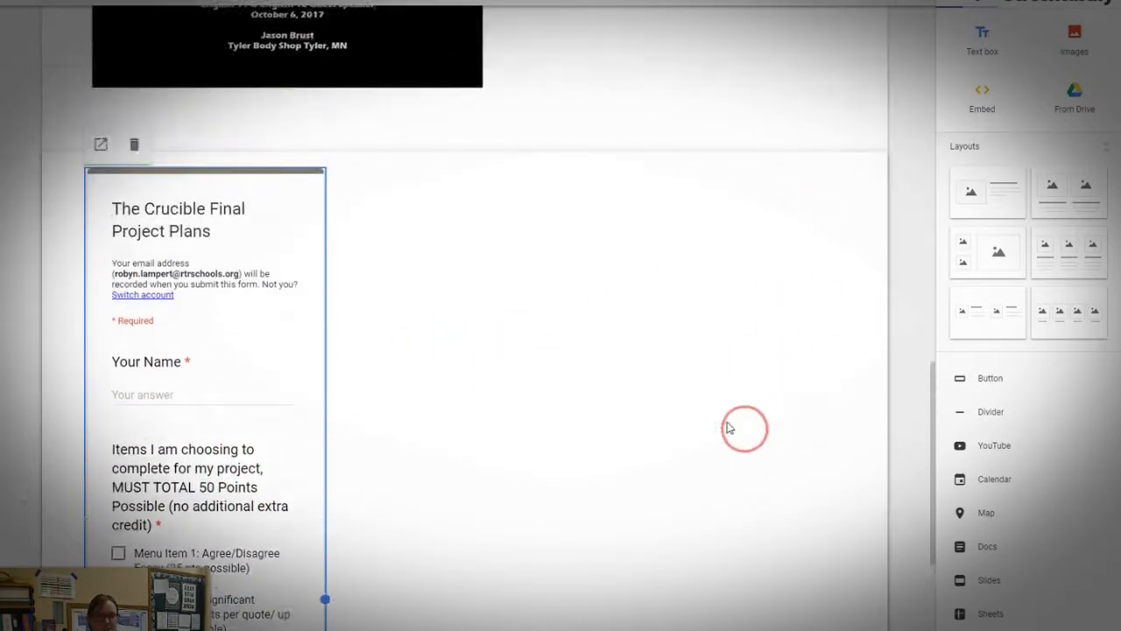
click(734, 424)
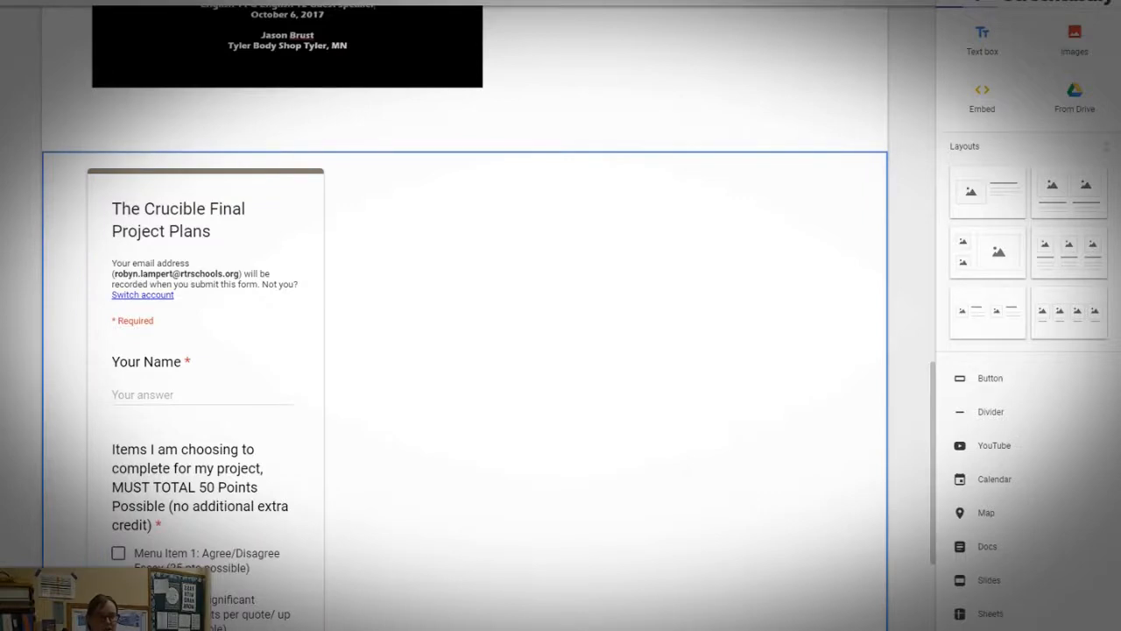
- Start inserting a map, search for "salem" and dismiss the Google Maps messages
click(990, 513)
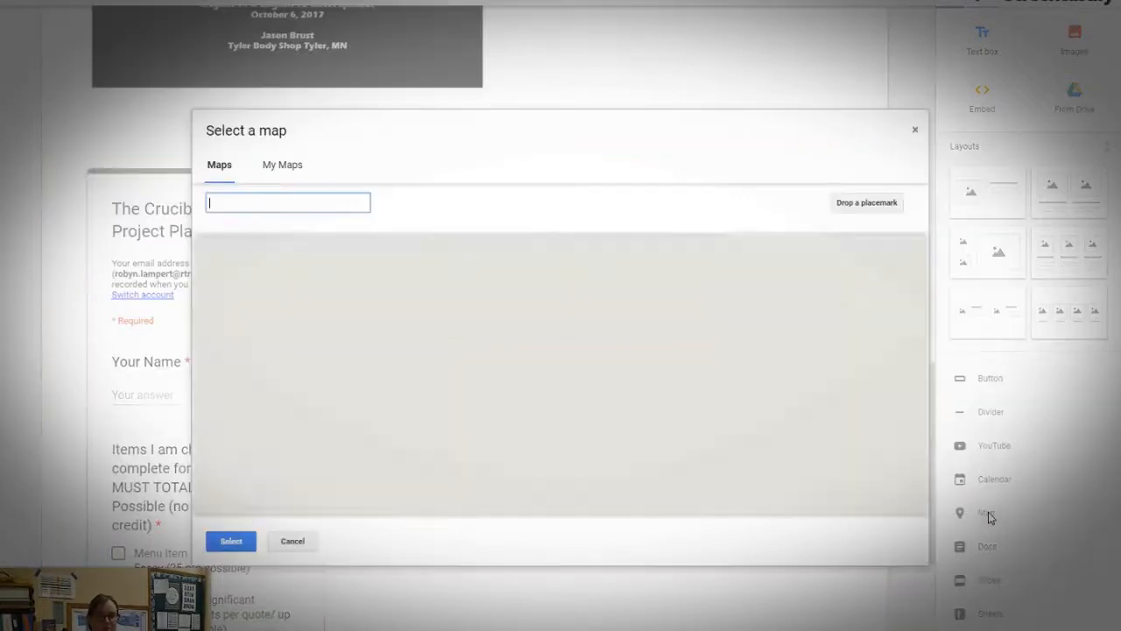
text(salem)
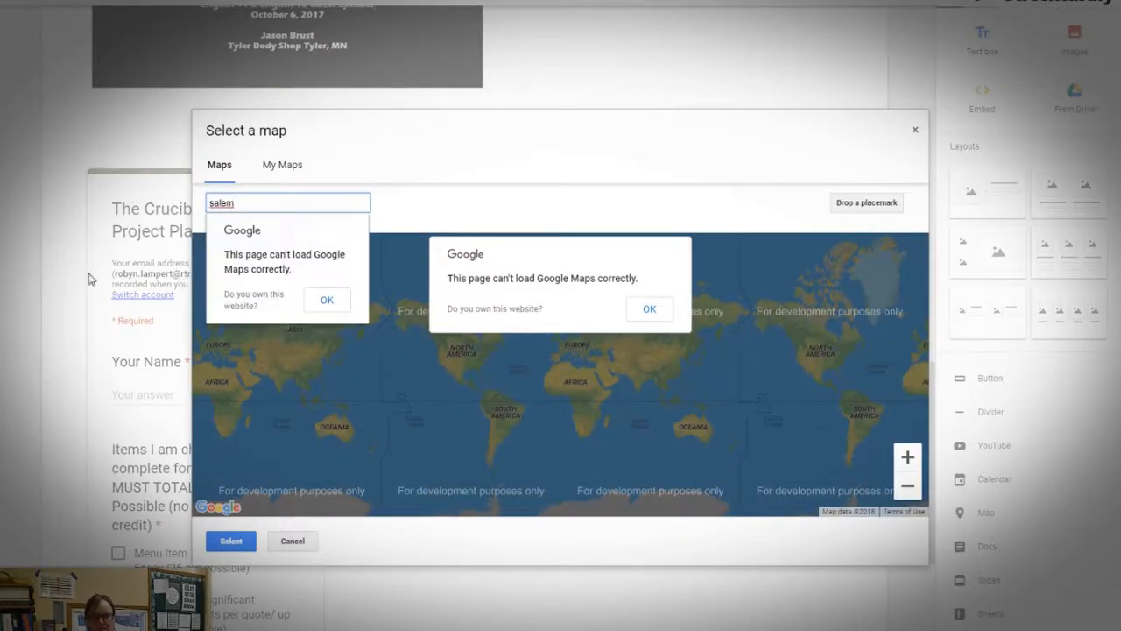
click(331, 302)
click(262, 205)
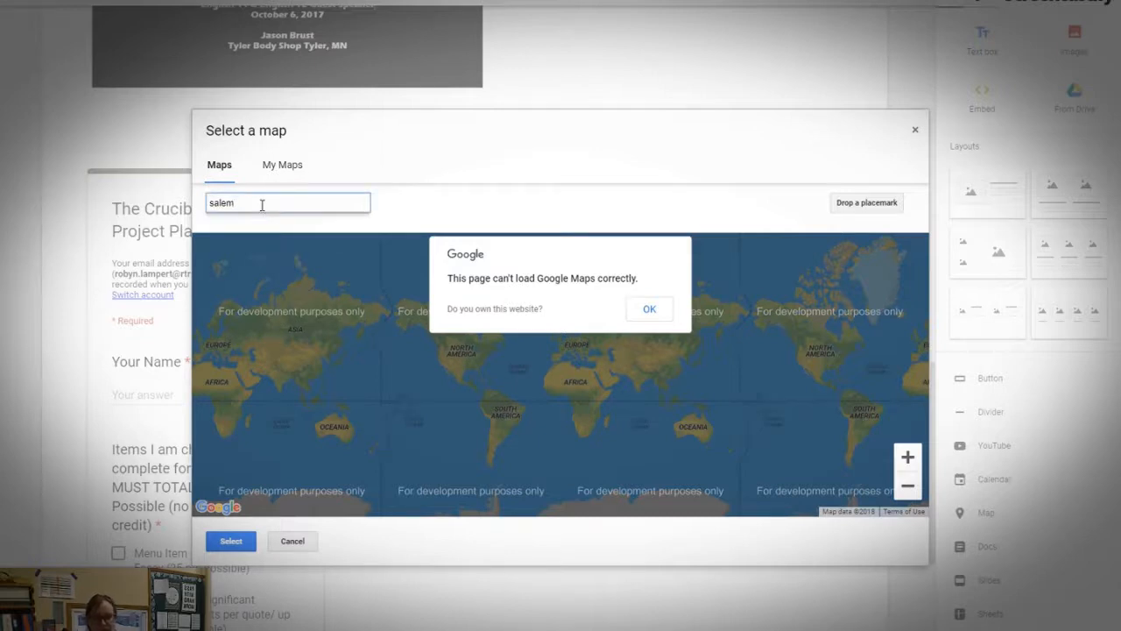
key(Return)
click(649, 310)
- Refine the map search to "salem, mass" and dismiss the remaining message
click(254, 198)
text(, mass)
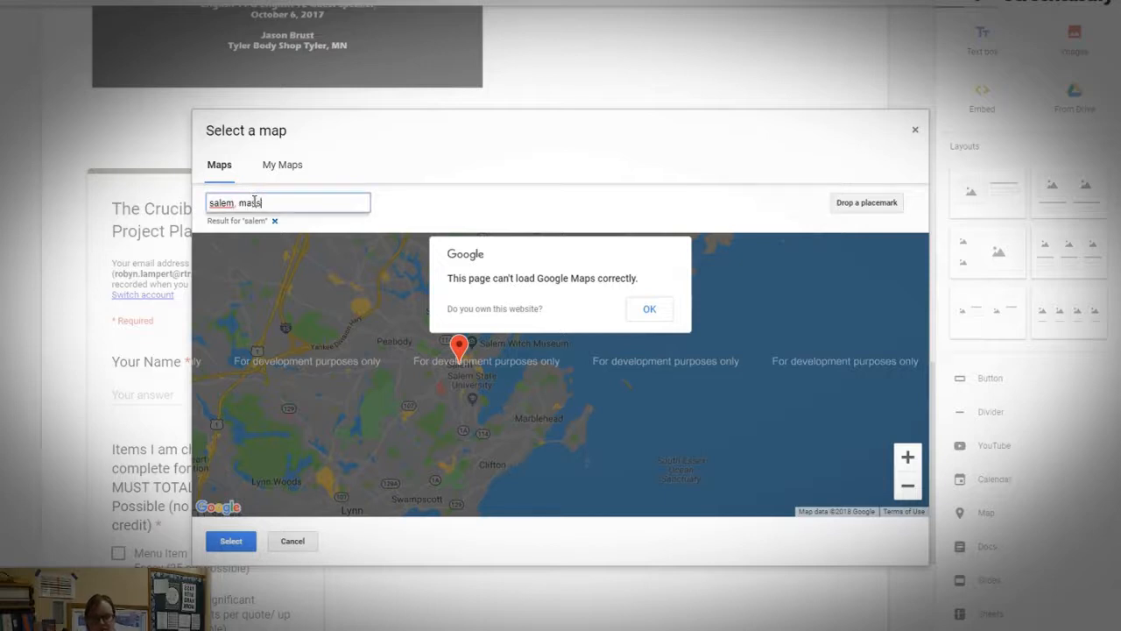
key(Return)
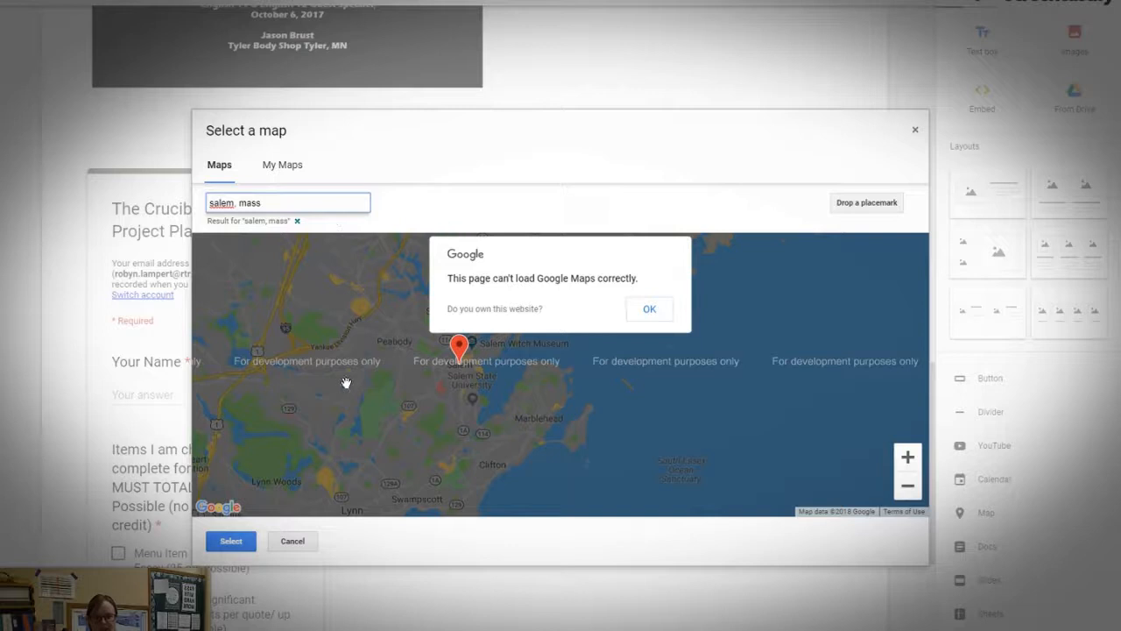
click(649, 310)
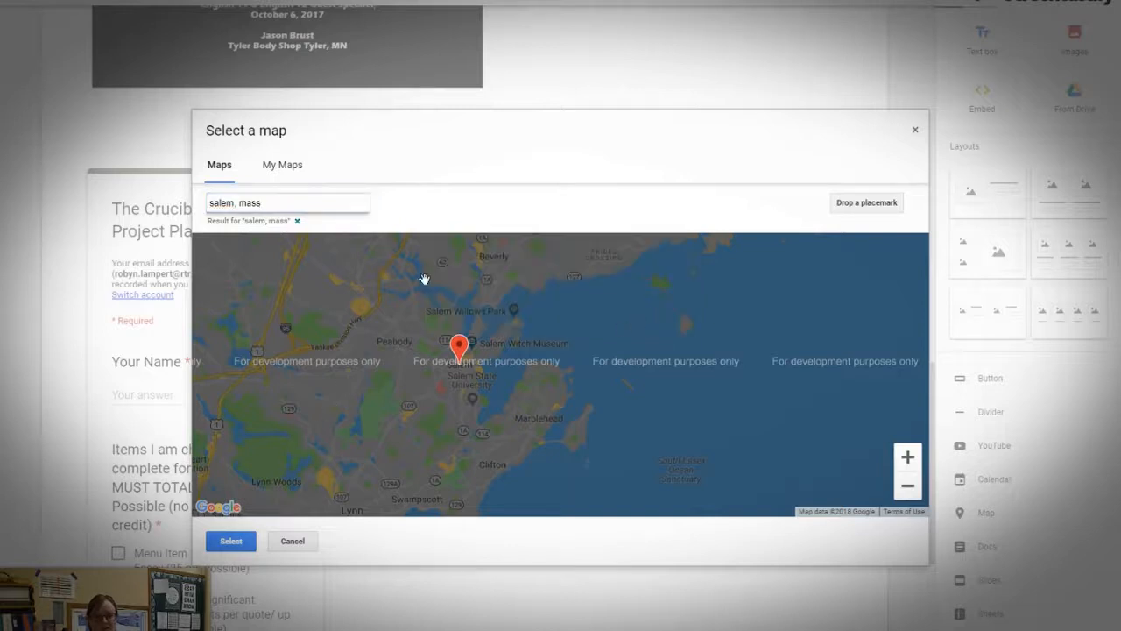
click(324, 203)
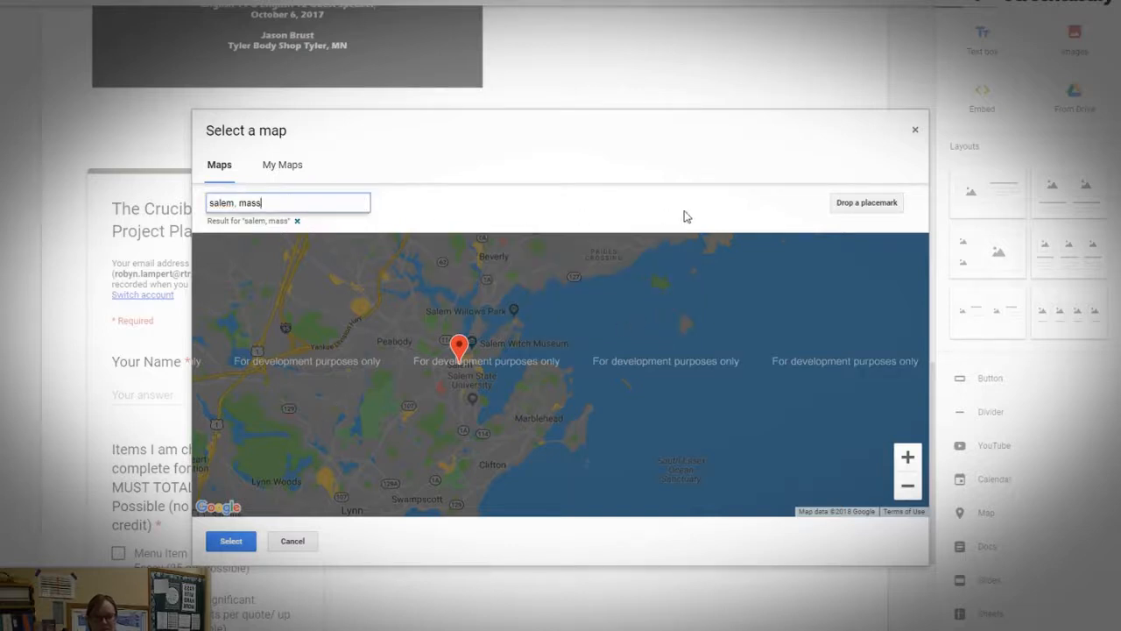
- Zoom the map in to the streets around the Salem placemark and insert it on the page
click(908, 457)
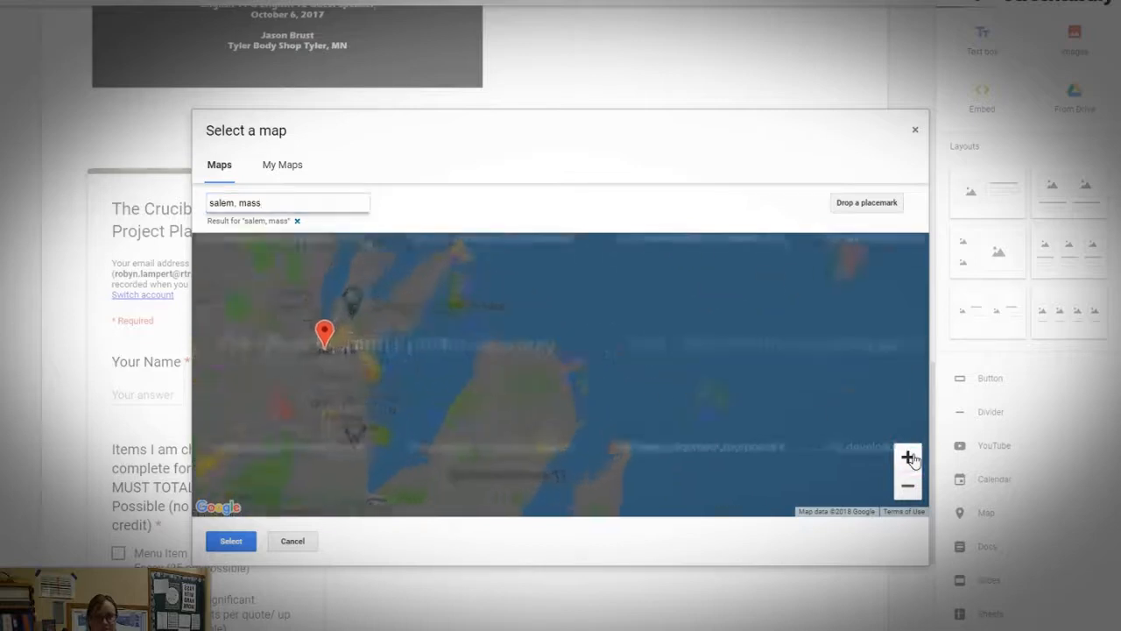
click(907, 456)
drag(291, 354, 793, 395)
mouse_move(540, 319)
mouse_down()
mouse_move(685, 447)
mouse_move(620, 376)
mouse_move(611, 315)
mouse_up()
click(908, 457)
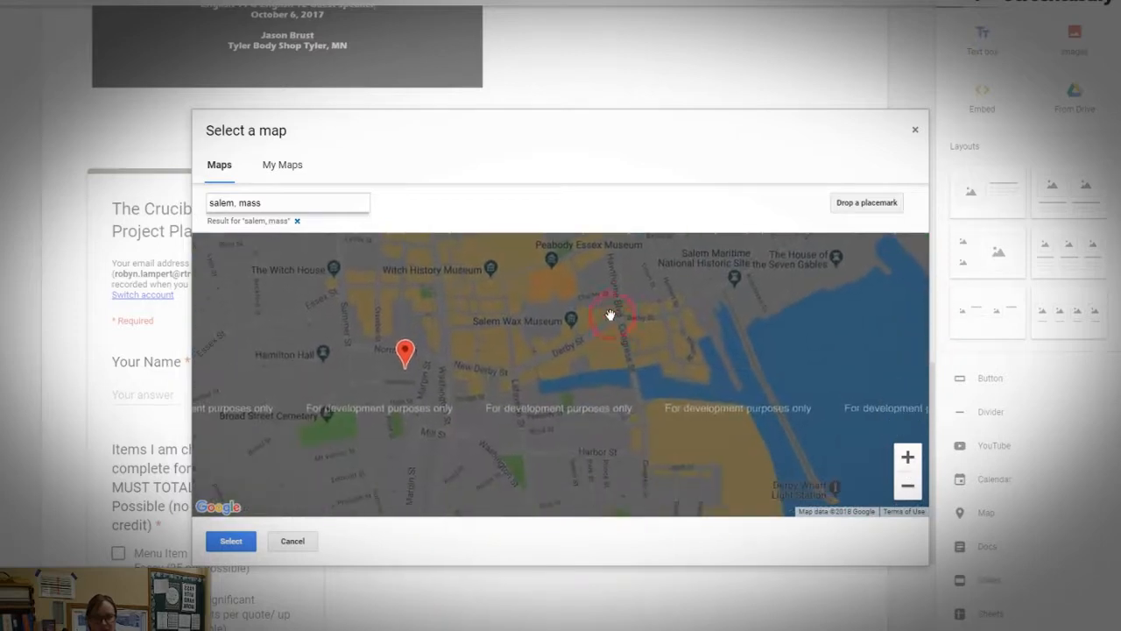
click(909, 457)
mouse_move(368, 419)
mouse_down()
mouse_move(405, 427)
mouse_move(573, 395)
mouse_up()
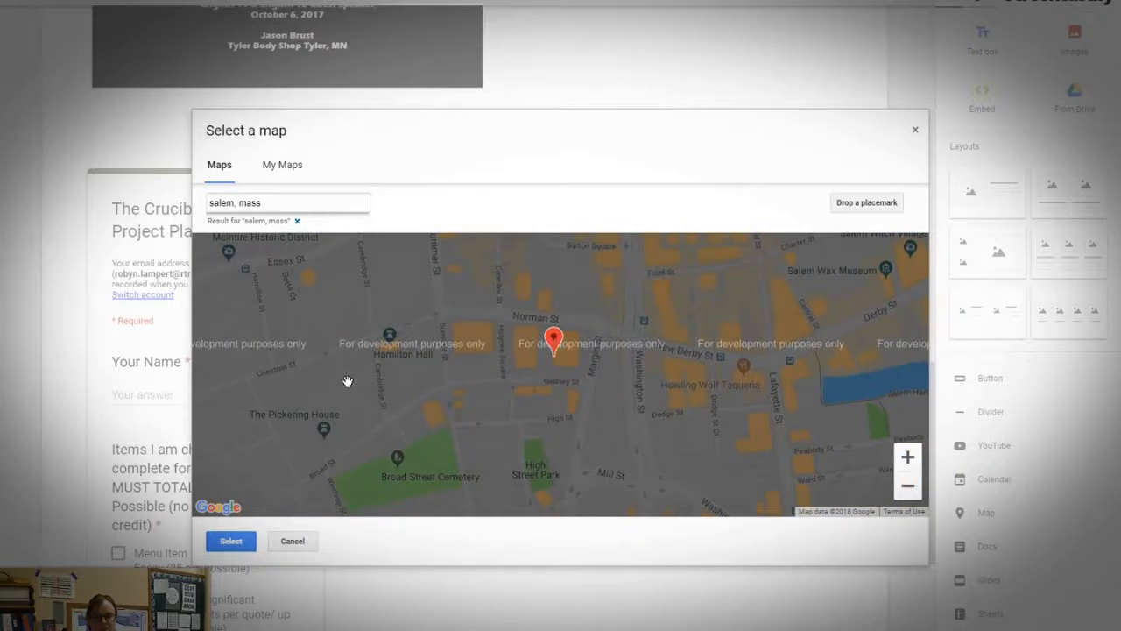
click(231, 542)
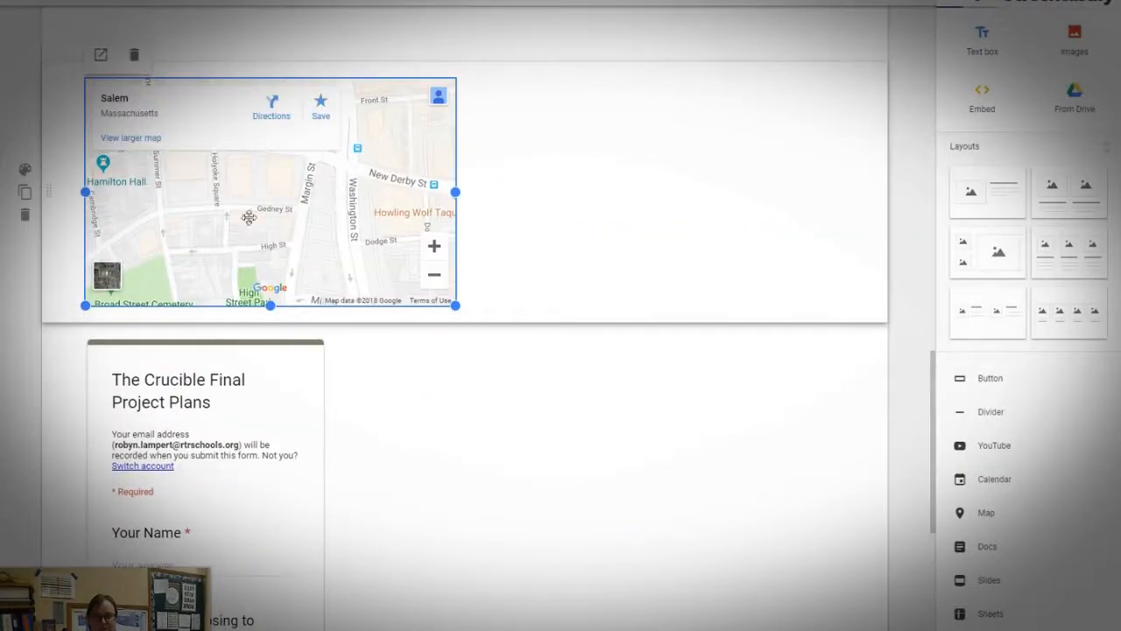
- Move the Salem map into the embedded video's section, placing it to the right of the video
drag(230, 201, 552, 178)
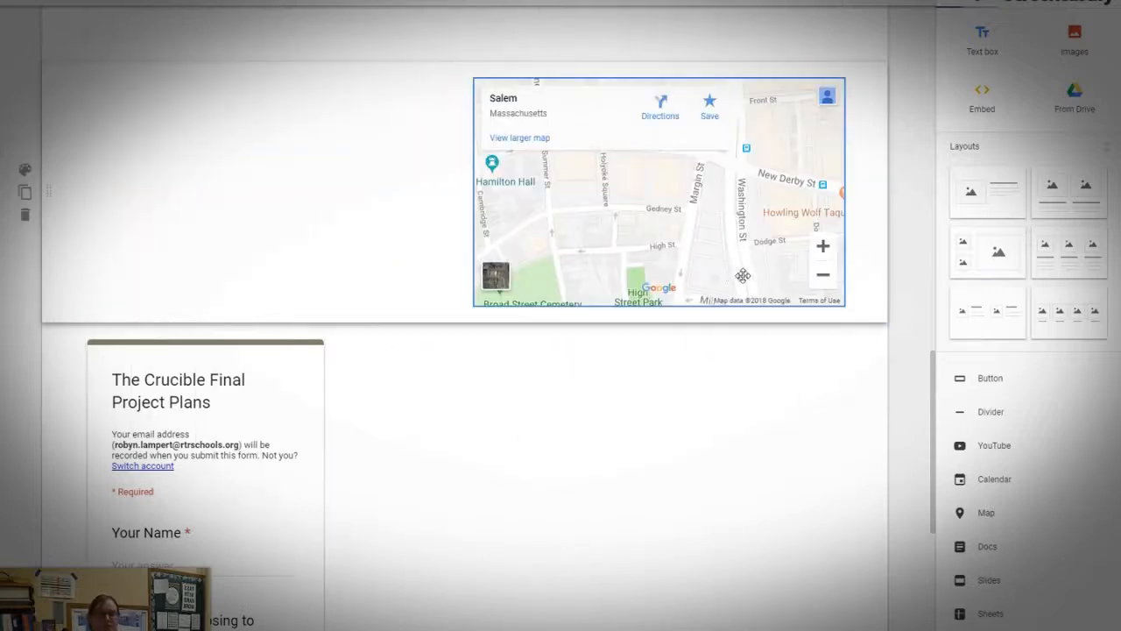
scroll(771, 263, up, 5)
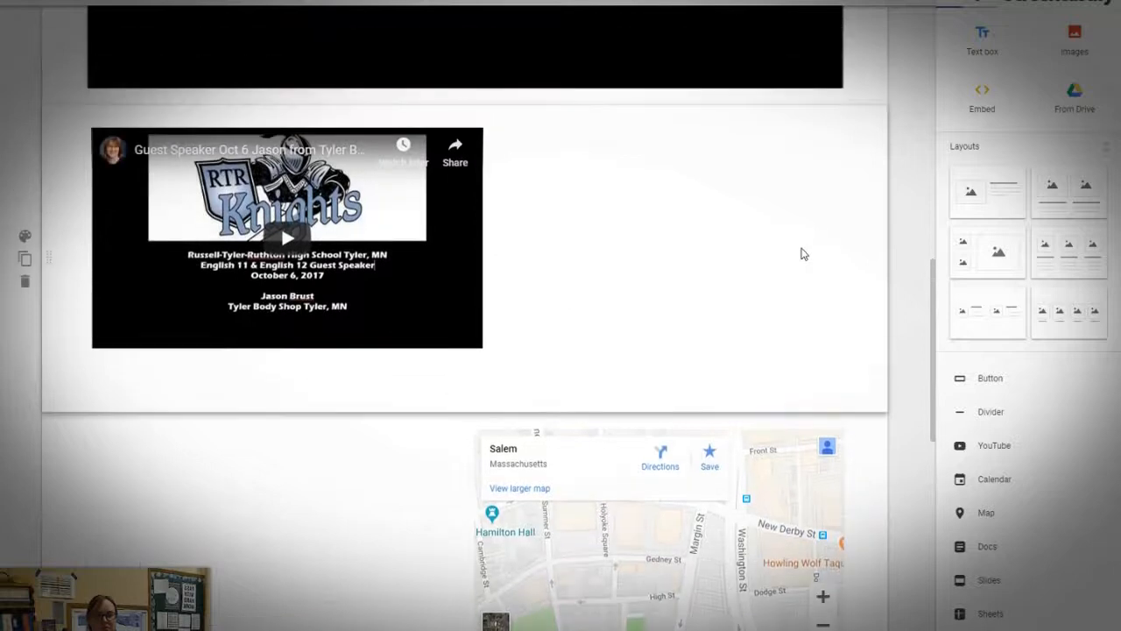
scroll(800, 255, up, 1)
scroll(789, 281, down, 2)
drag(671, 468, 625, 135)
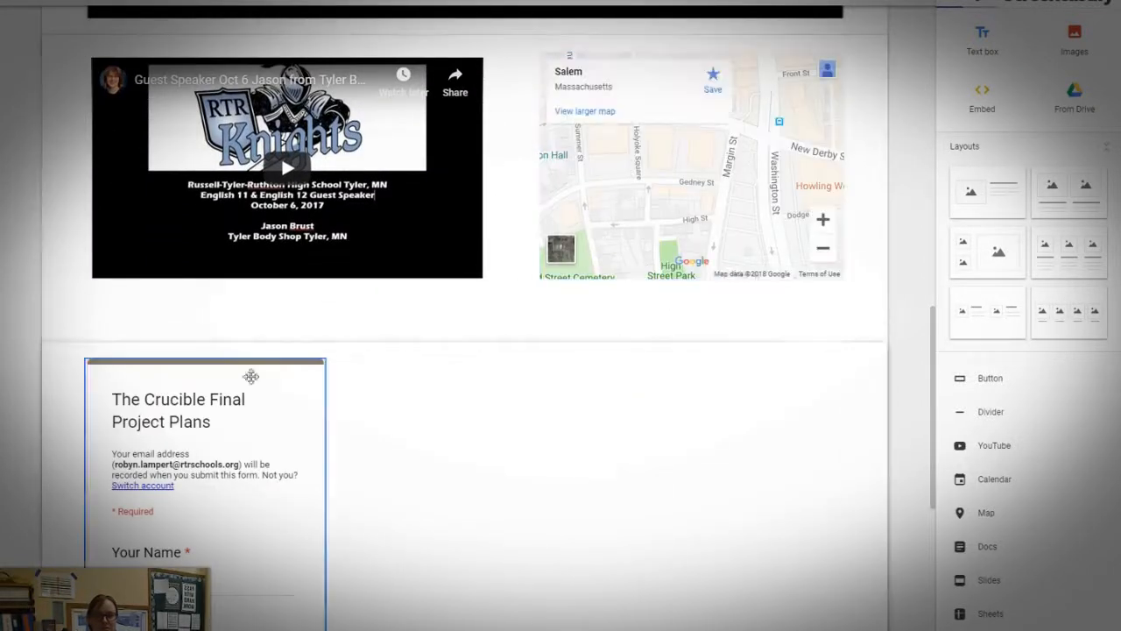
- Check the site's publishing option, open the page preview and look it over from the header to the guest speaker video
scroll(526, 263, up, 10)
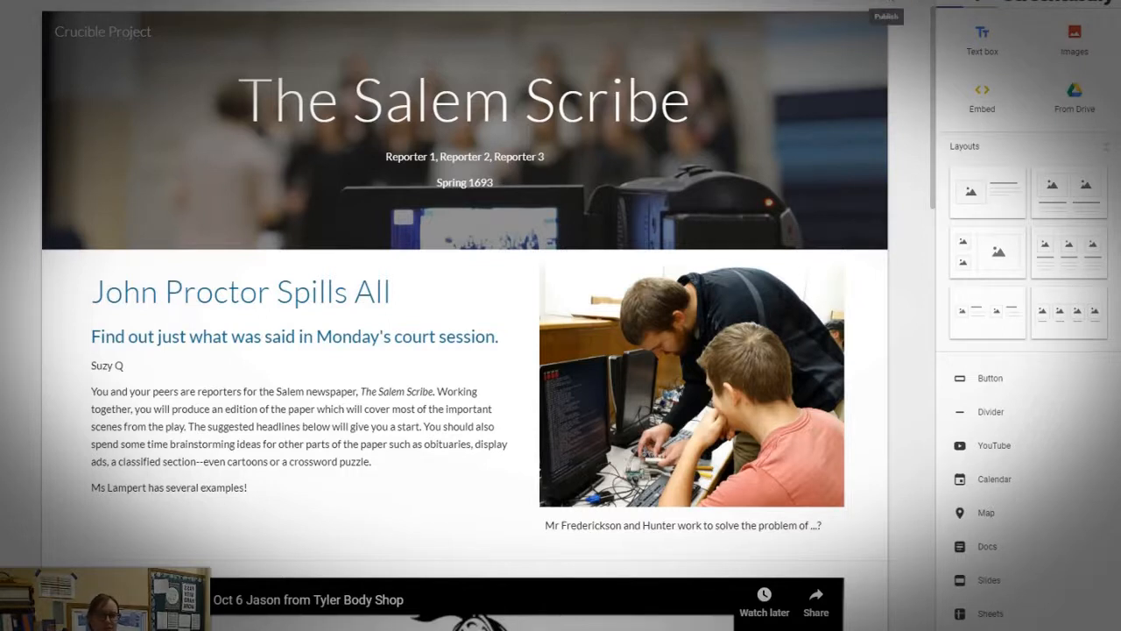
click(890, 3)
click(736, 451)
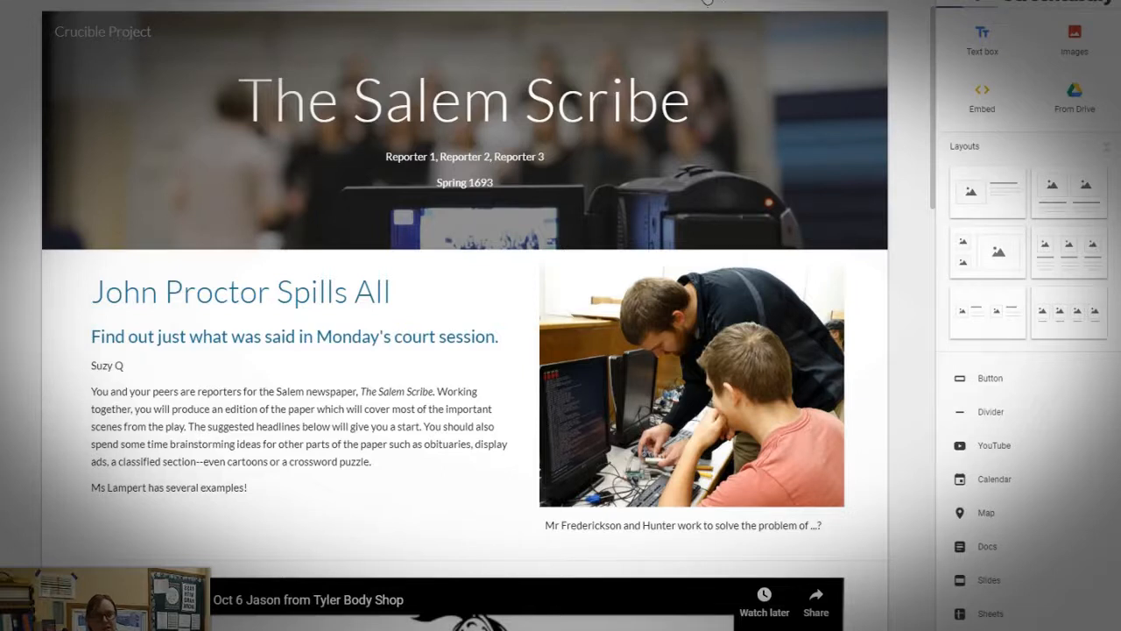
click(705, 2)
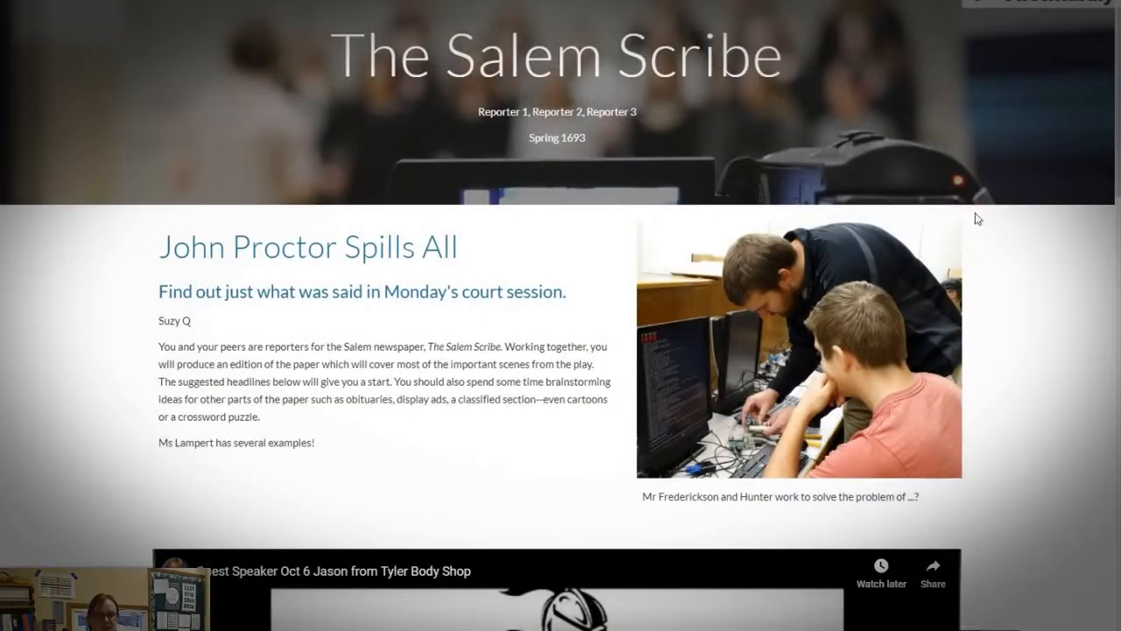
scroll(979, 207, down, 5)
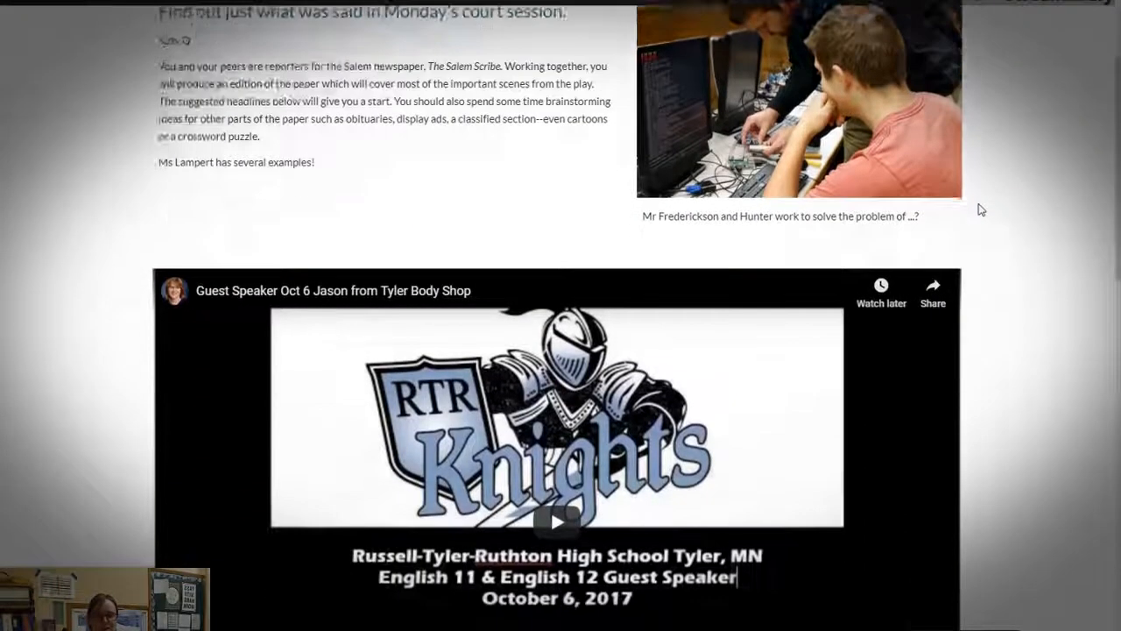
- Look over the previewed newspaper page from the header article through the videos and Salem map to the embedded project plans form
scroll(981, 210, down, 1)
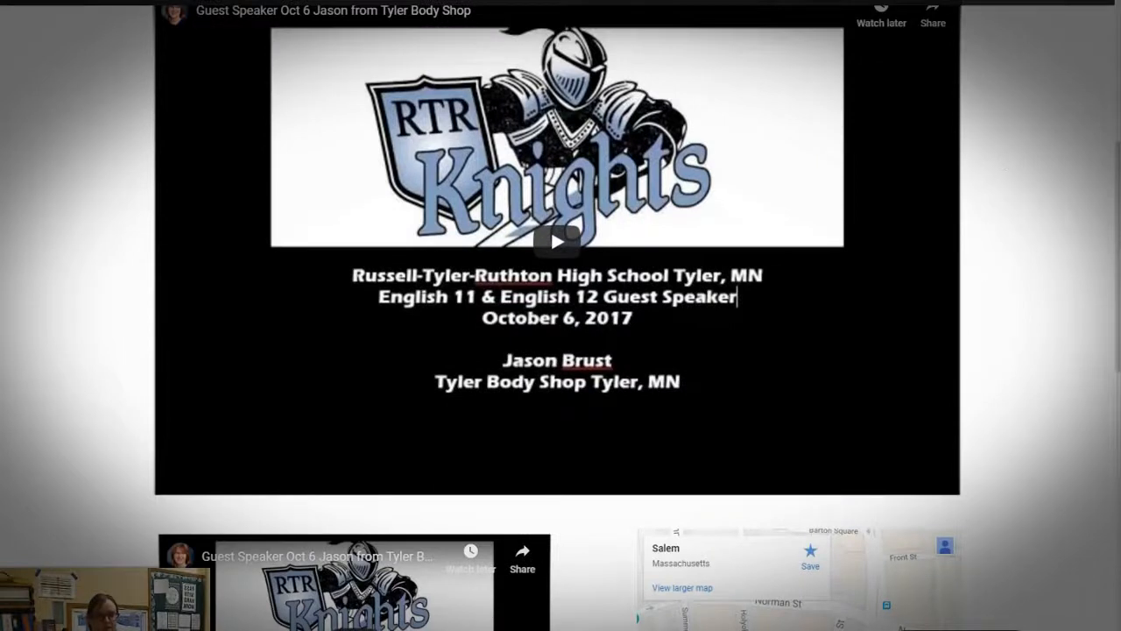
scroll(814, 293, up, 5)
scroll(821, 286, up, 2)
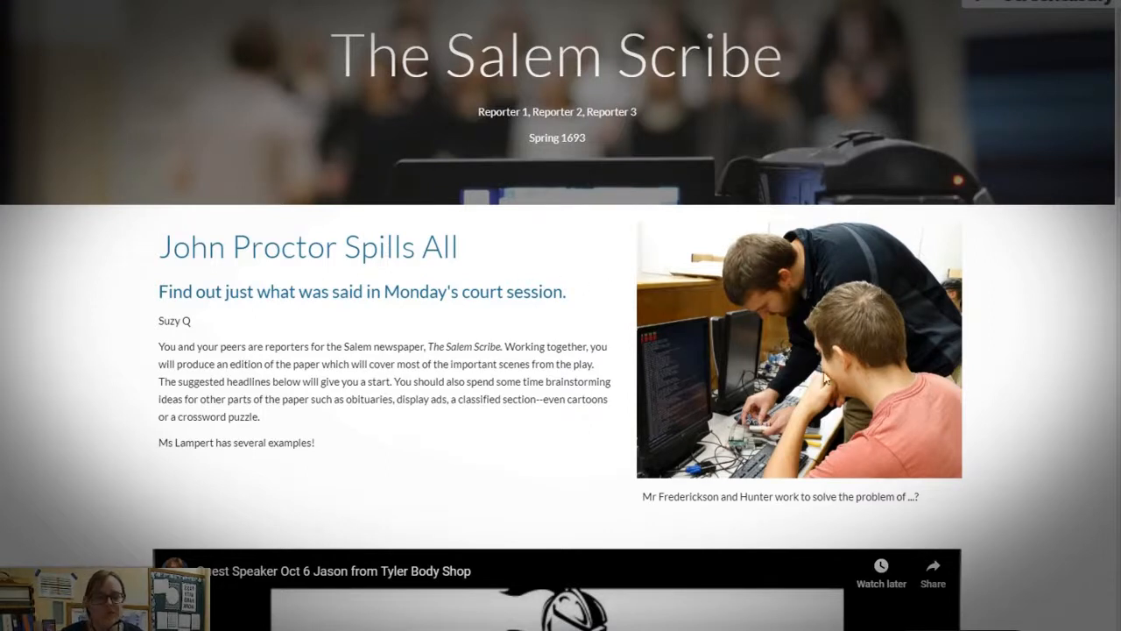
scroll(947, 404, down, 9)
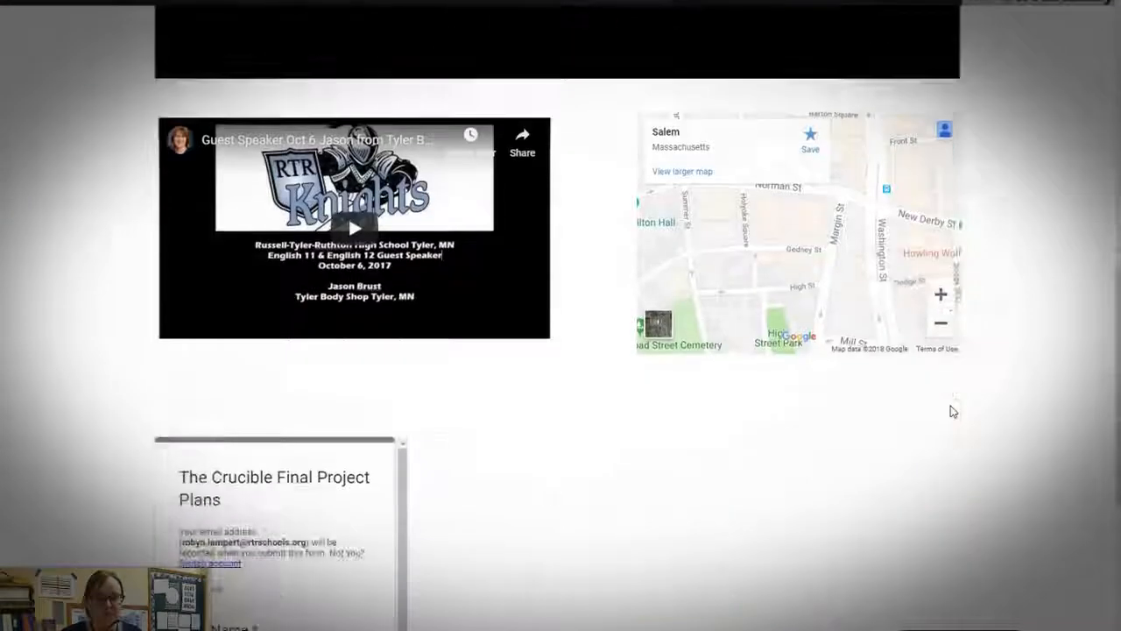
scroll(953, 411, down, 8)
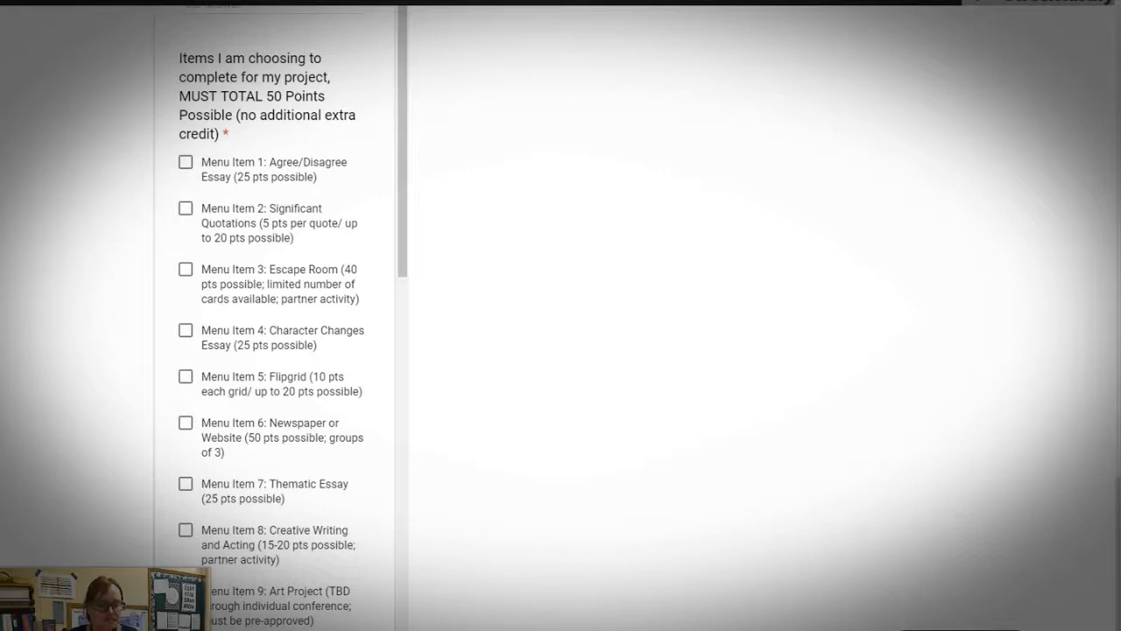
scroll(741, 292, up, 15)
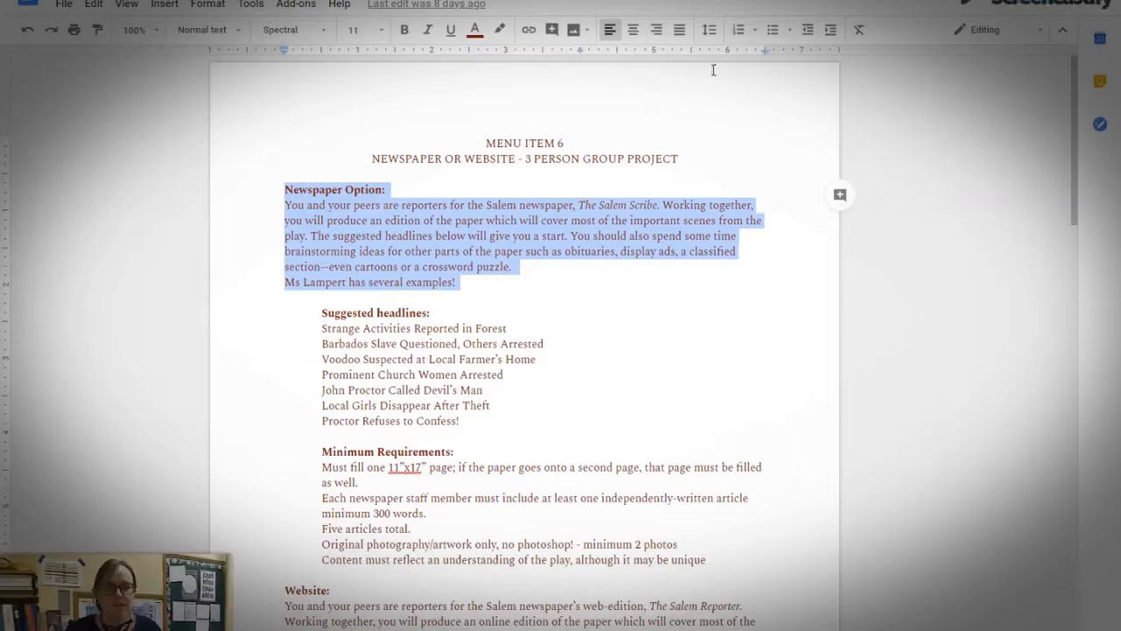
- Review the Menu Item 6 assignment document in Google Docs, examining the newspaper requirements and the criteria and grade columns under Scoring for Website
click(657, 236)
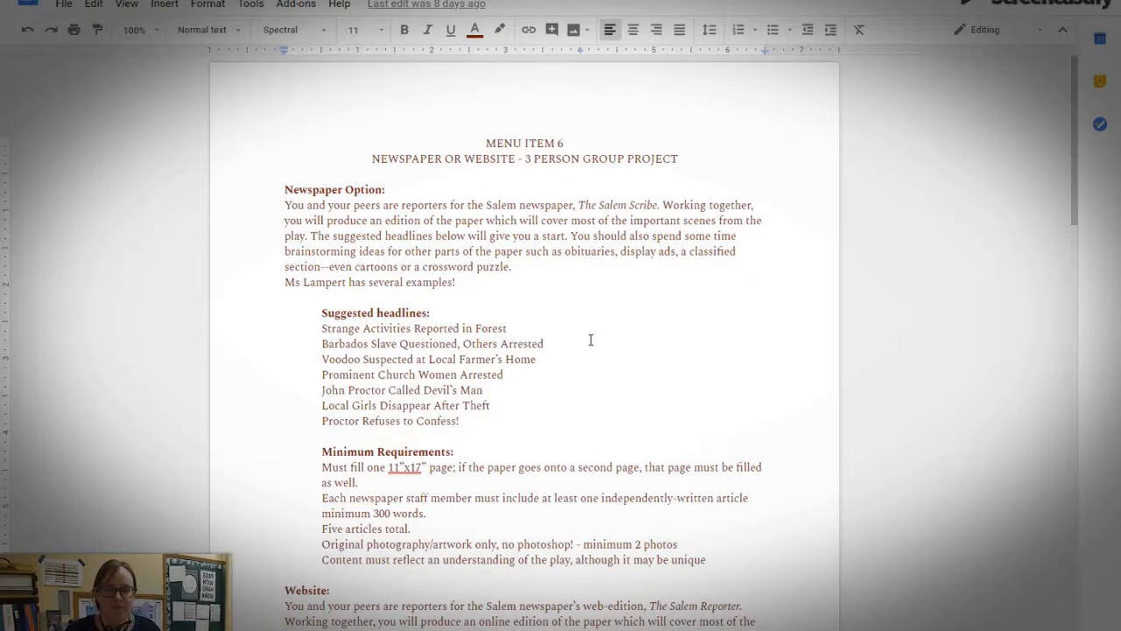
scroll(590, 340, down, 5)
scroll(602, 359, down, 5)
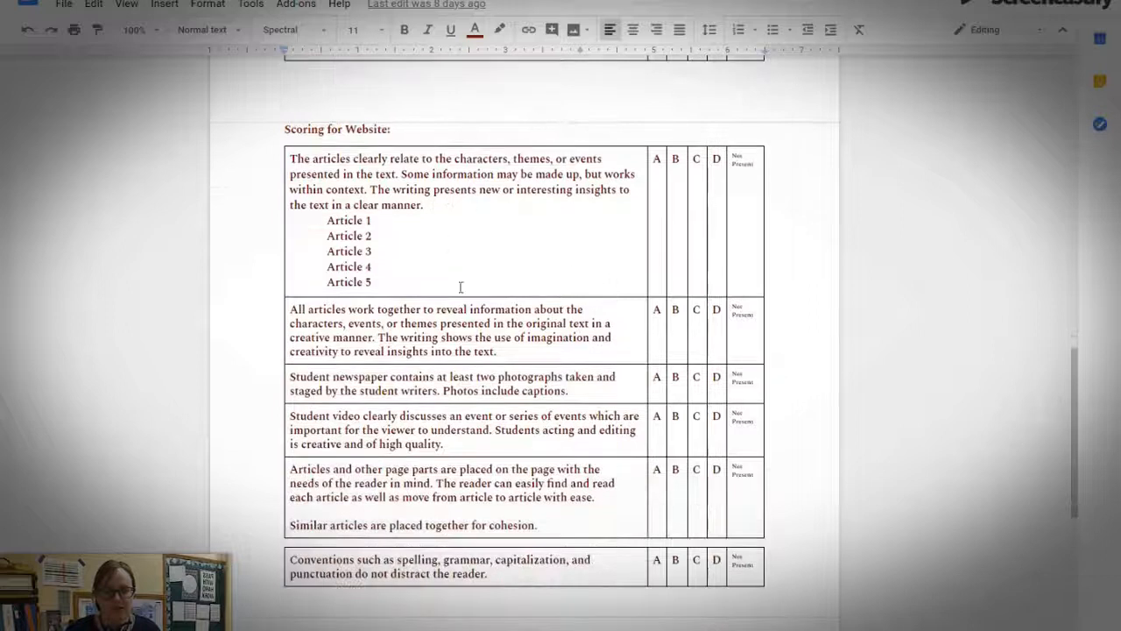
scroll(561, 517, down, 6)
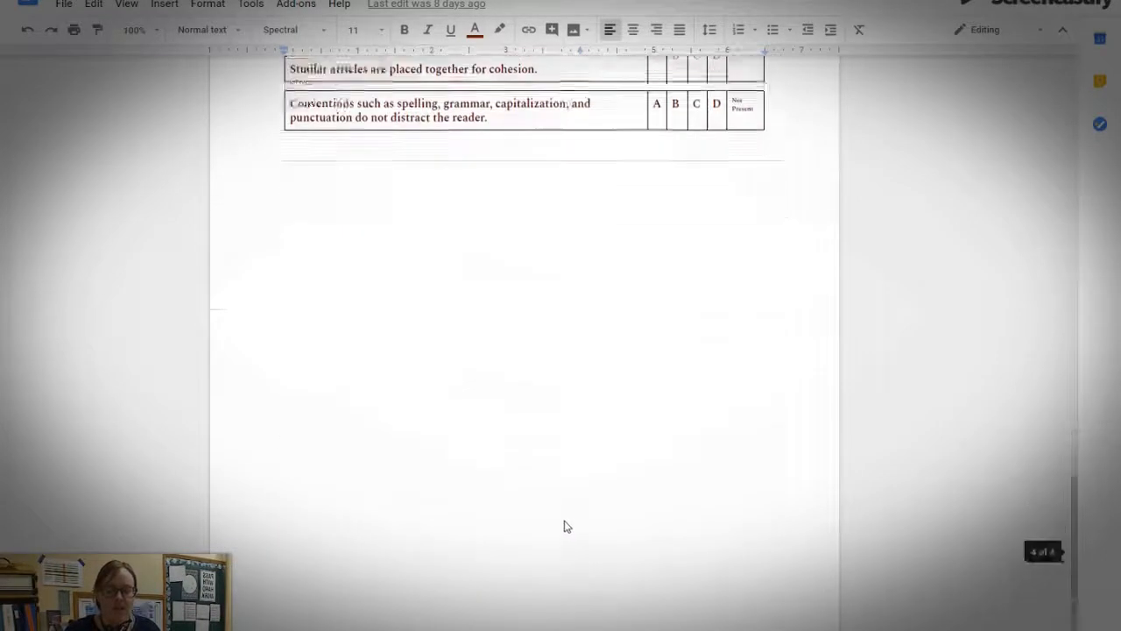
scroll(575, 504, up, 6)
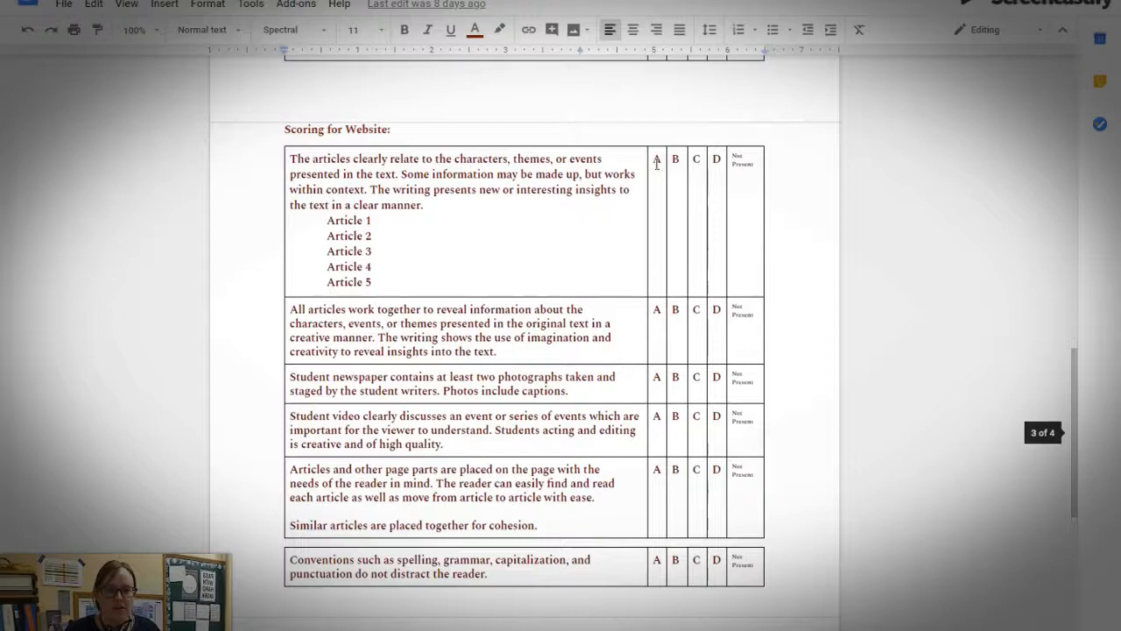
drag(654, 158, 659, 568)
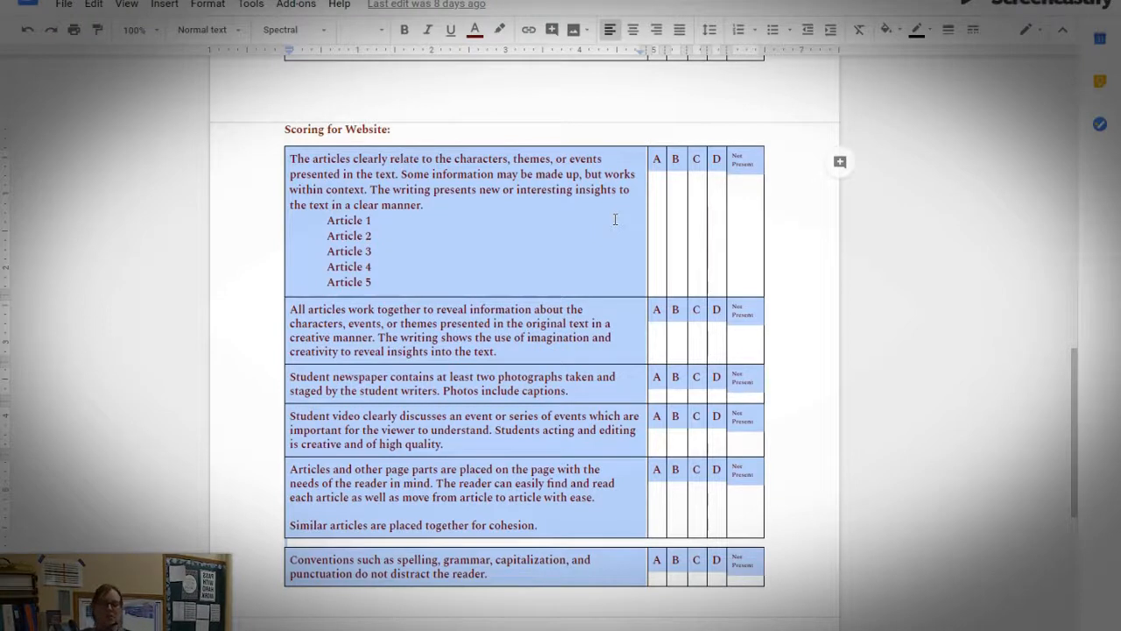
scroll(615, 219, up, 2)
click(532, 250)
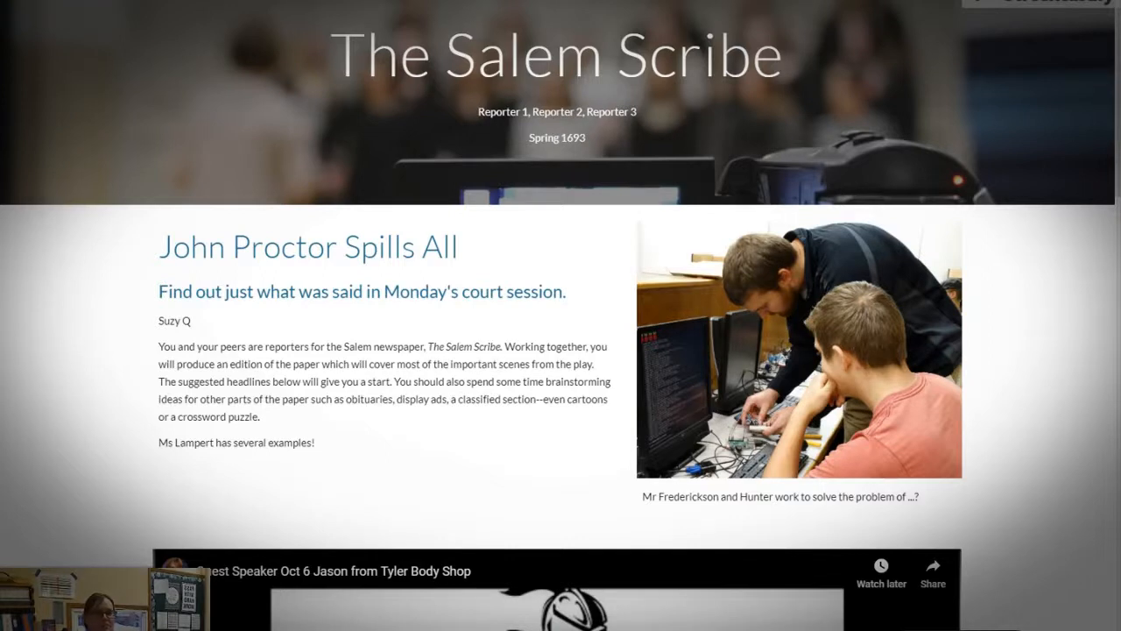
click(997, 2)
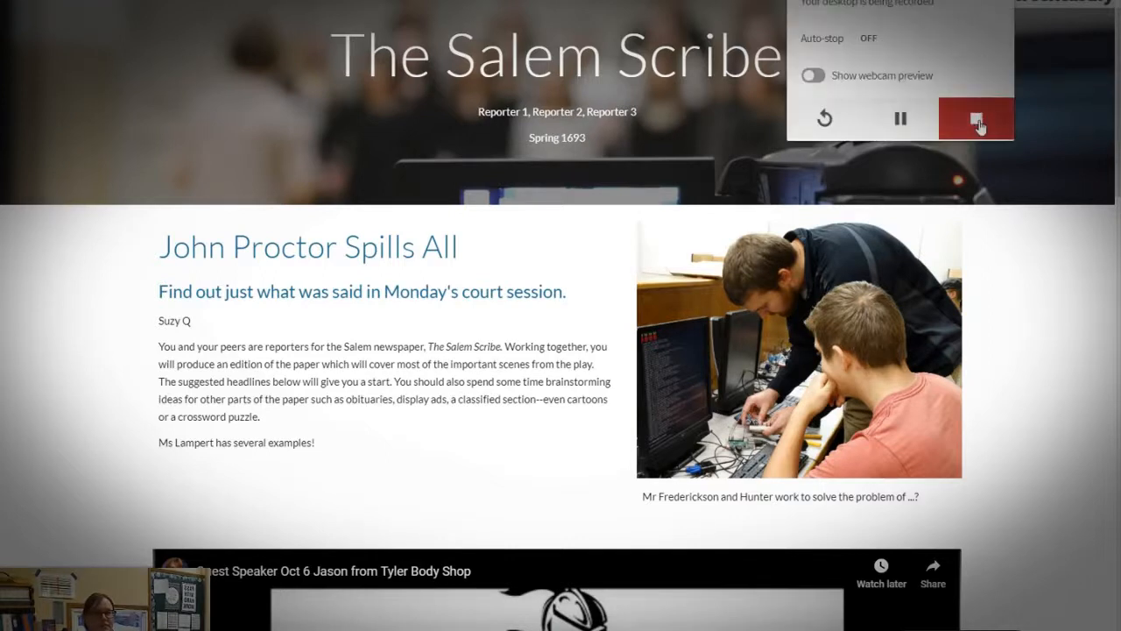